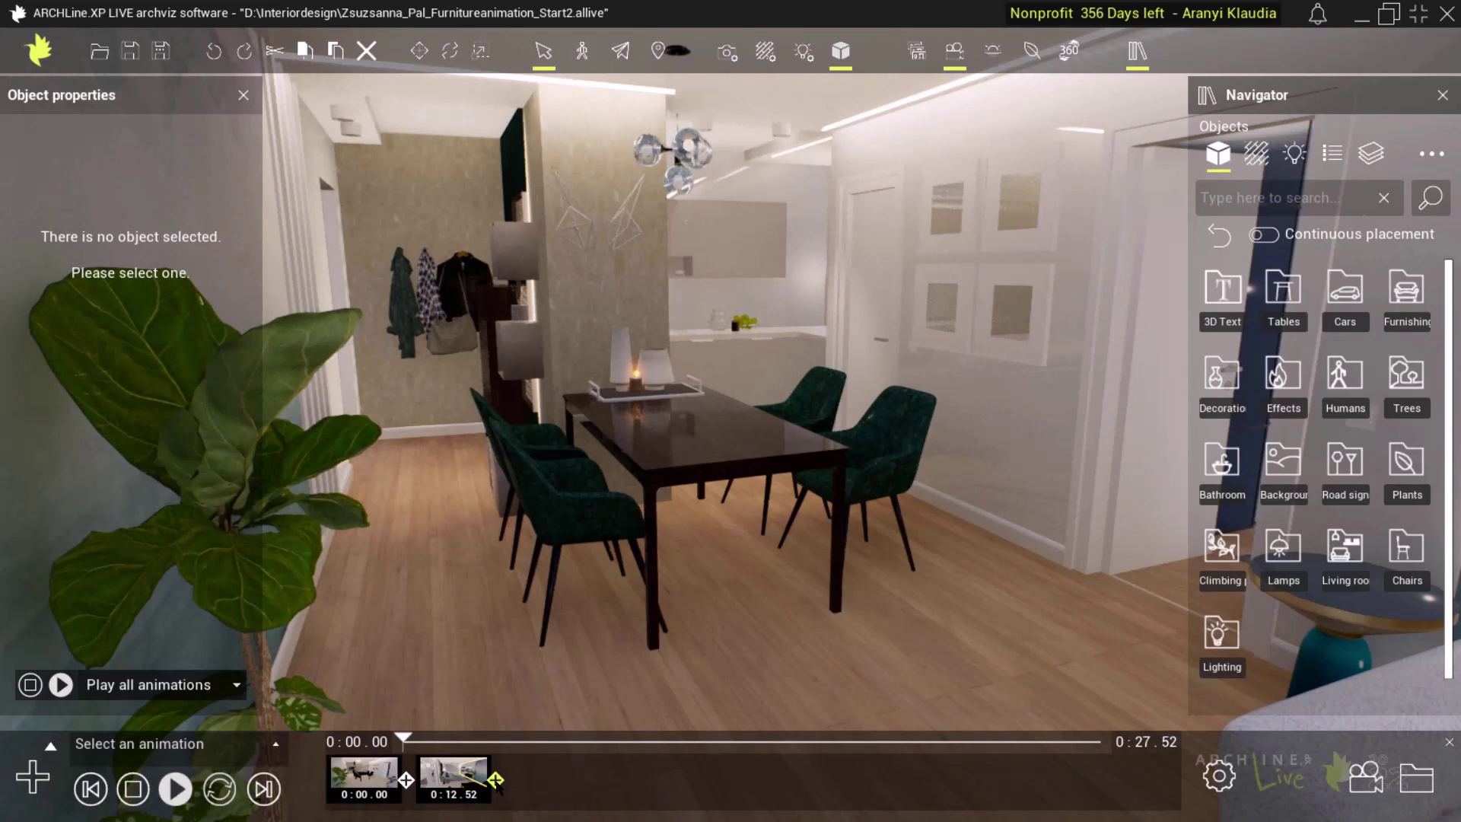
# Add a new walk animation after the second clip and give it a second keyframe at 3 seconds facing the dining table.
pyautogui.moveTo(476, 784)
pyautogui.click(495, 780)
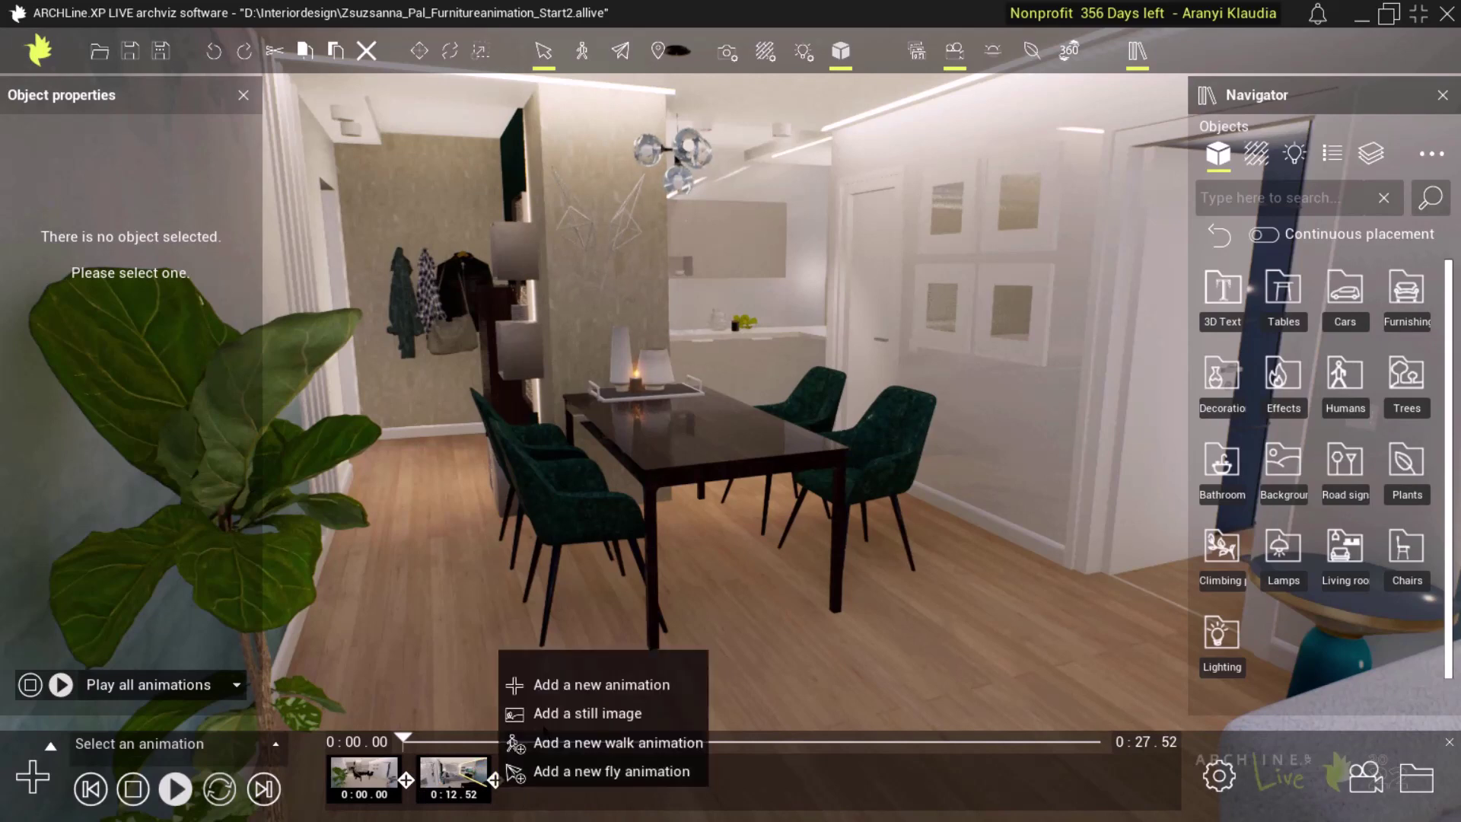
pyautogui.click(533, 744)
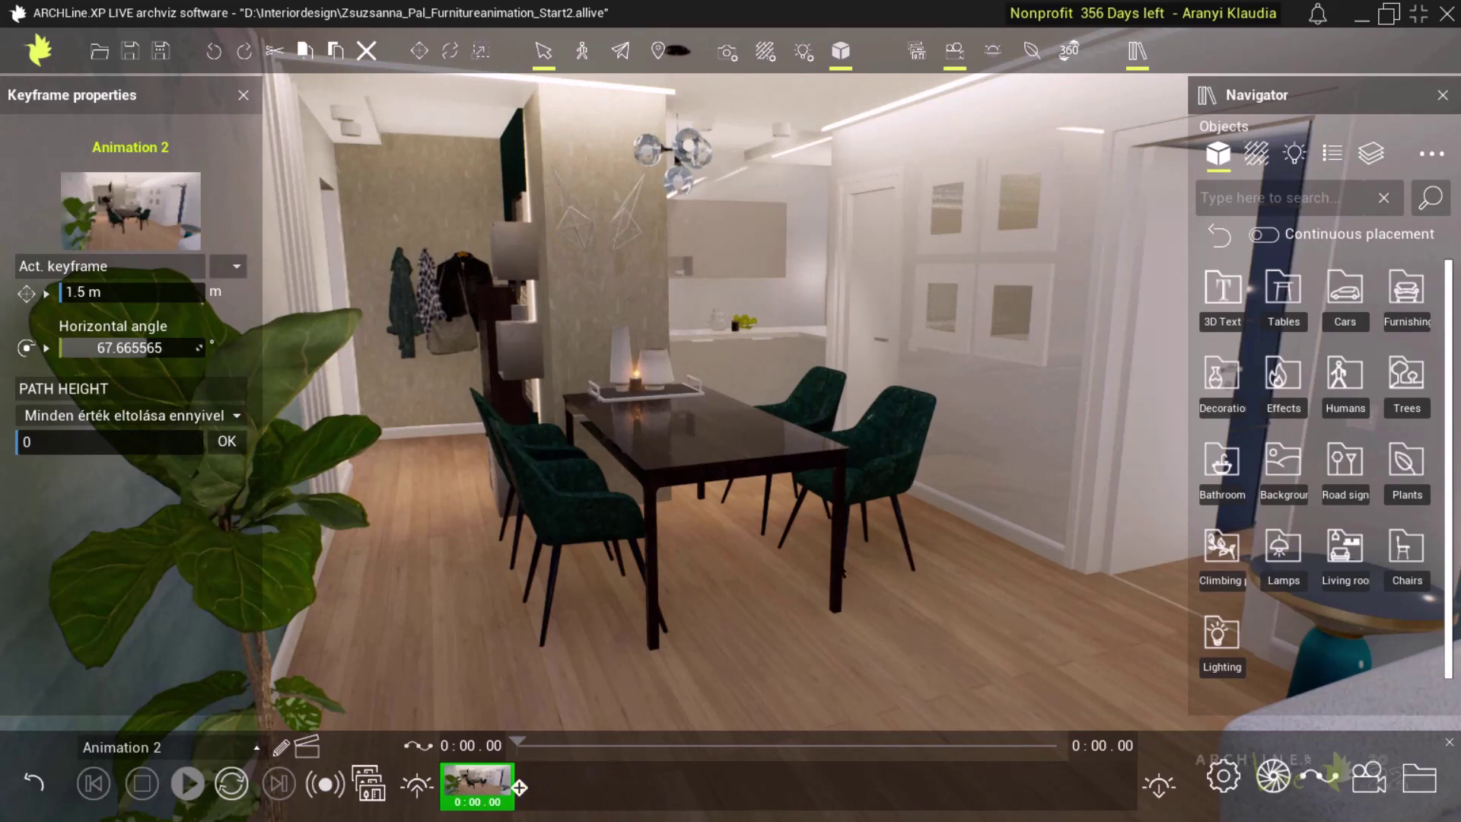
pyautogui.moveTo(842, 572); pyautogui.dragTo(813, 502)
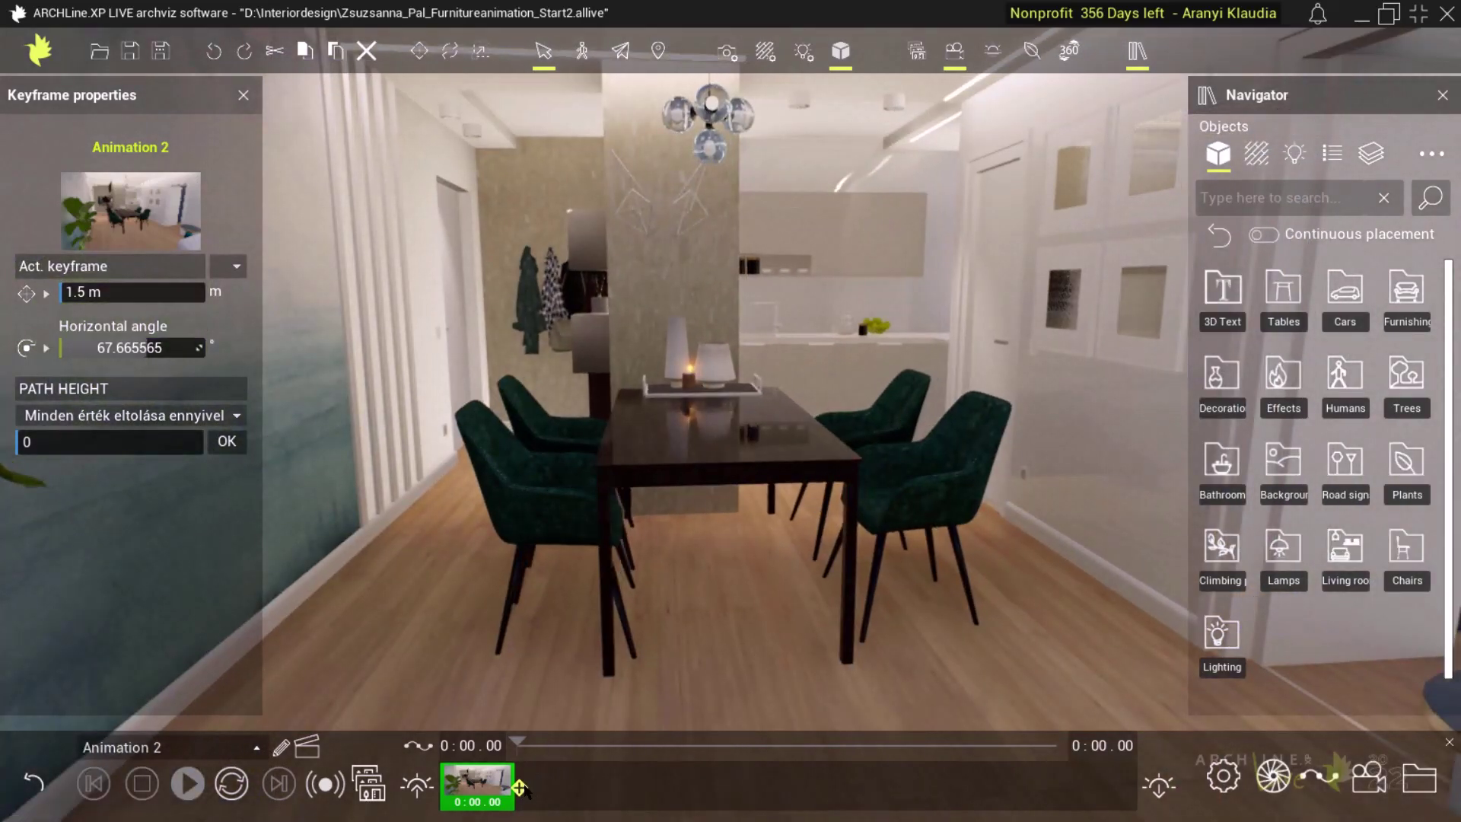
pyautogui.click(519, 786)
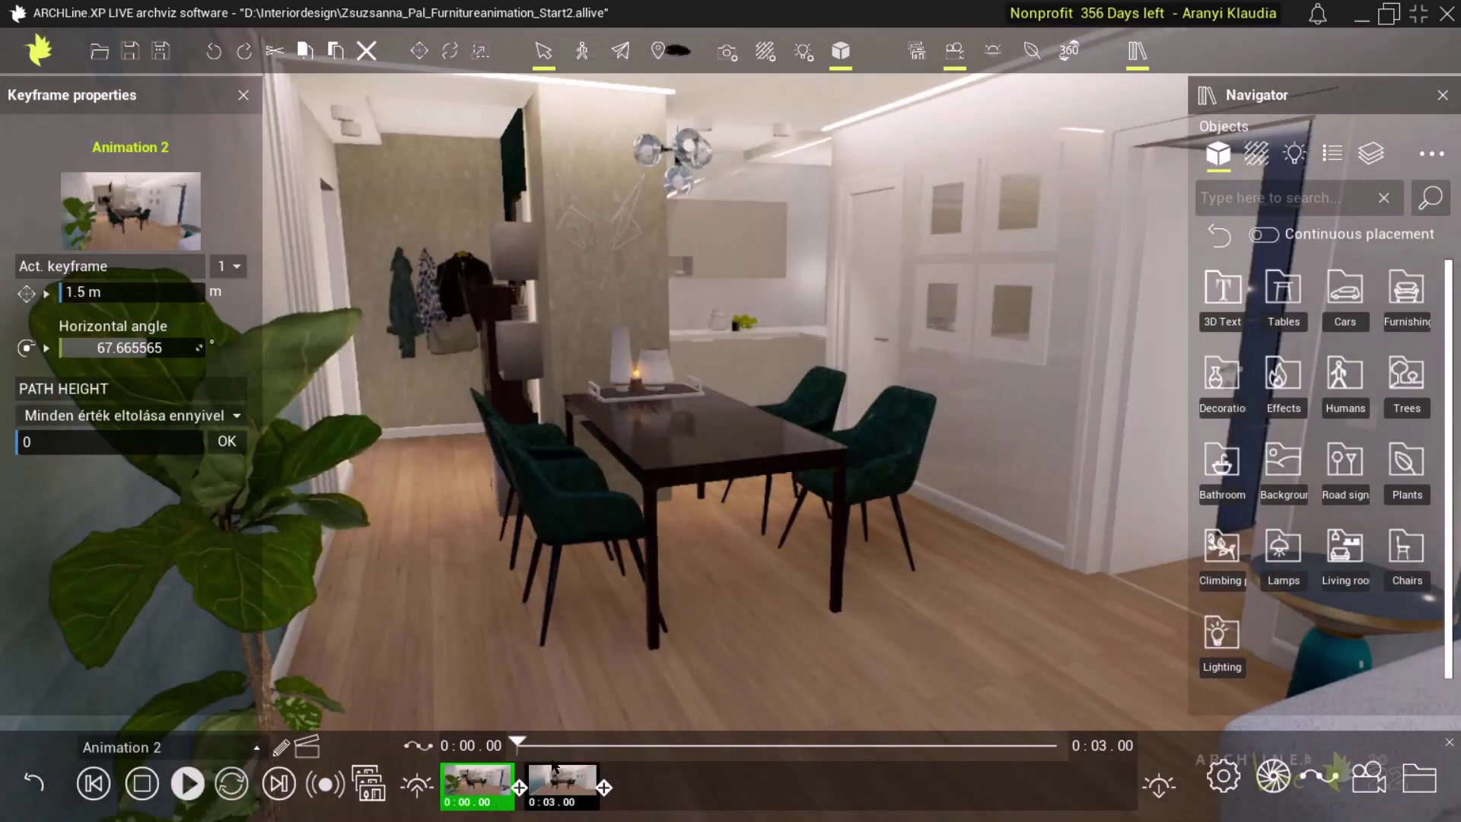
# Preview the two keyframes of the new walk animation and play the movement between them.
pyautogui.click(559, 778)
pyautogui.click(477, 779)
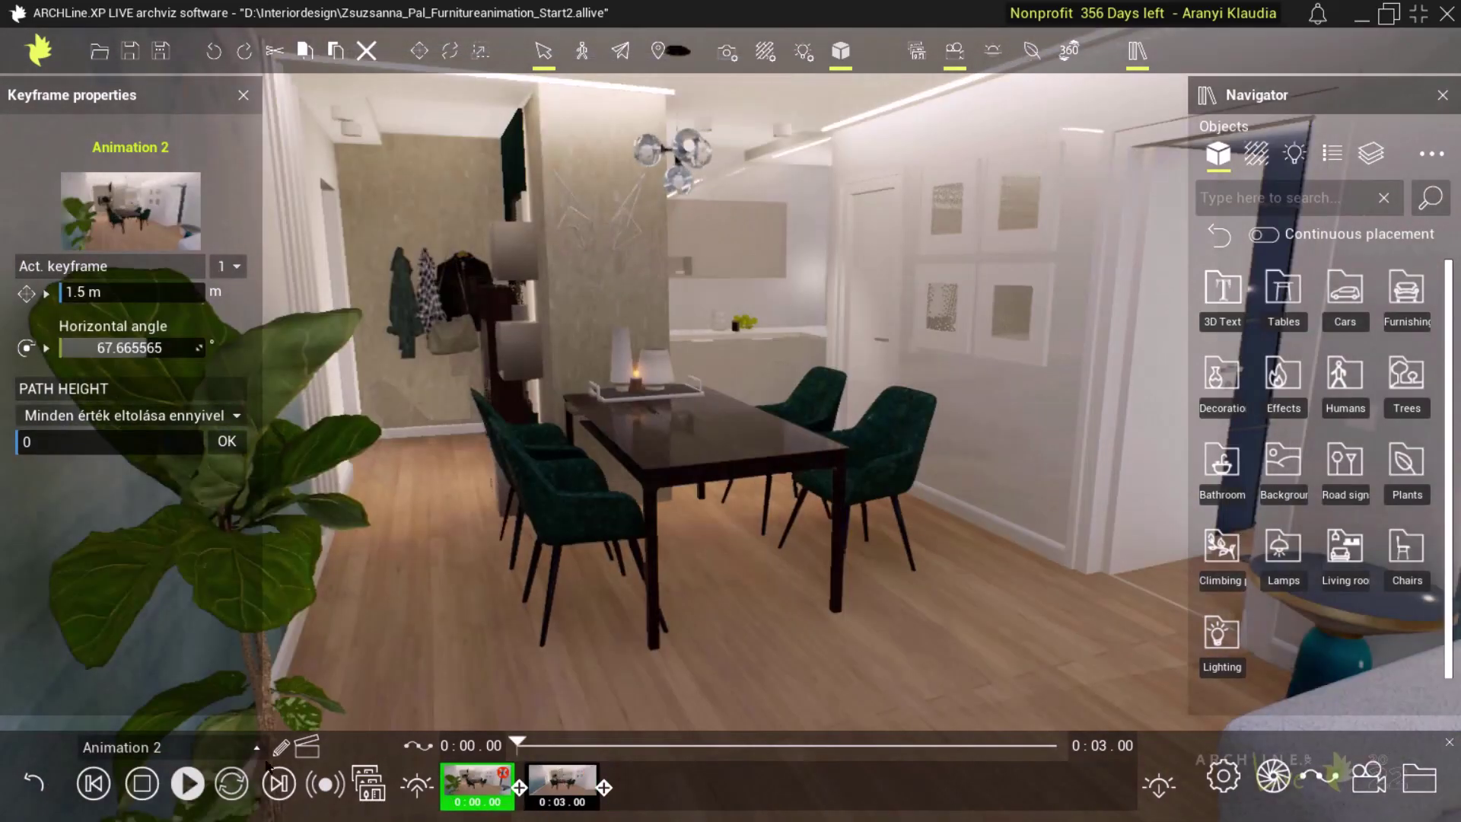
pyautogui.click(188, 783)
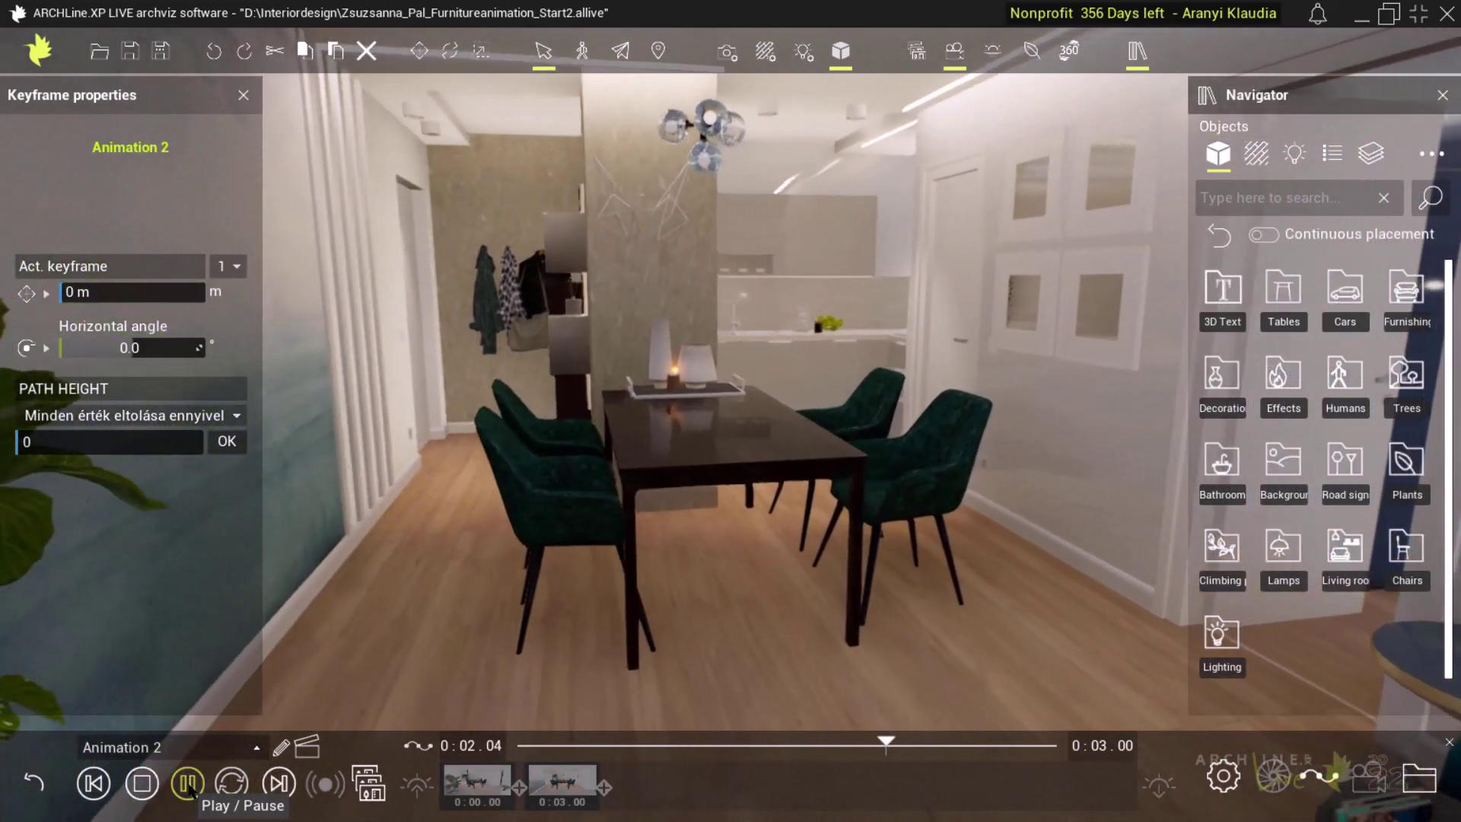
pyautogui.click(498, 795)
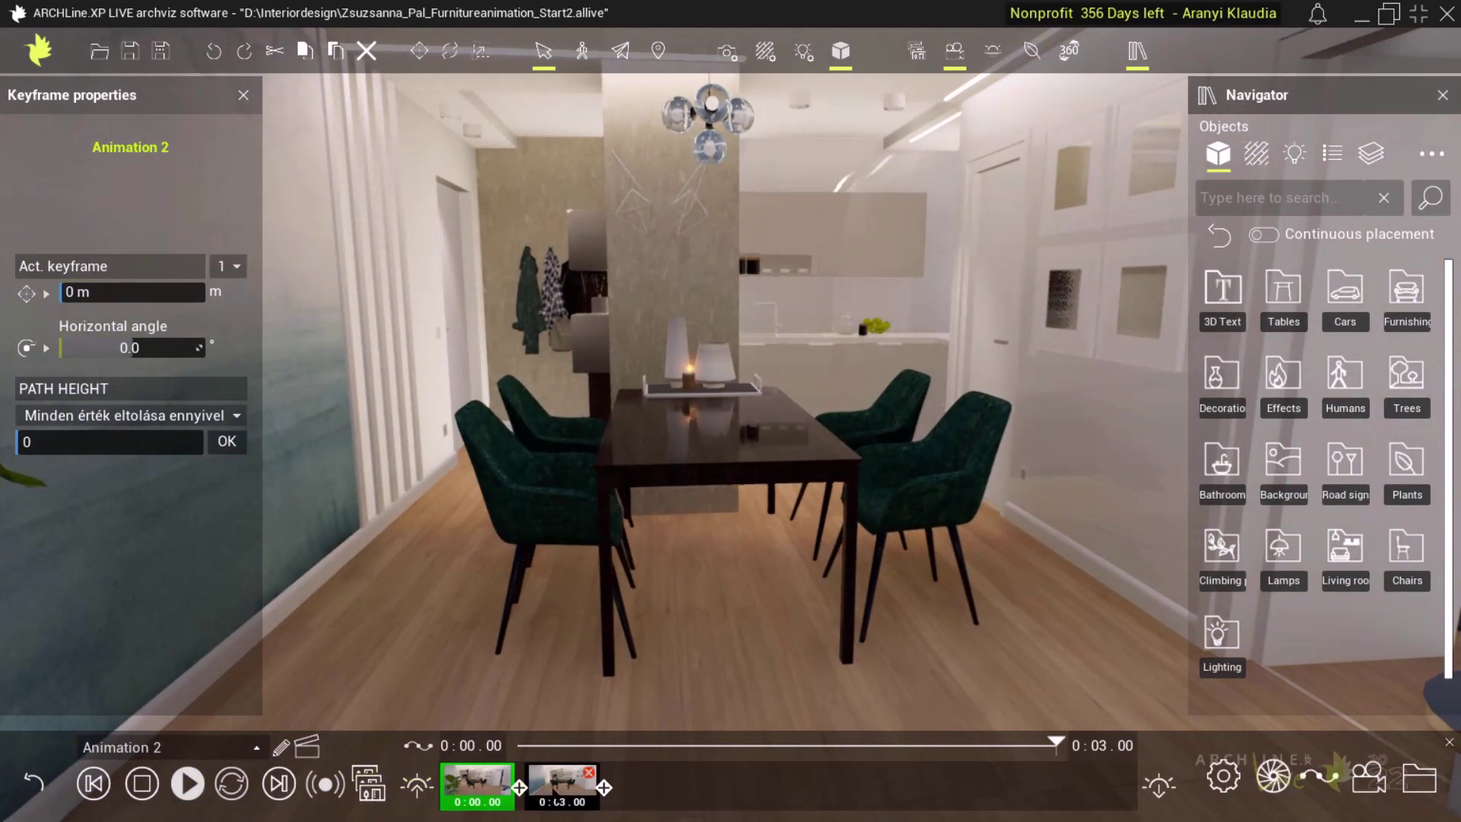
# Add a third keyframe at 6 seconds and update it to a closer view over the table towards the kitchen.
pyautogui.click(555, 791)
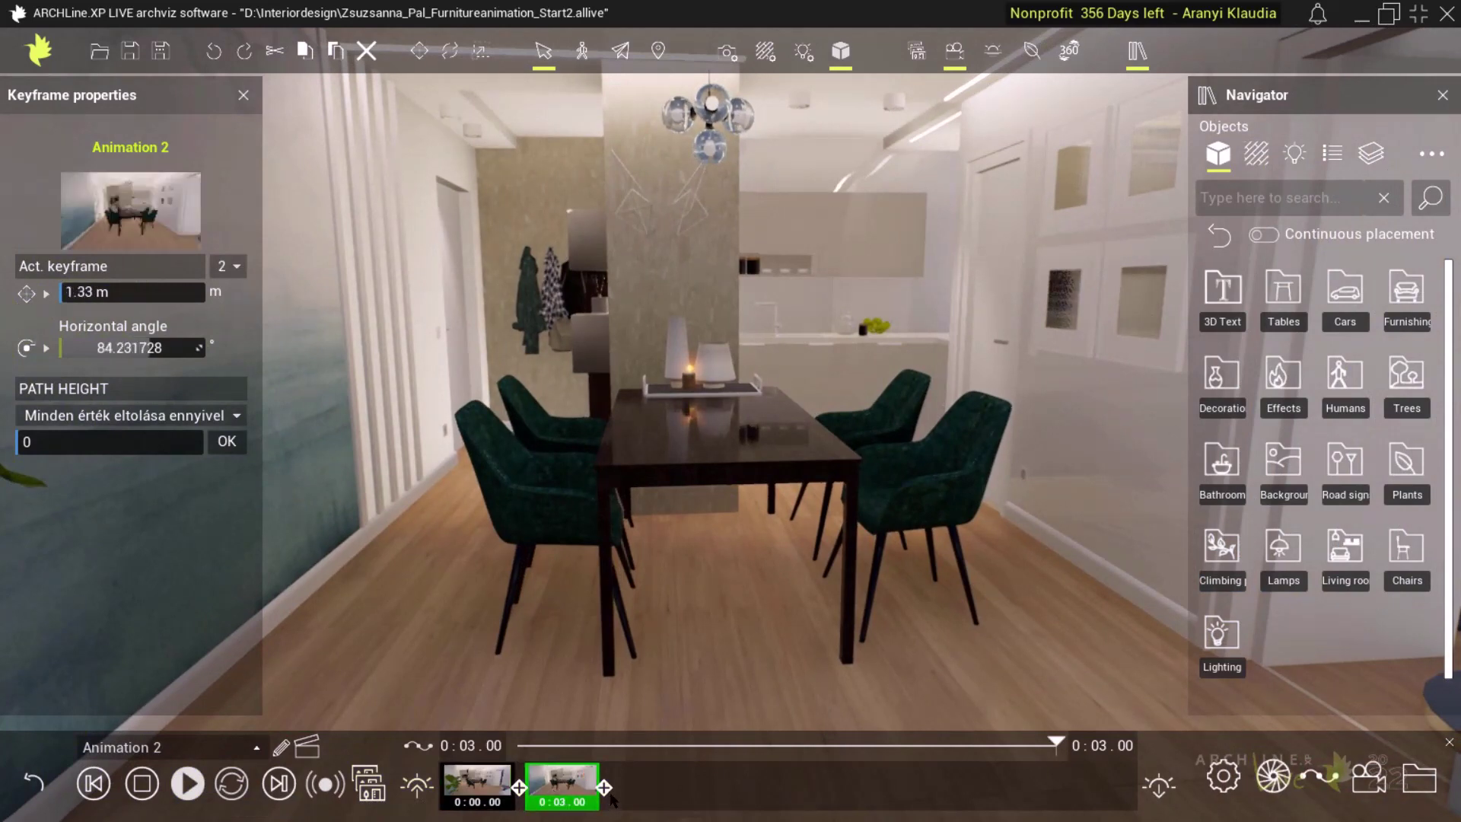
pyautogui.click(605, 786)
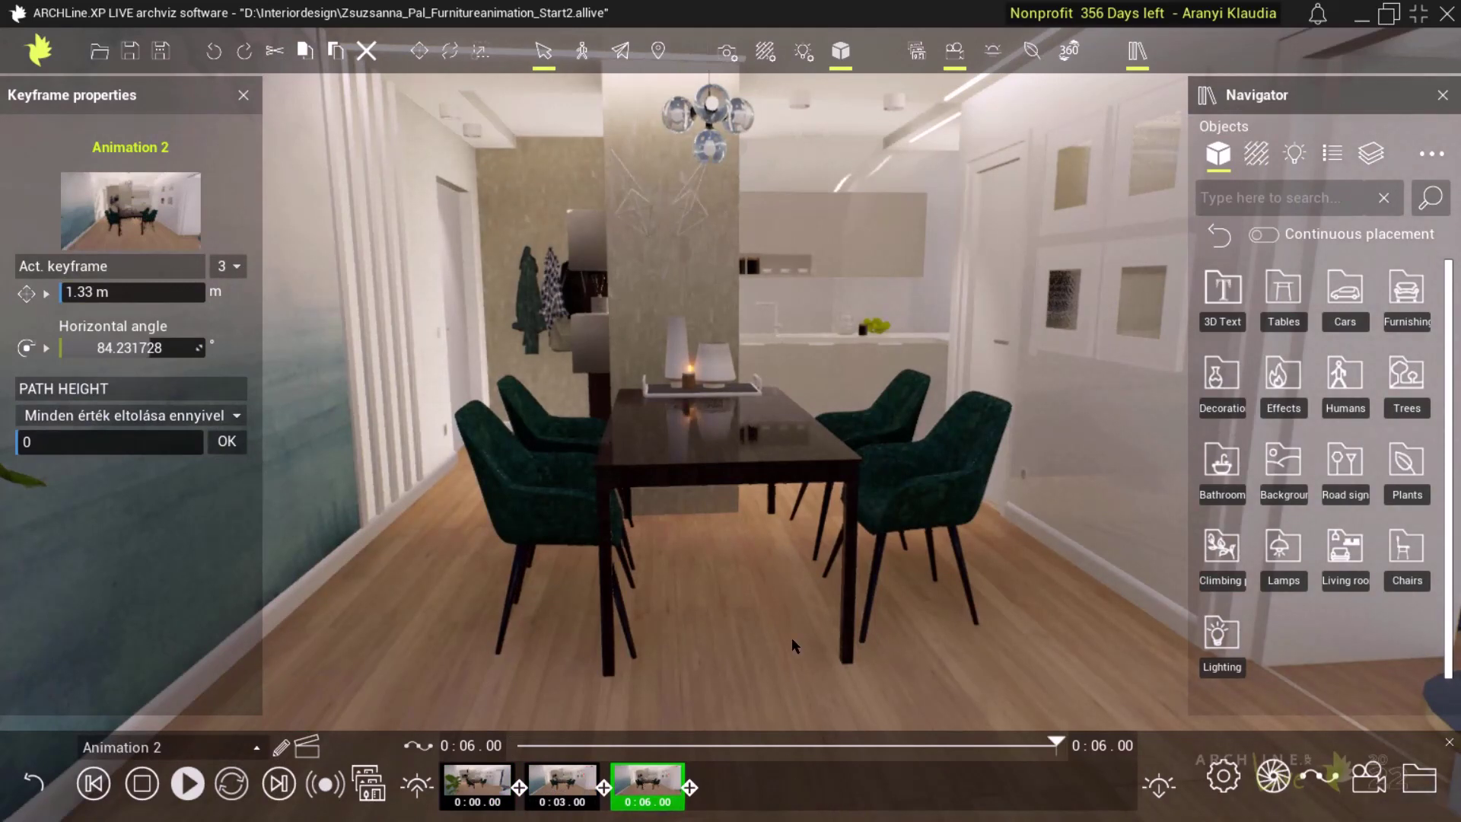
pyautogui.moveTo(799, 577); pyautogui.dragTo(887, 368)
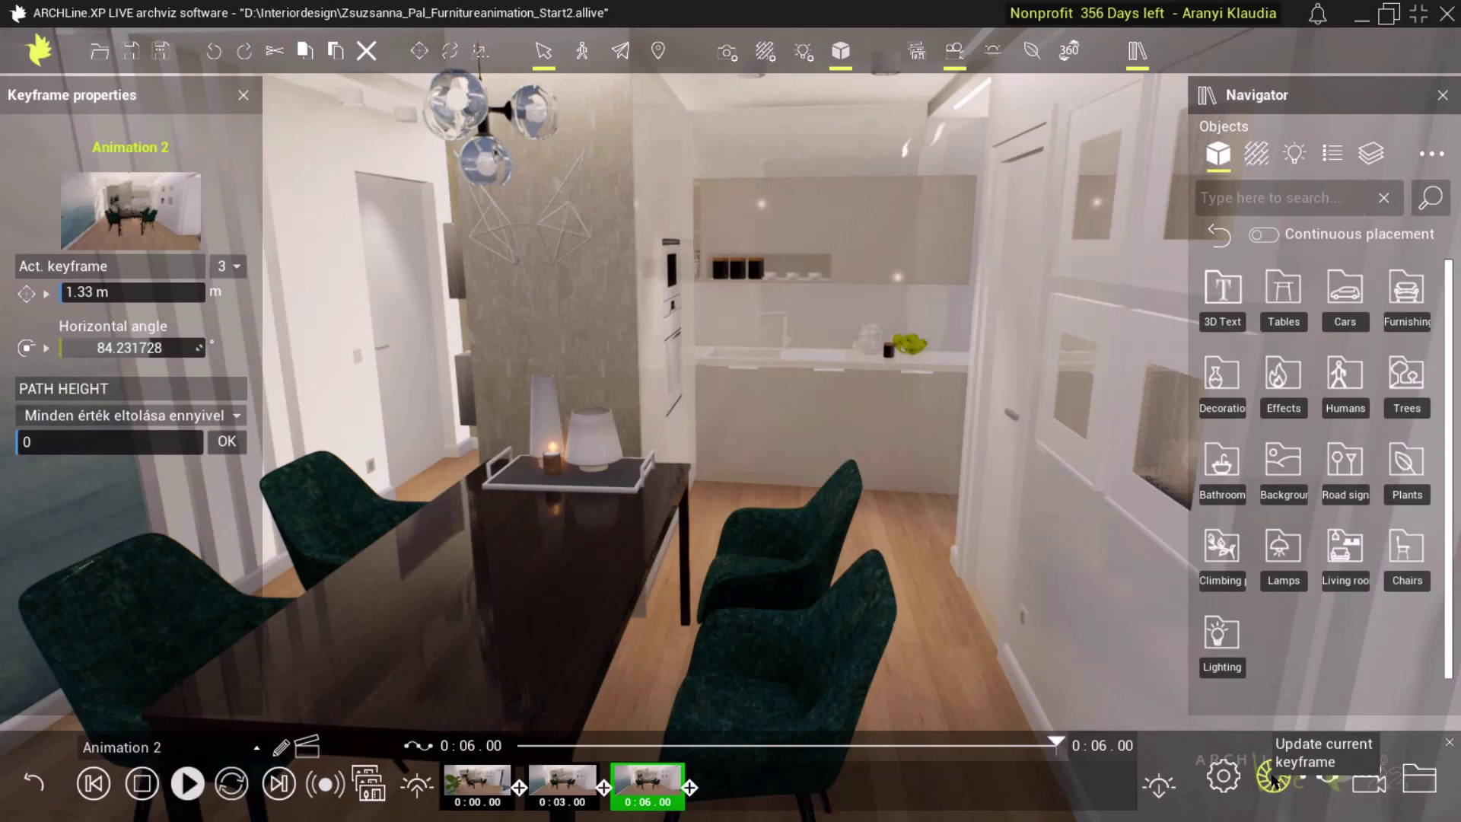
pyautogui.click(1272, 777)
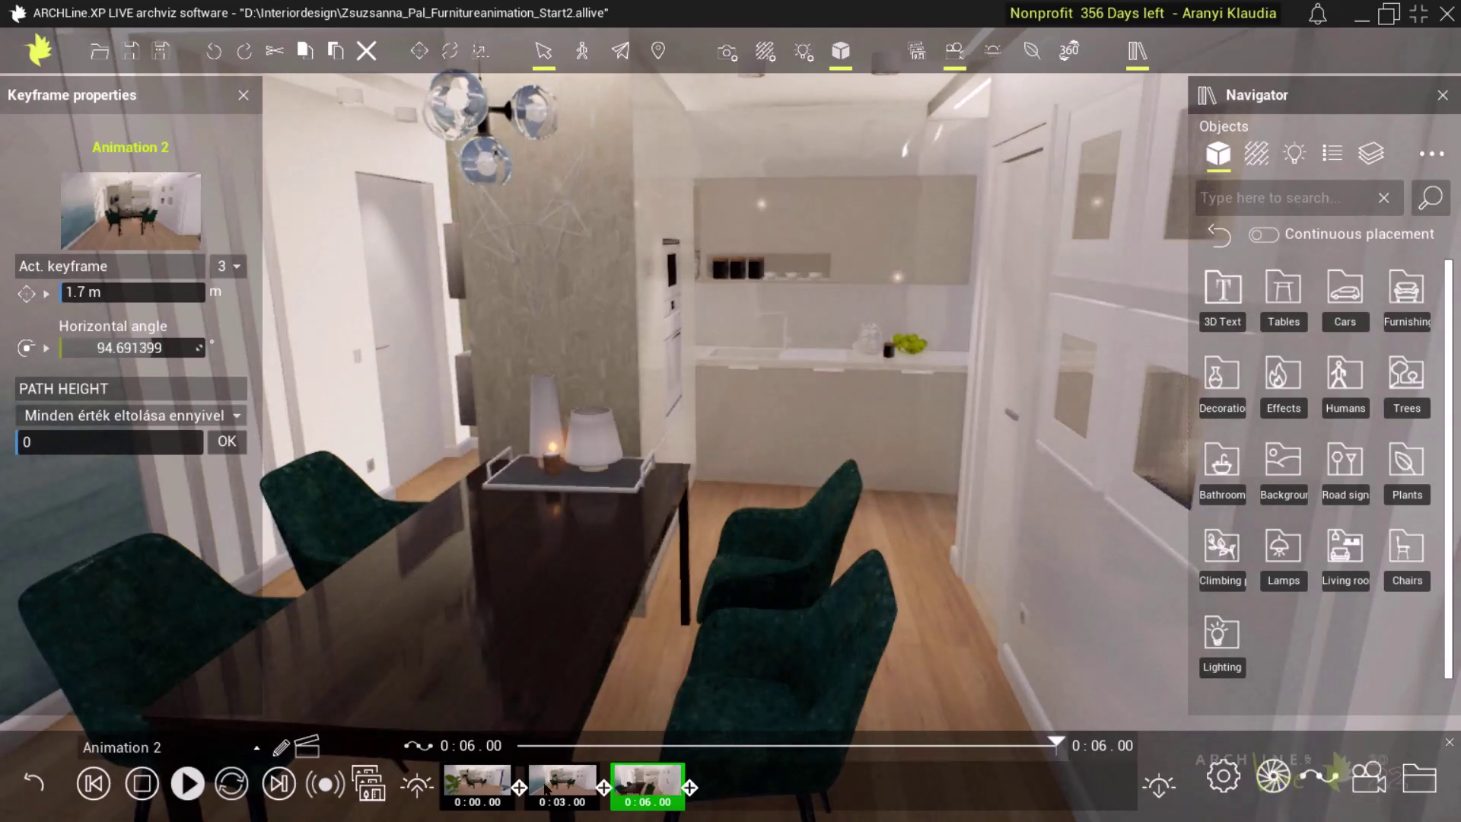
# Check the updated third keyframe and play the three-keyframe walk animation.
pyautogui.click(546, 788)
pyautogui.click(643, 797)
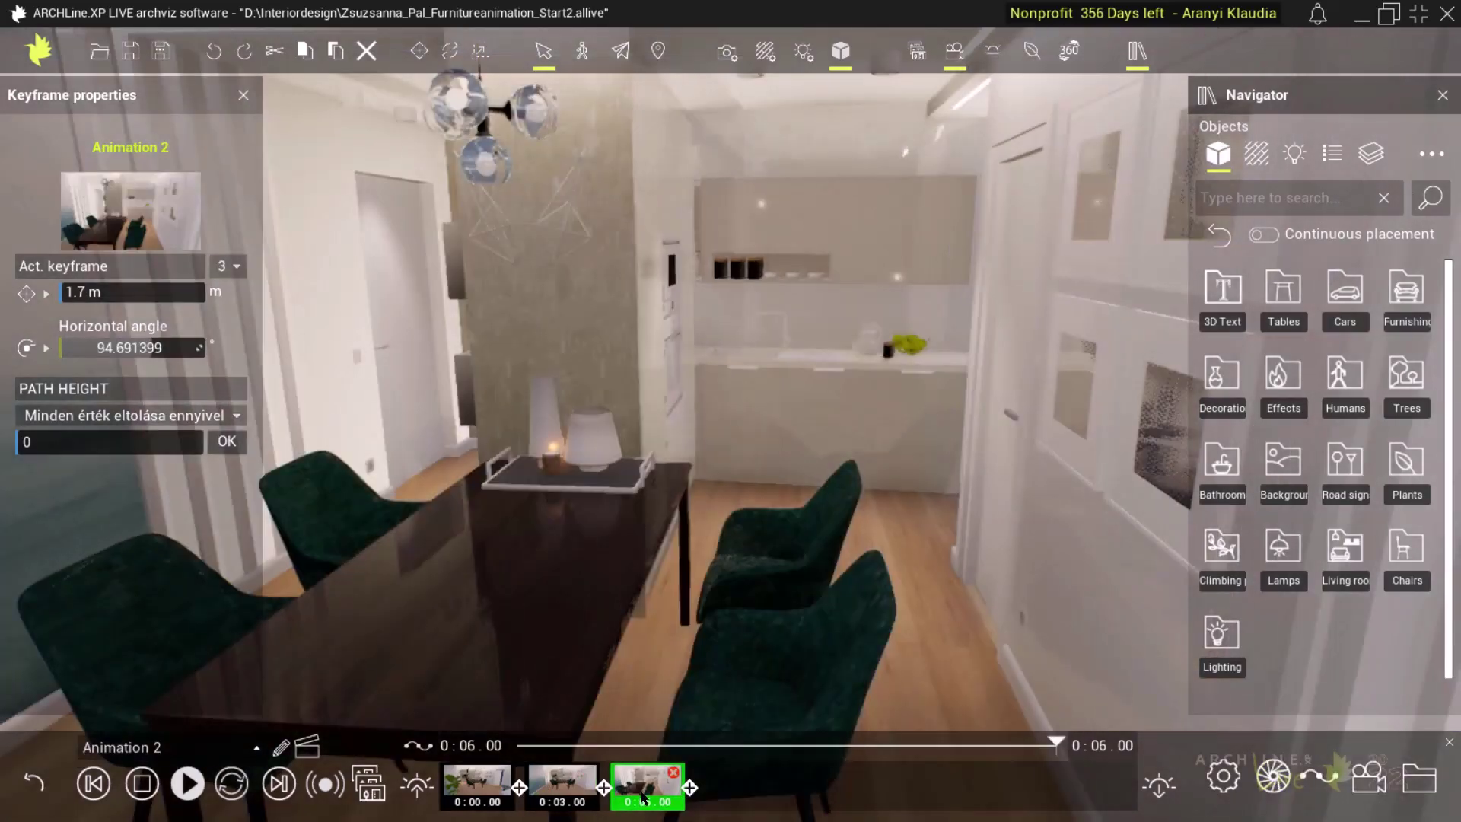
pyautogui.click(187, 784)
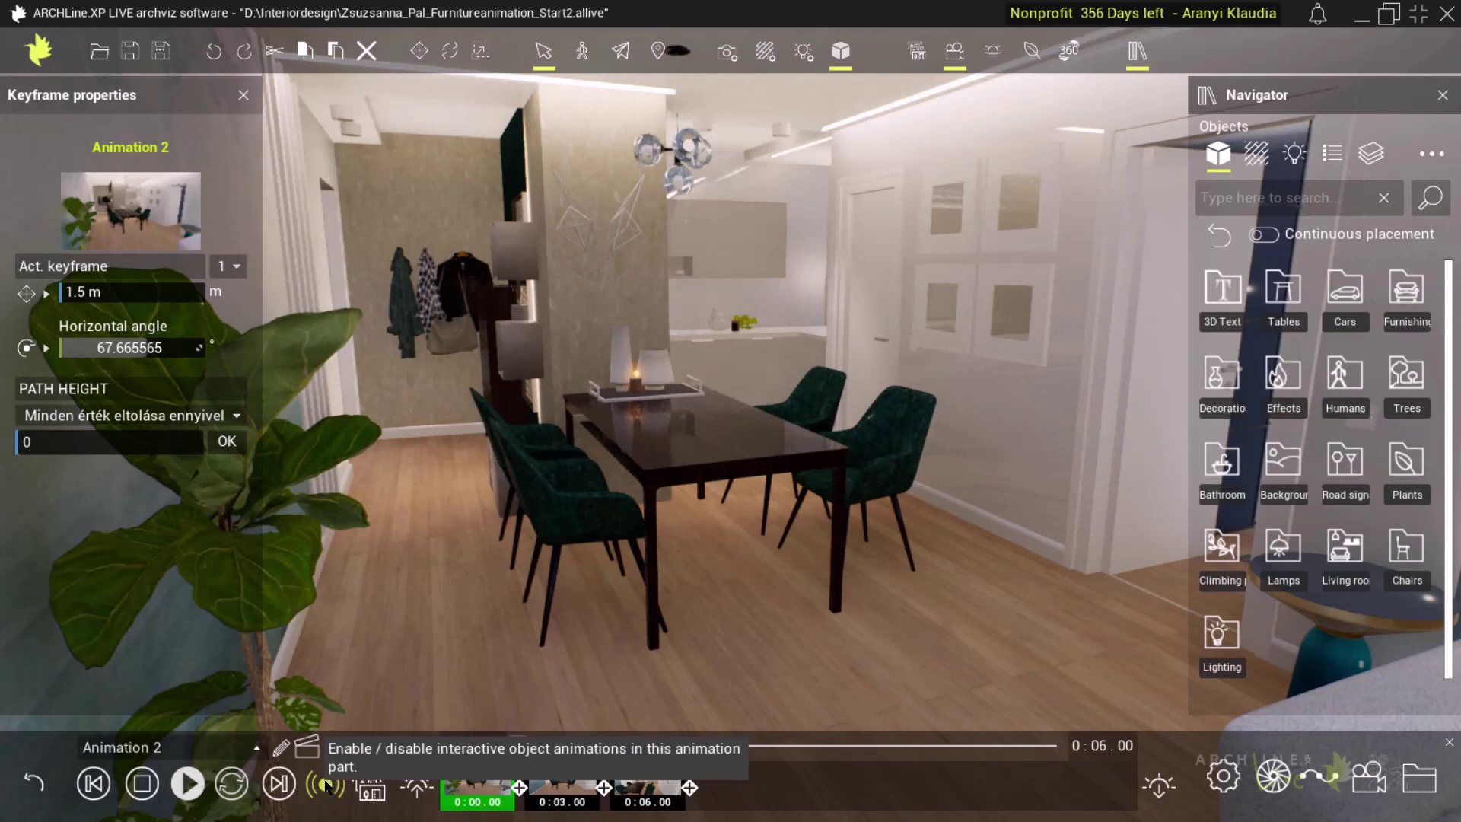
# Return to the overall timeline and delete the newly added third clip.
pyautogui.click(32, 784)
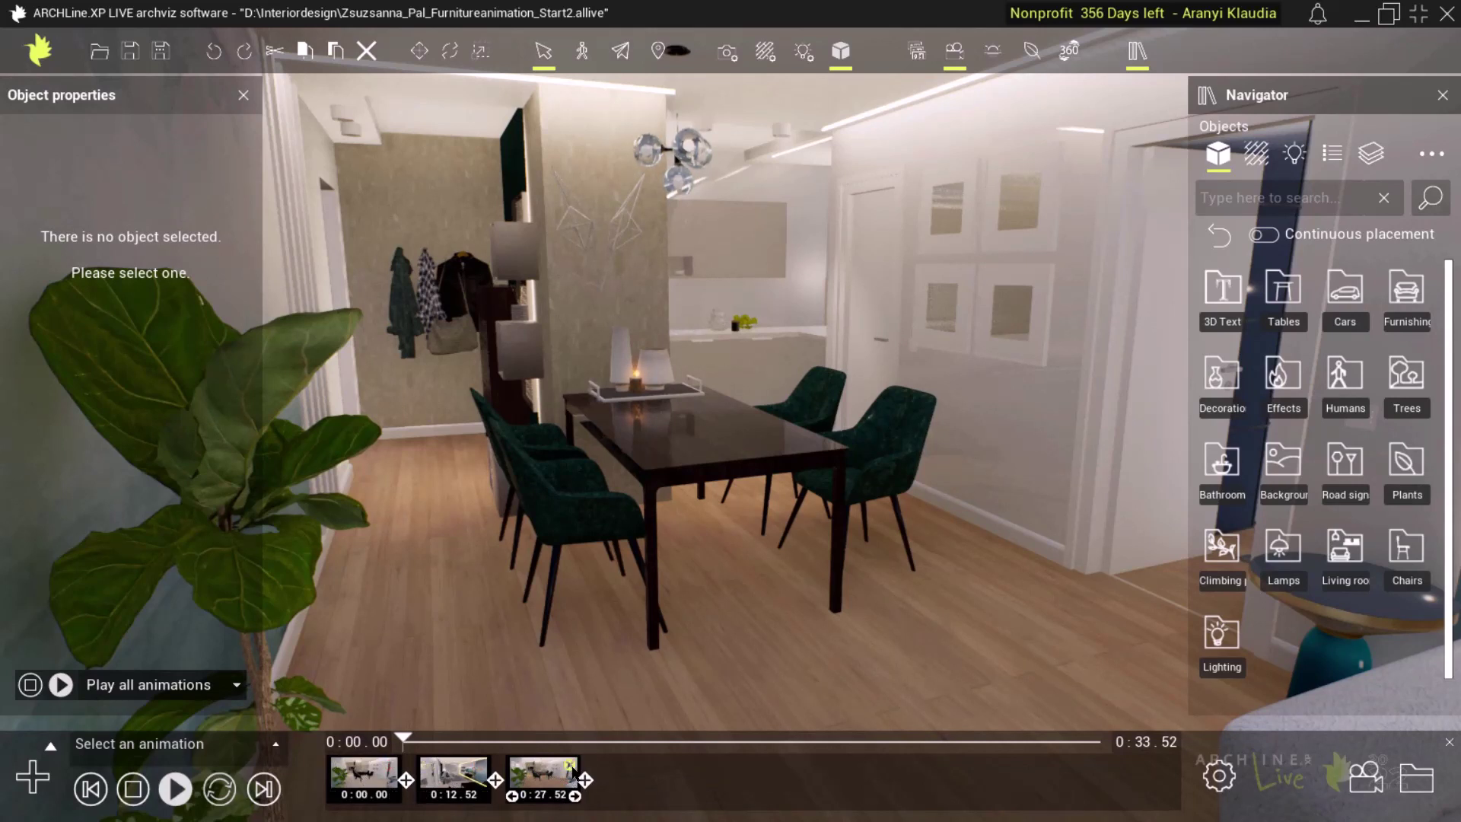
pyautogui.click(571, 766)
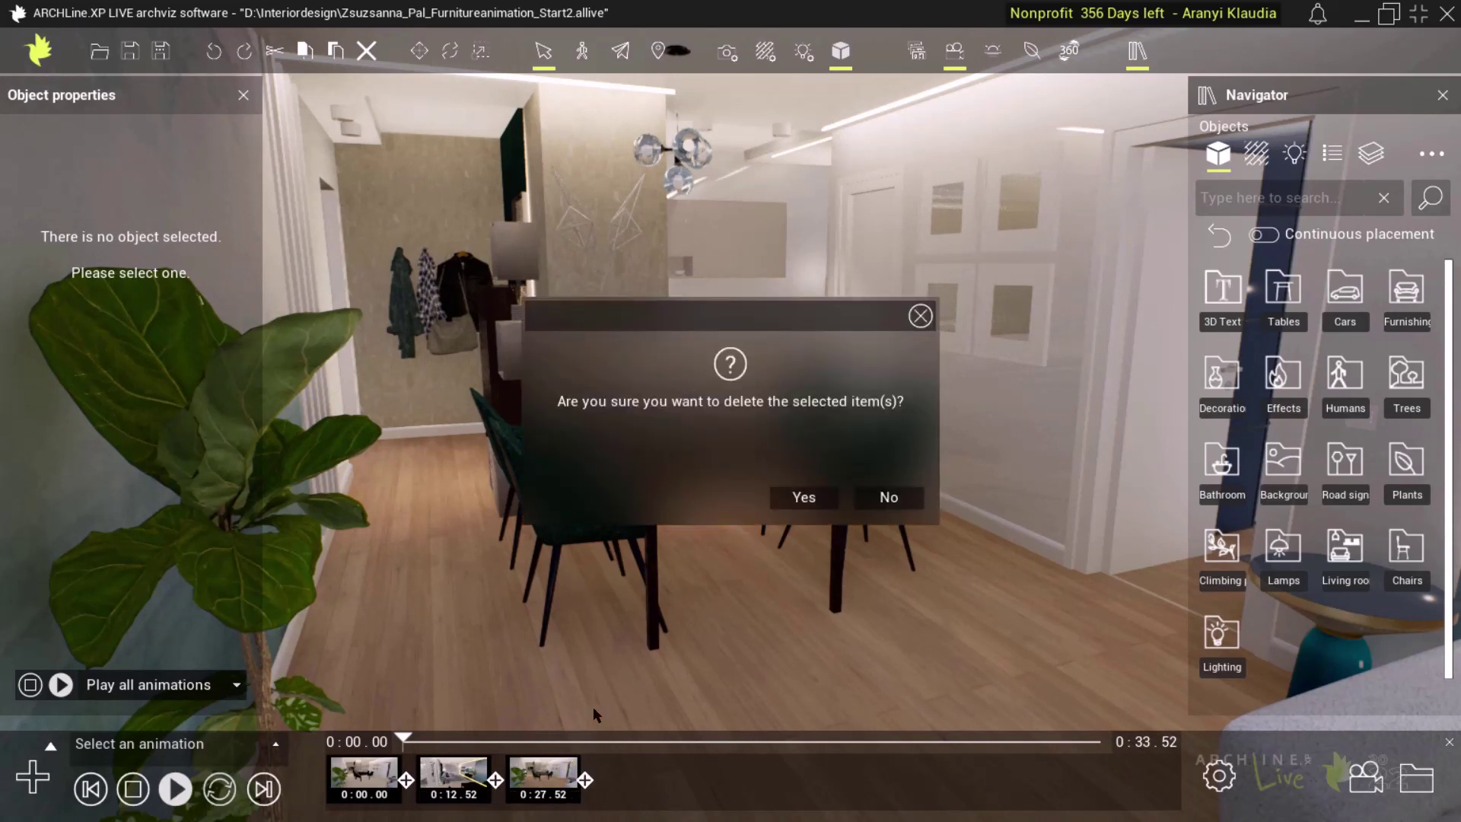
pyautogui.click(804, 497)
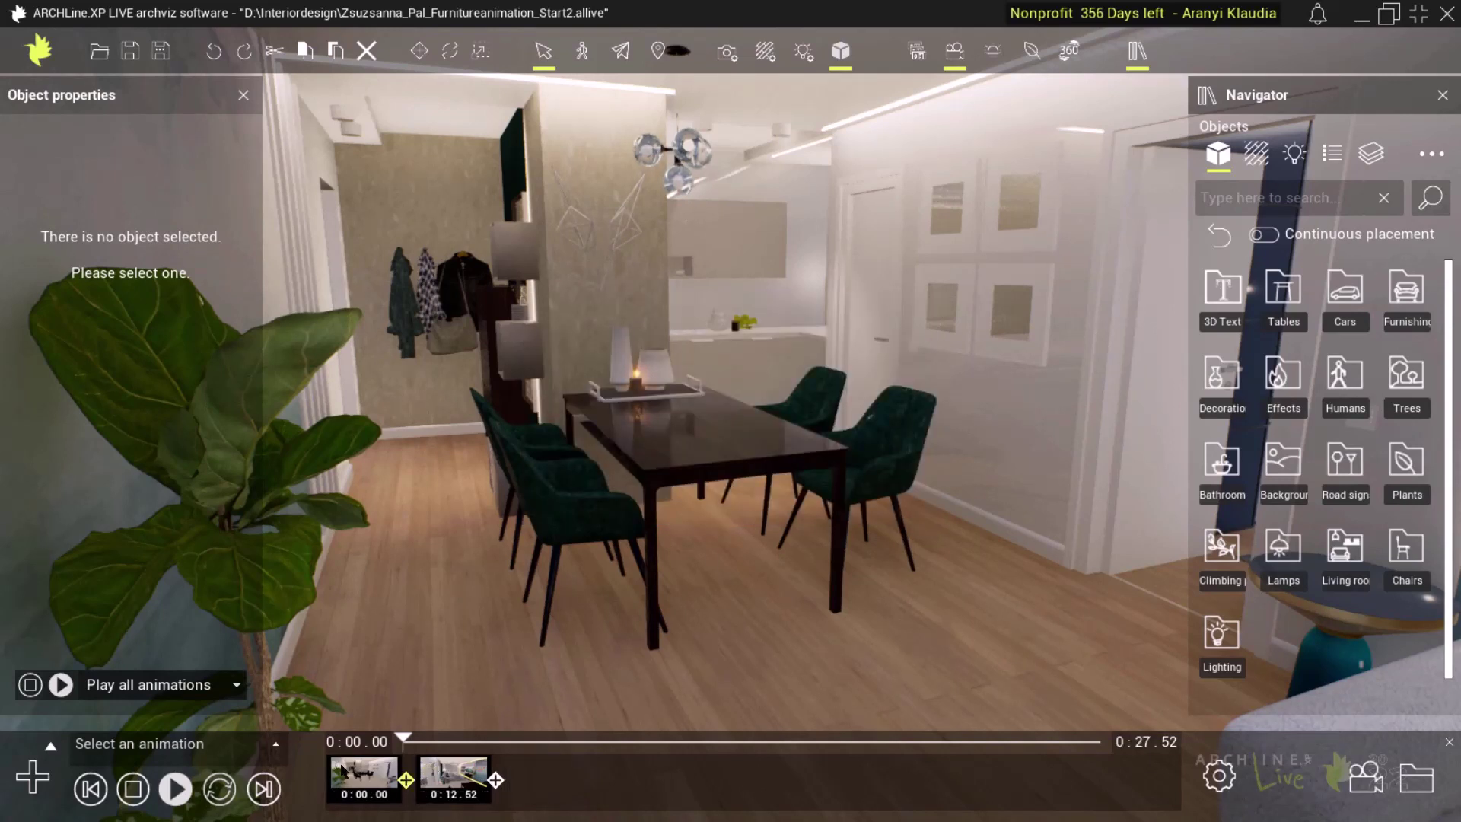
# Open the first clip, play its camera path, and return to the overall timeline.
pyautogui.click(354, 776)
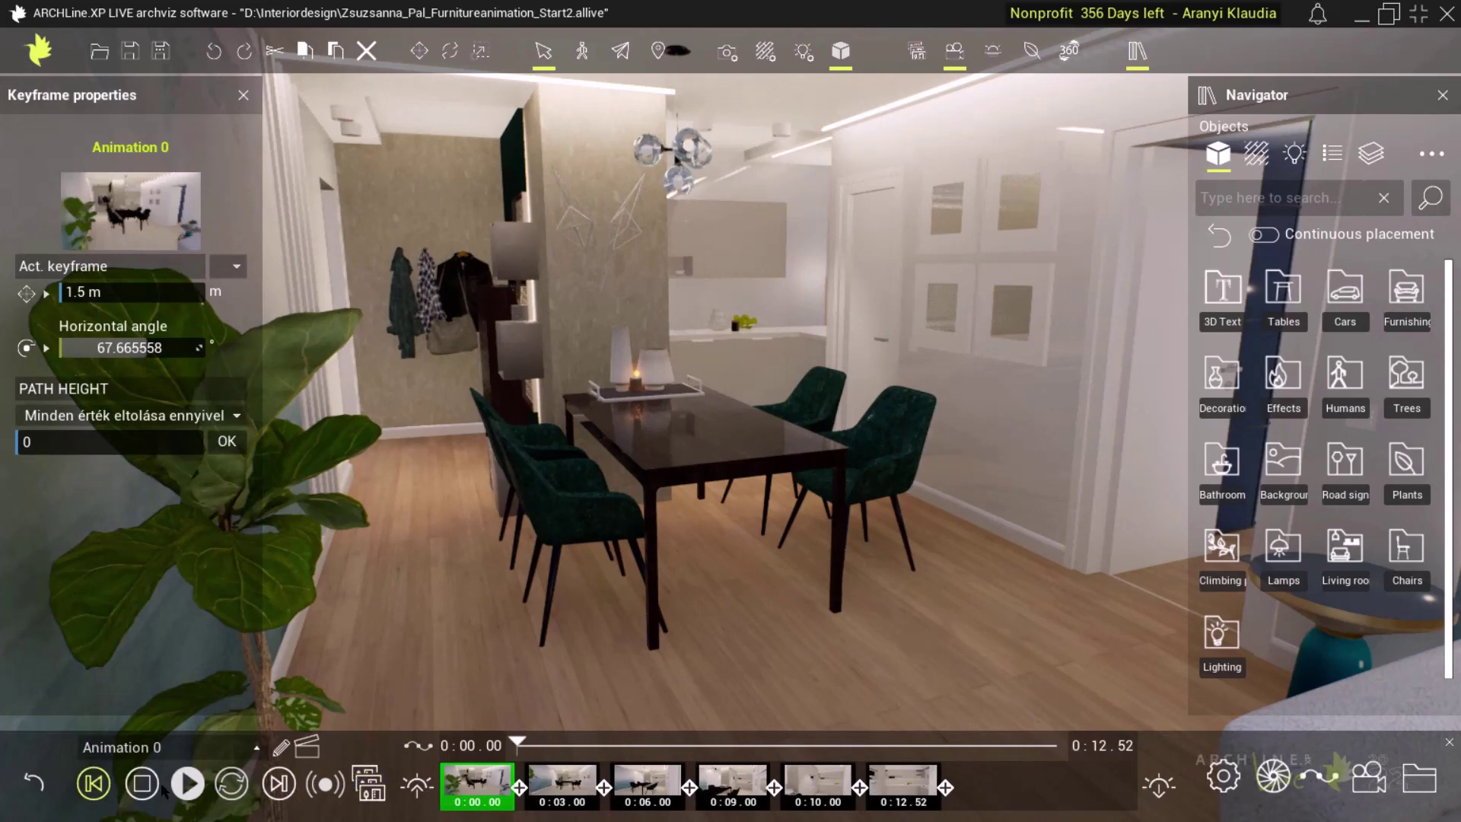
pyautogui.click(187, 783)
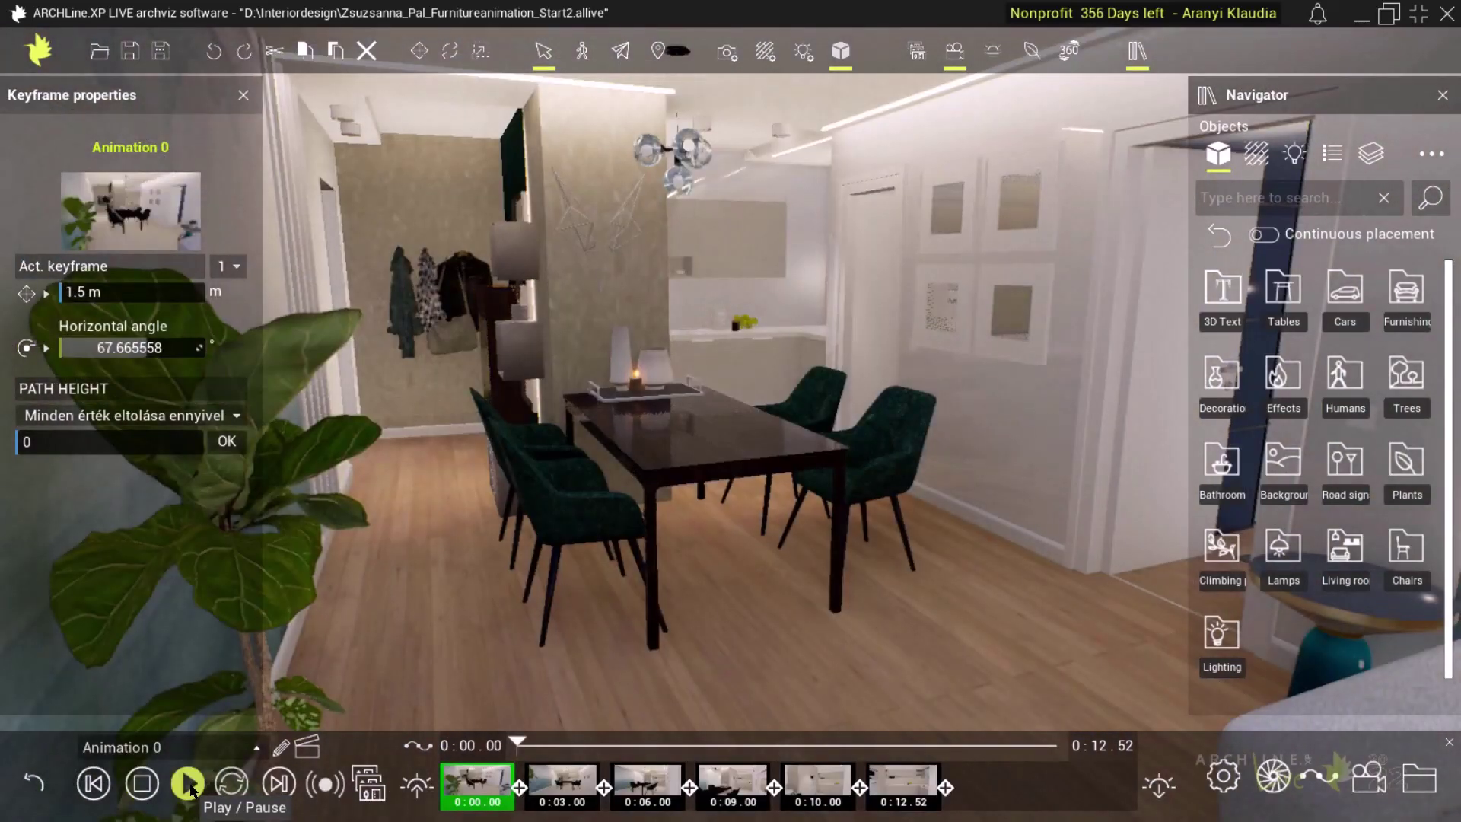
pyautogui.click(36, 783)
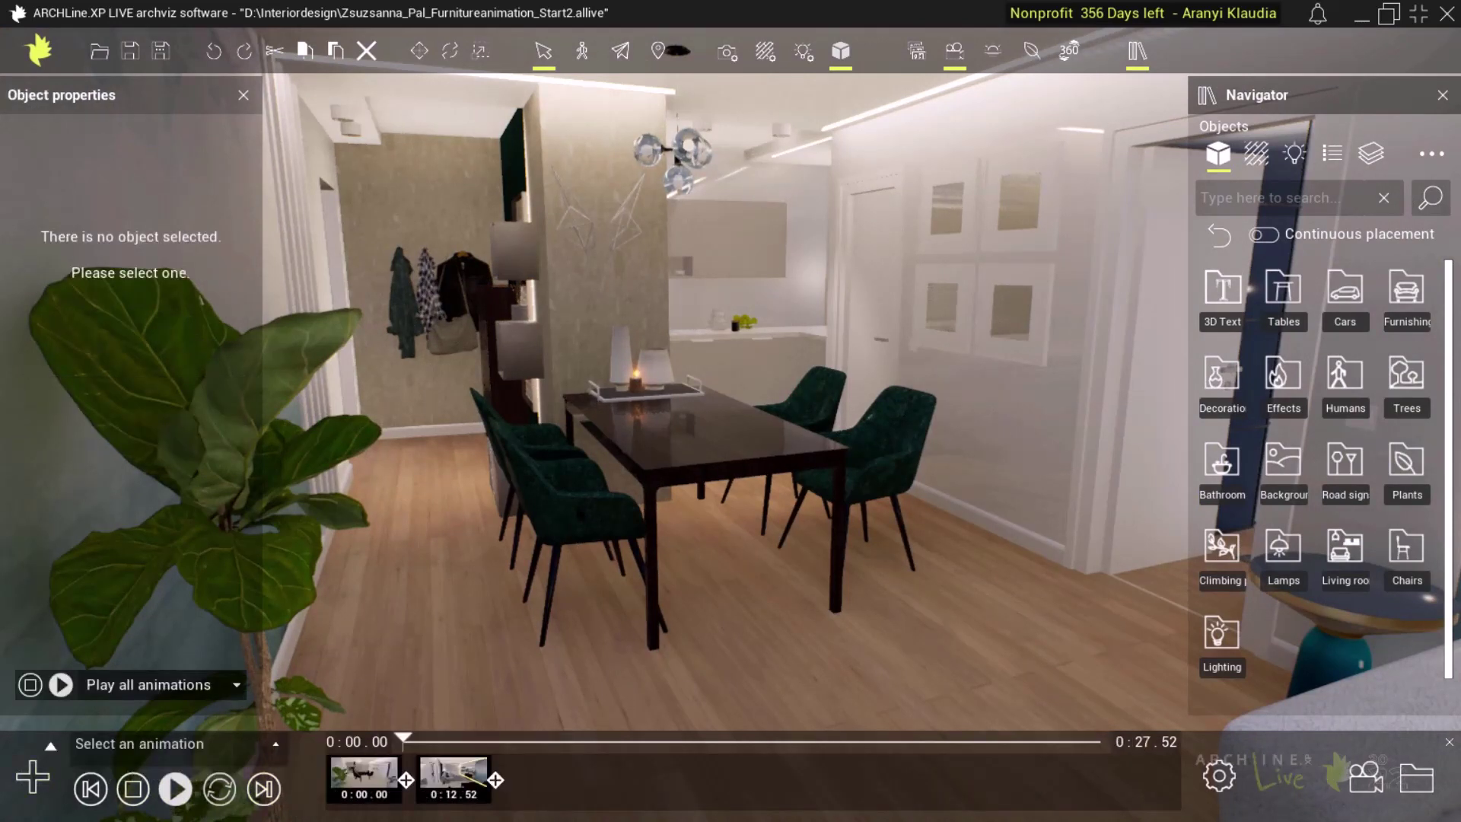
# Enable Pop up & twist interactive animation on both chairs left of the table, radius 4 m for the nearer and 5 m for the farther.
pyautogui.click(567, 502)
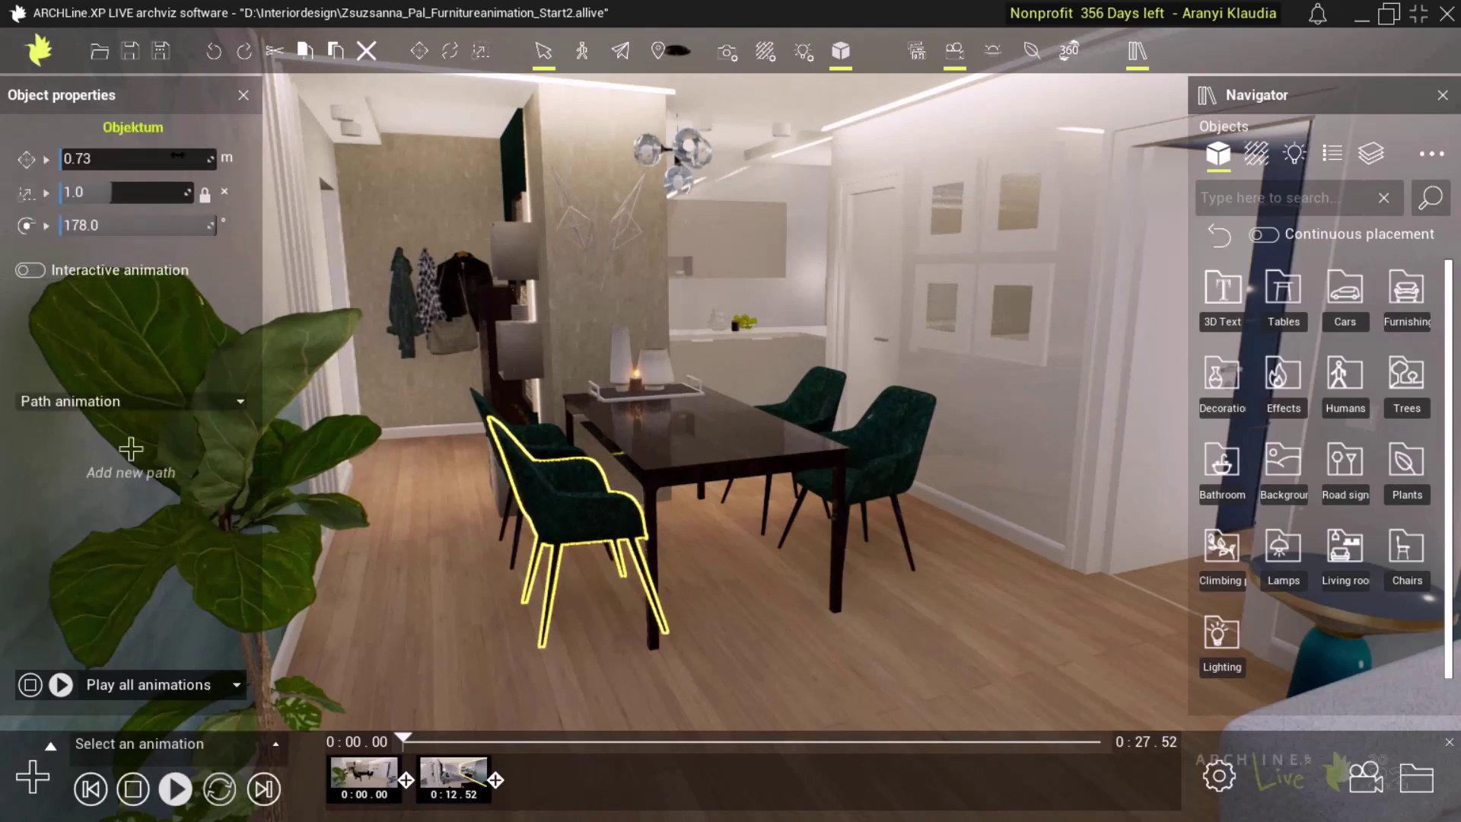
pyautogui.click(31, 271)
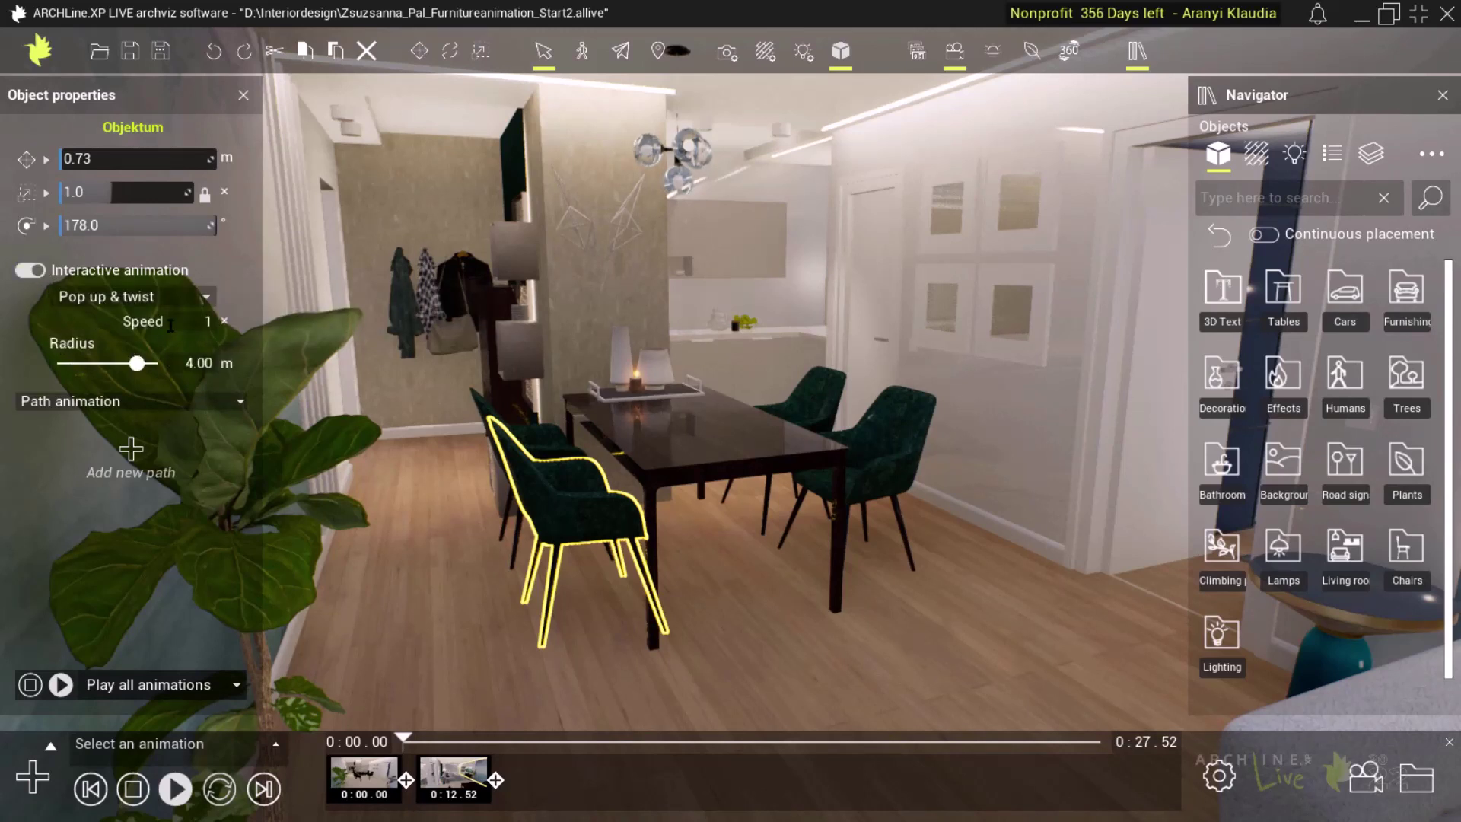
pyautogui.click(183, 302)
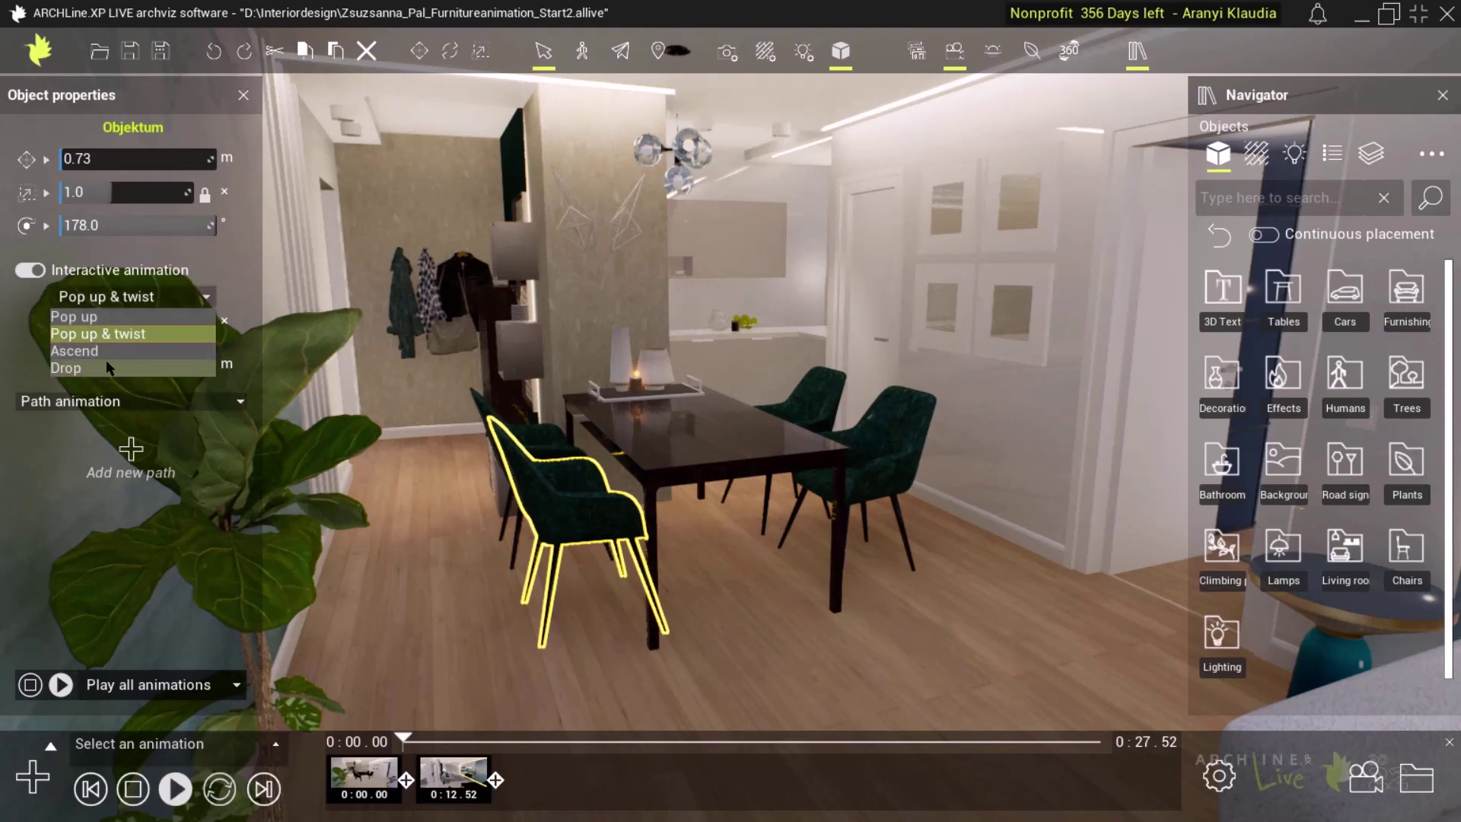
pyautogui.click(225, 272)
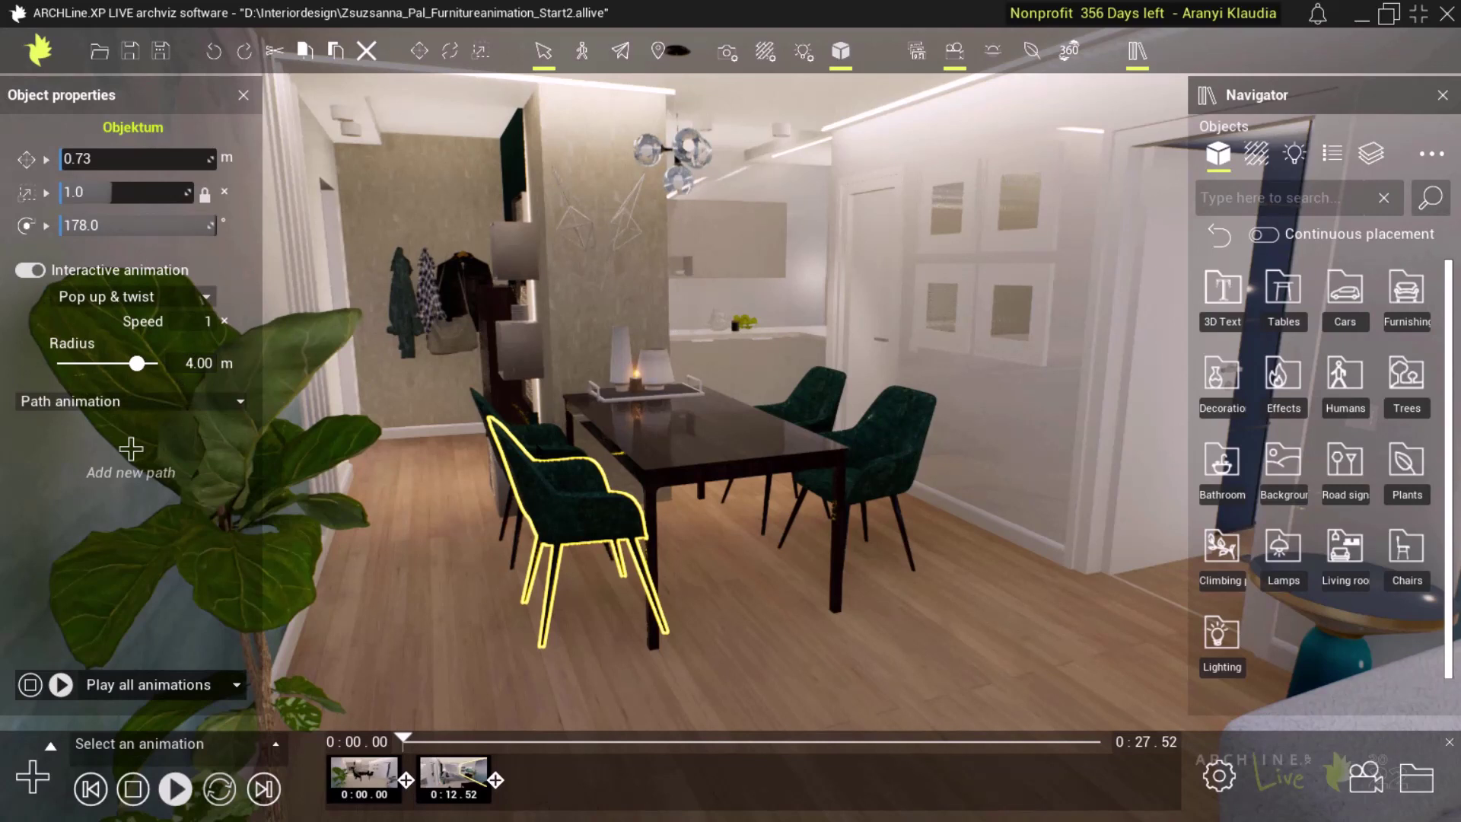
pyautogui.click(30, 270)
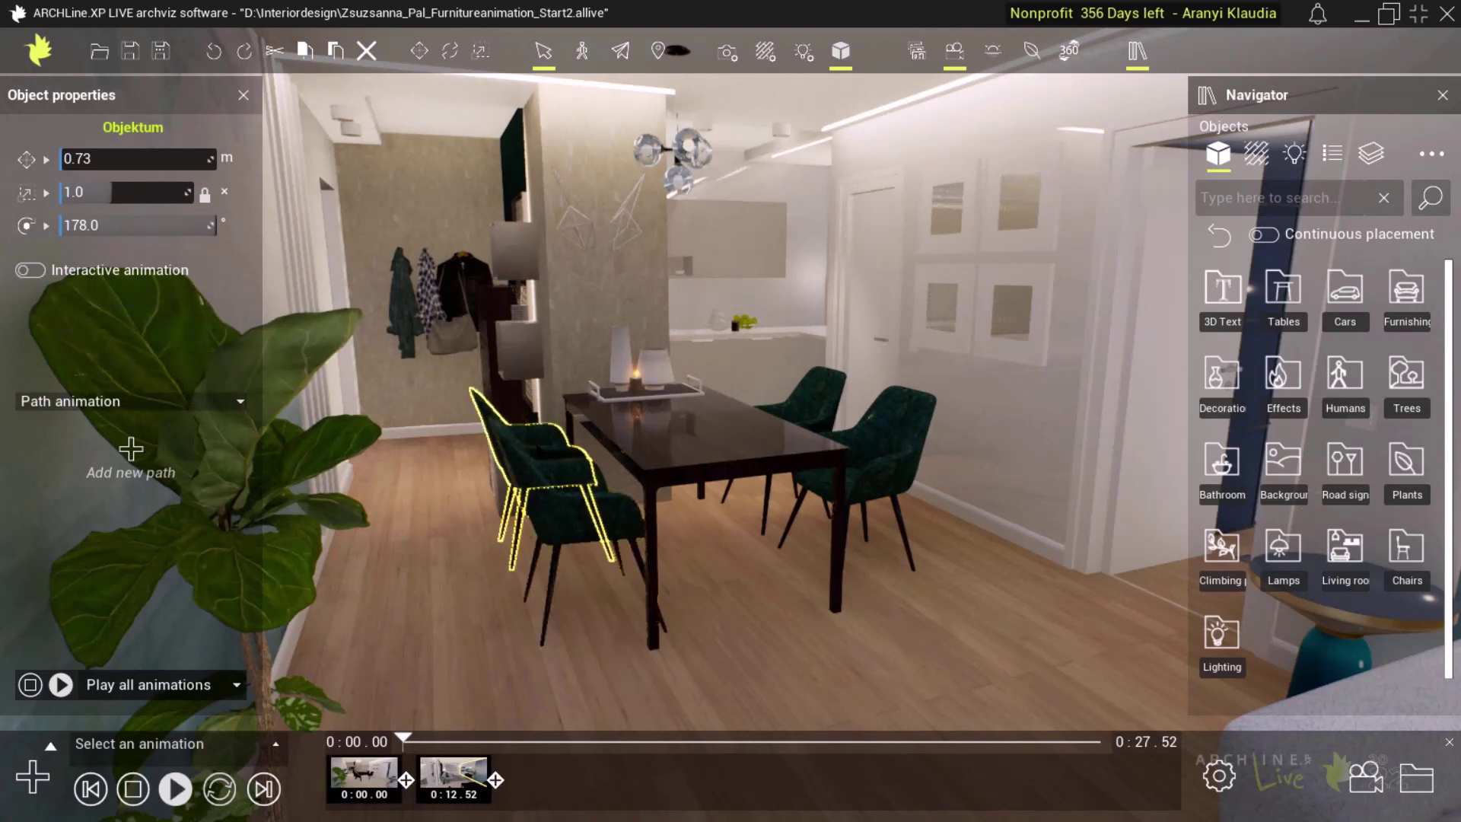
pyautogui.click(31, 270)
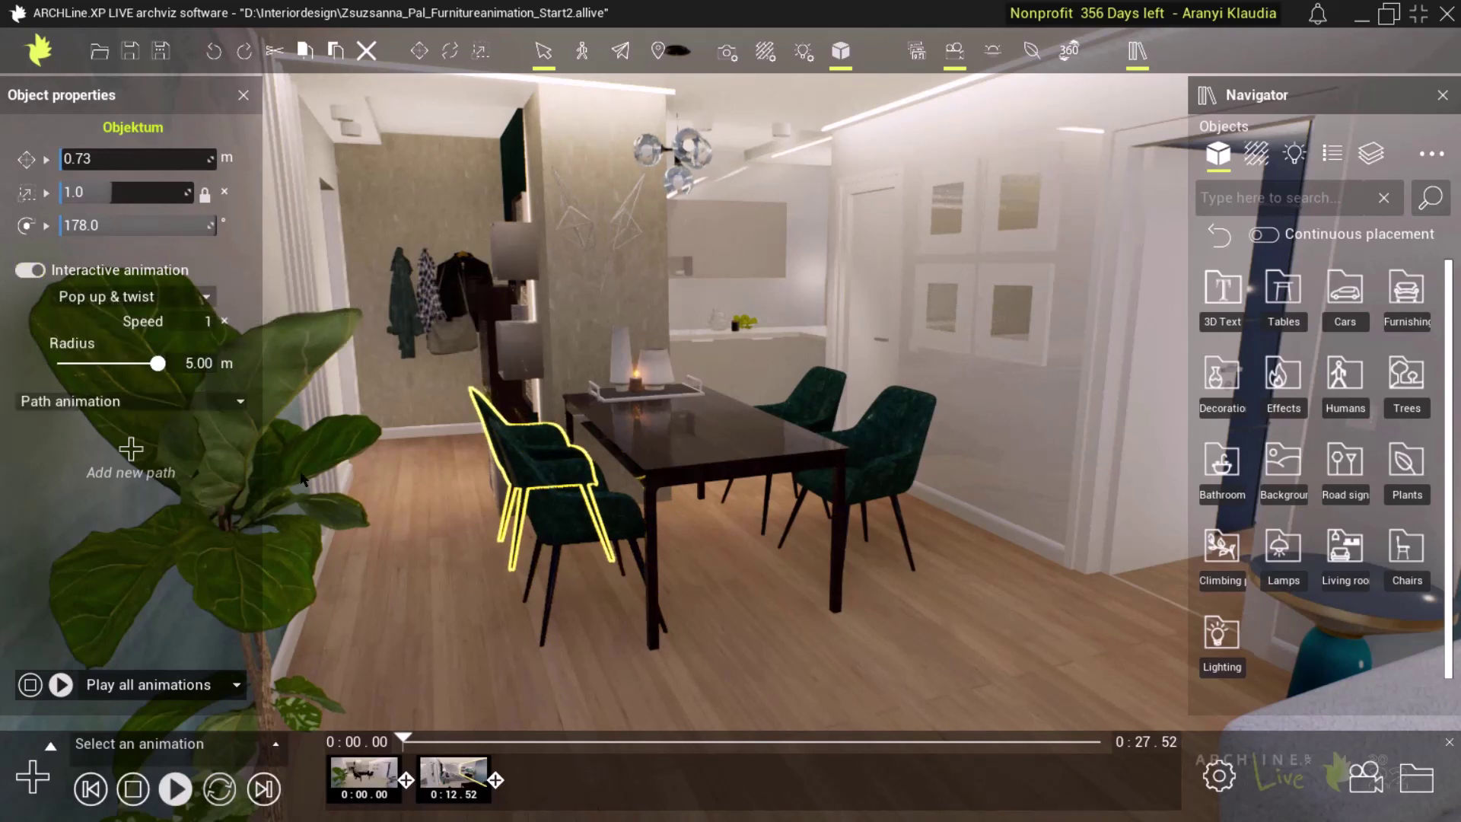
# Play the timeline from the start and pause after about two seconds to check the chairs' interactive animation.
pyautogui.click(175, 789)
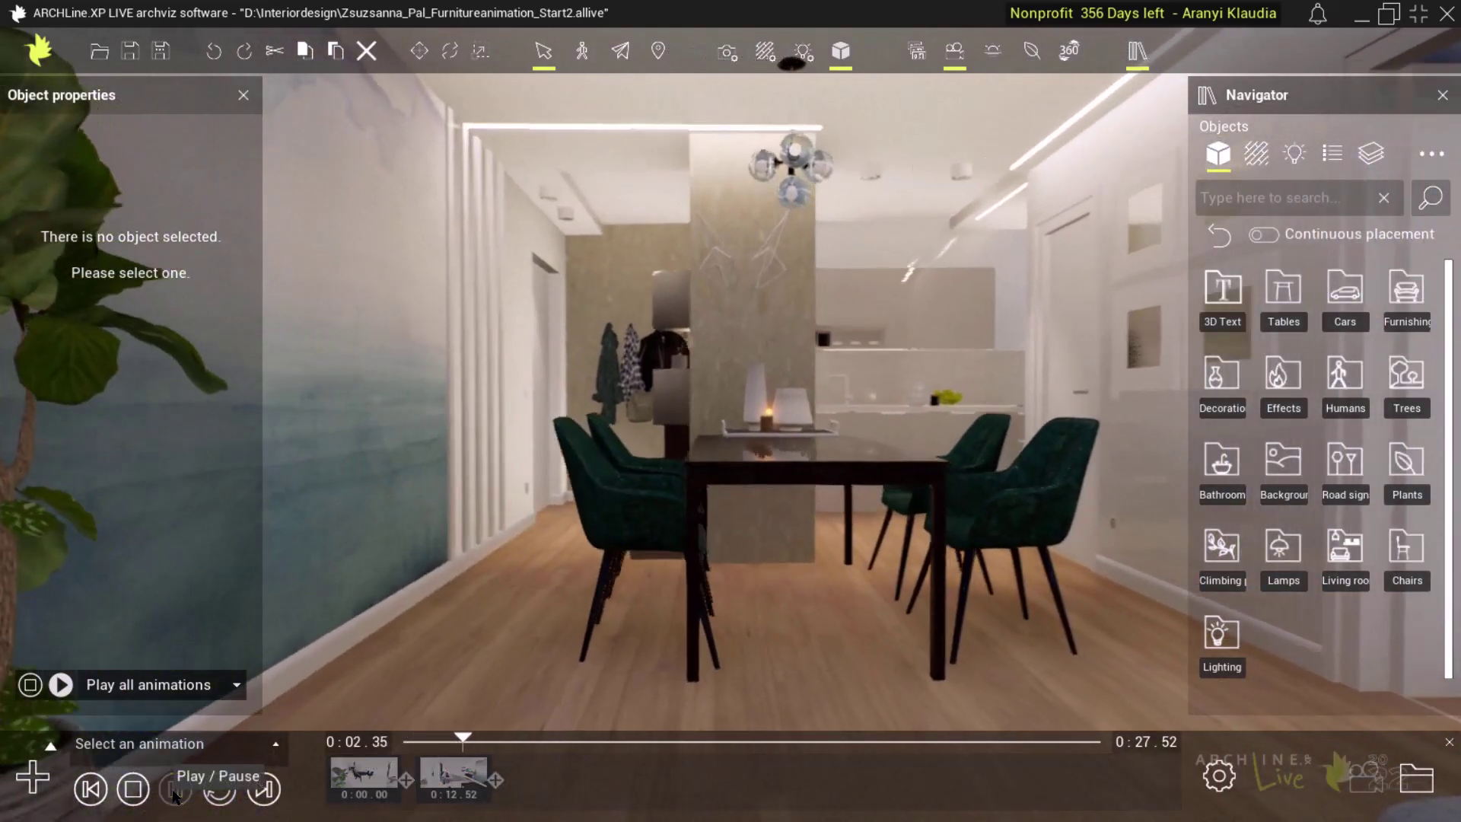
pyautogui.click(174, 791)
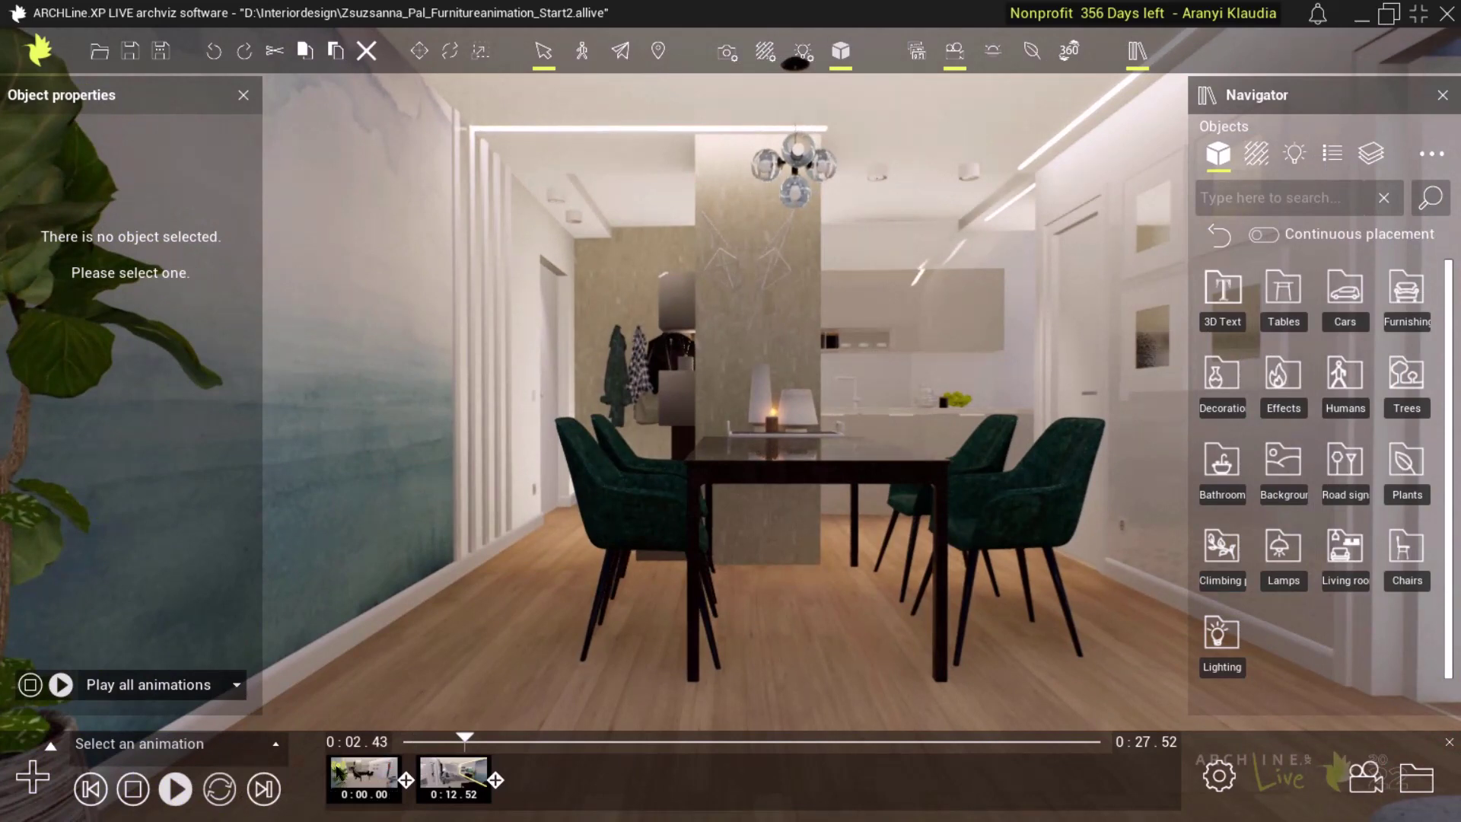
pyautogui.moveTo(466, 742); pyautogui.dragTo(403, 742)
pyautogui.click(176, 790)
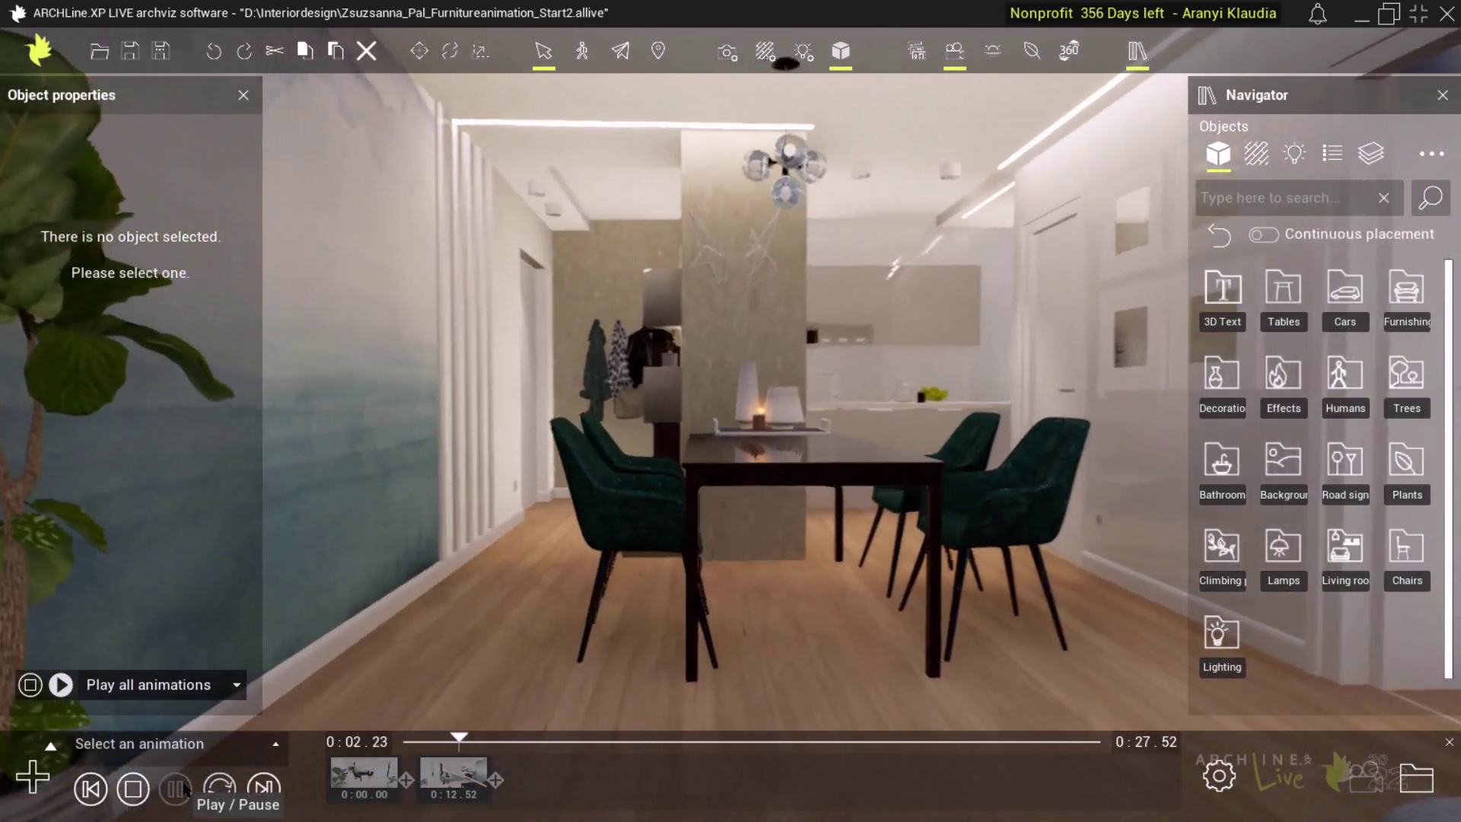
pyautogui.click(184, 789)
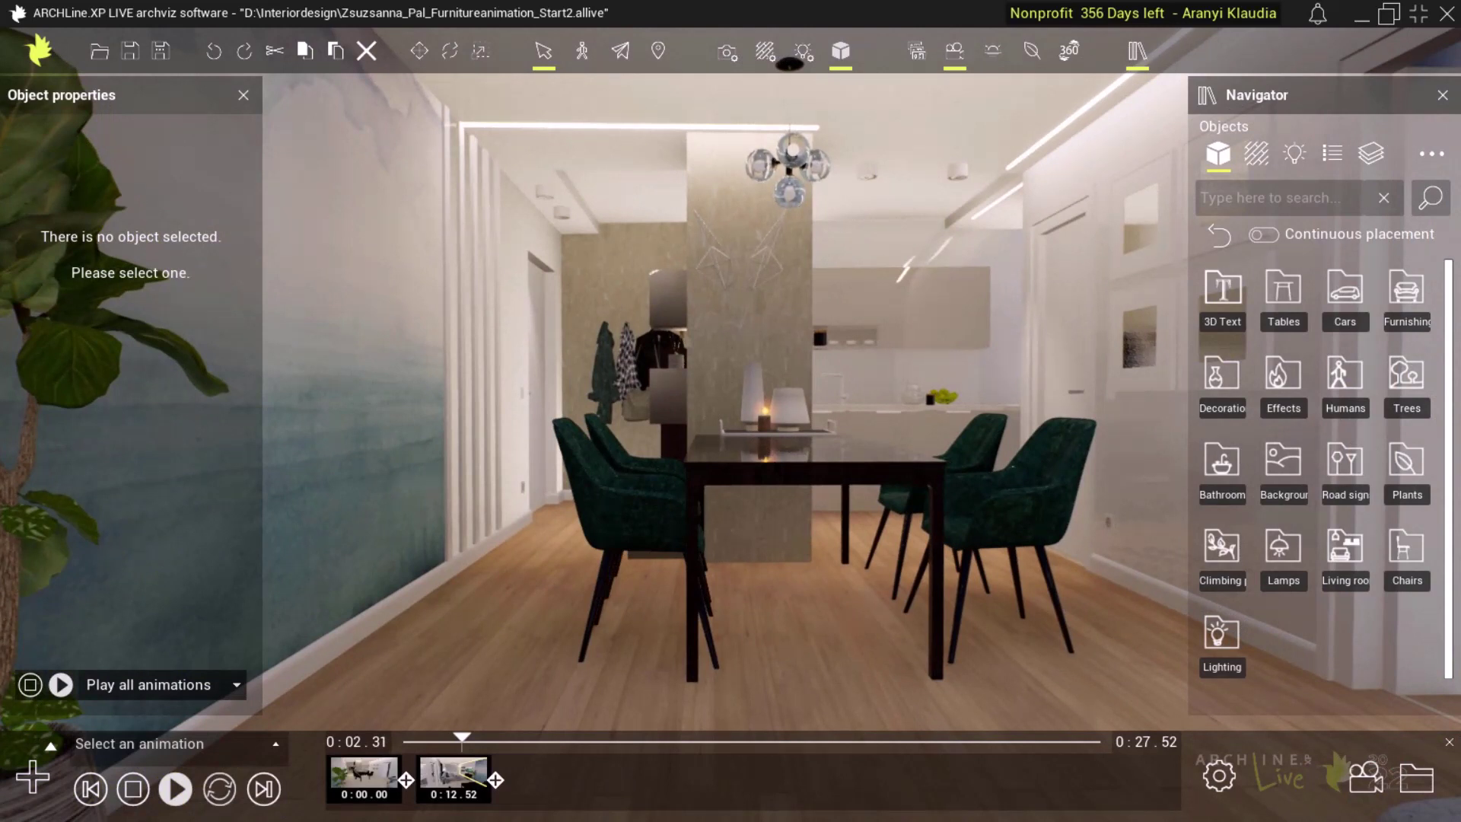
# Enable interactive animation on the dining table with the Pop up type and a 3.5 m radius.
pyautogui.click(761, 464)
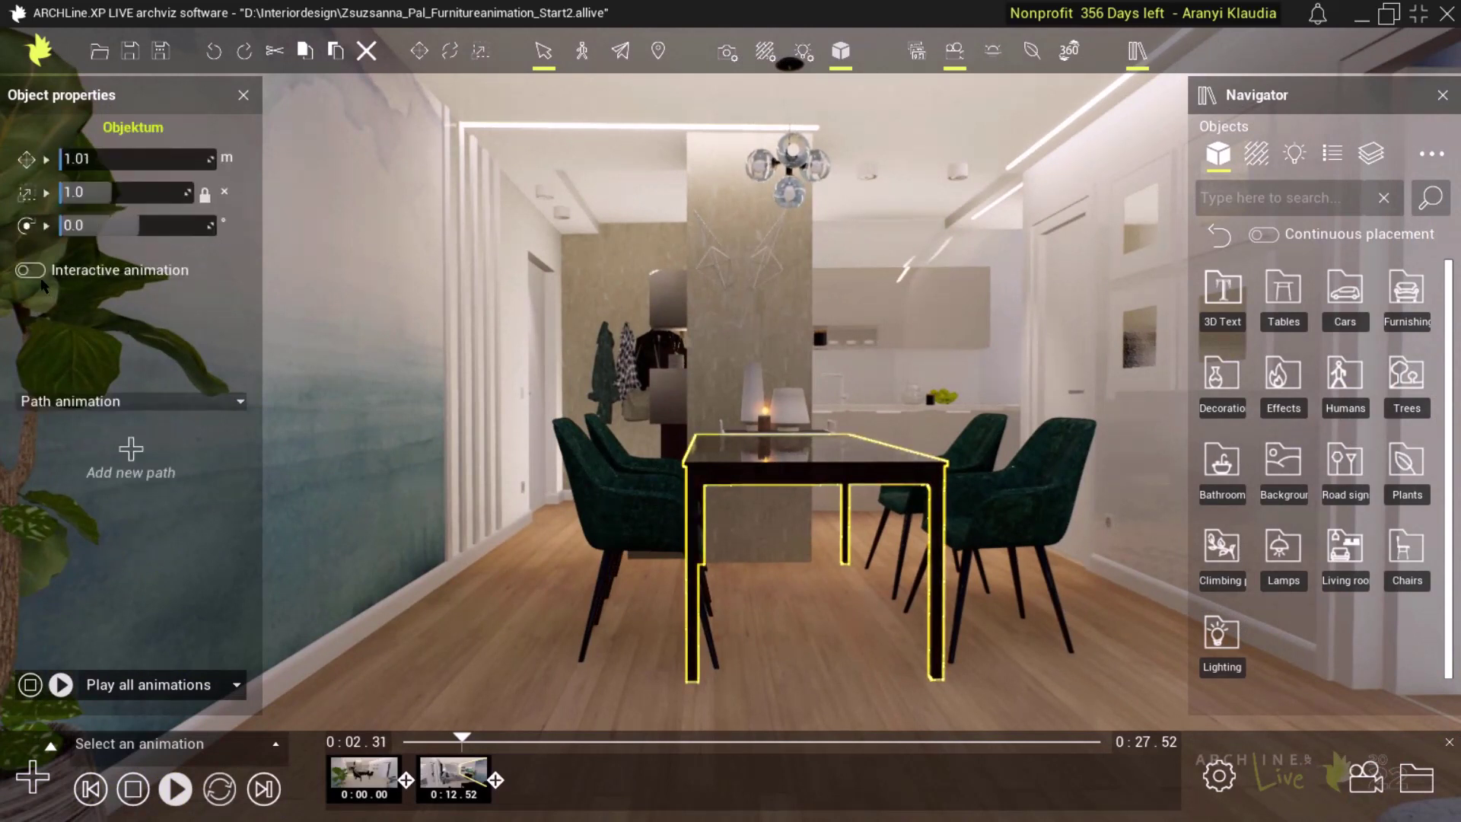
pyautogui.click(32, 270)
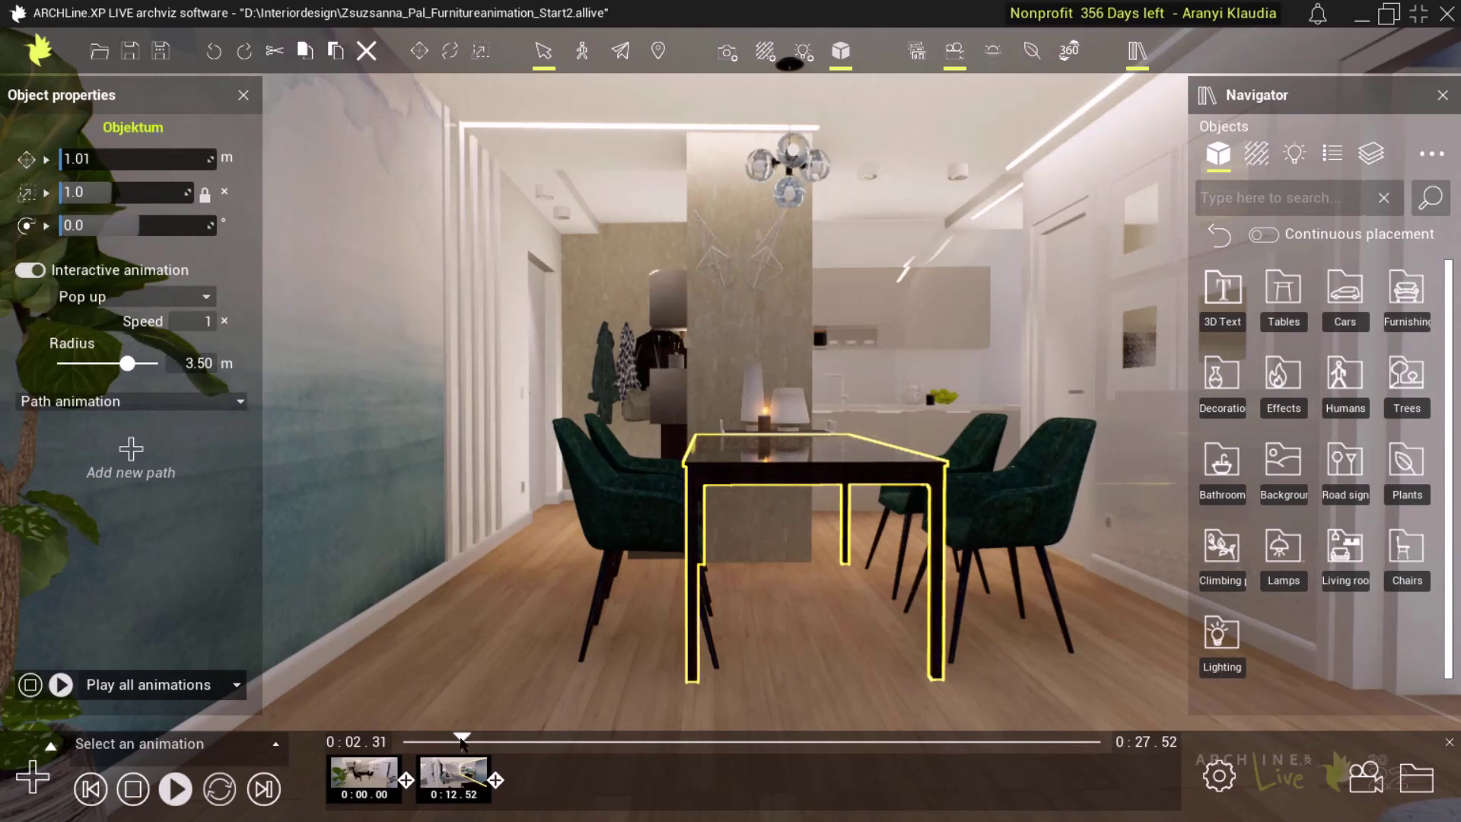
# Rewind the timeline to the start and play it to check the table's pop-up animation.
pyautogui.moveTo(461, 738); pyautogui.dragTo(427, 738)
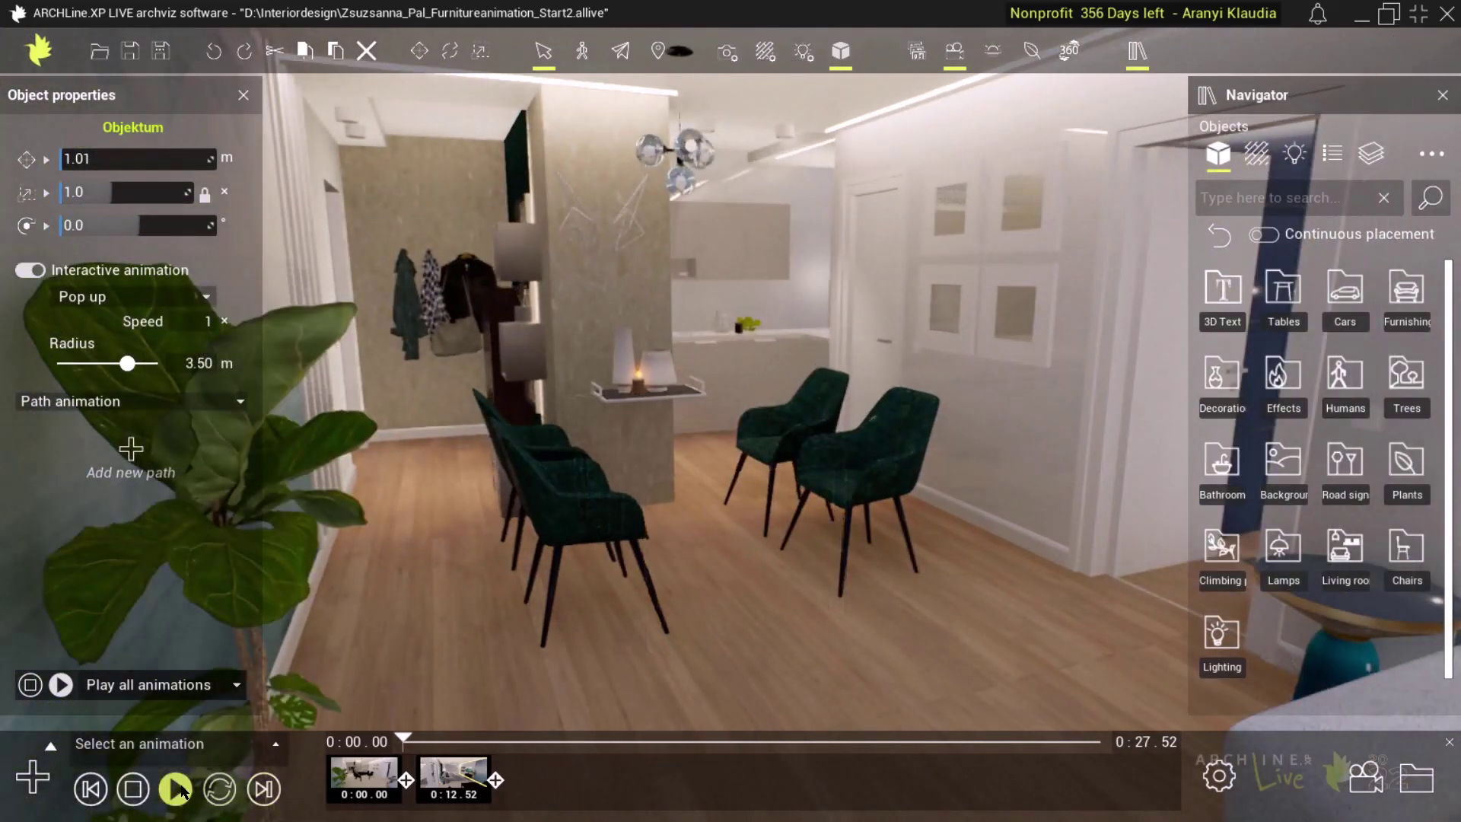
pyautogui.click(176, 789)
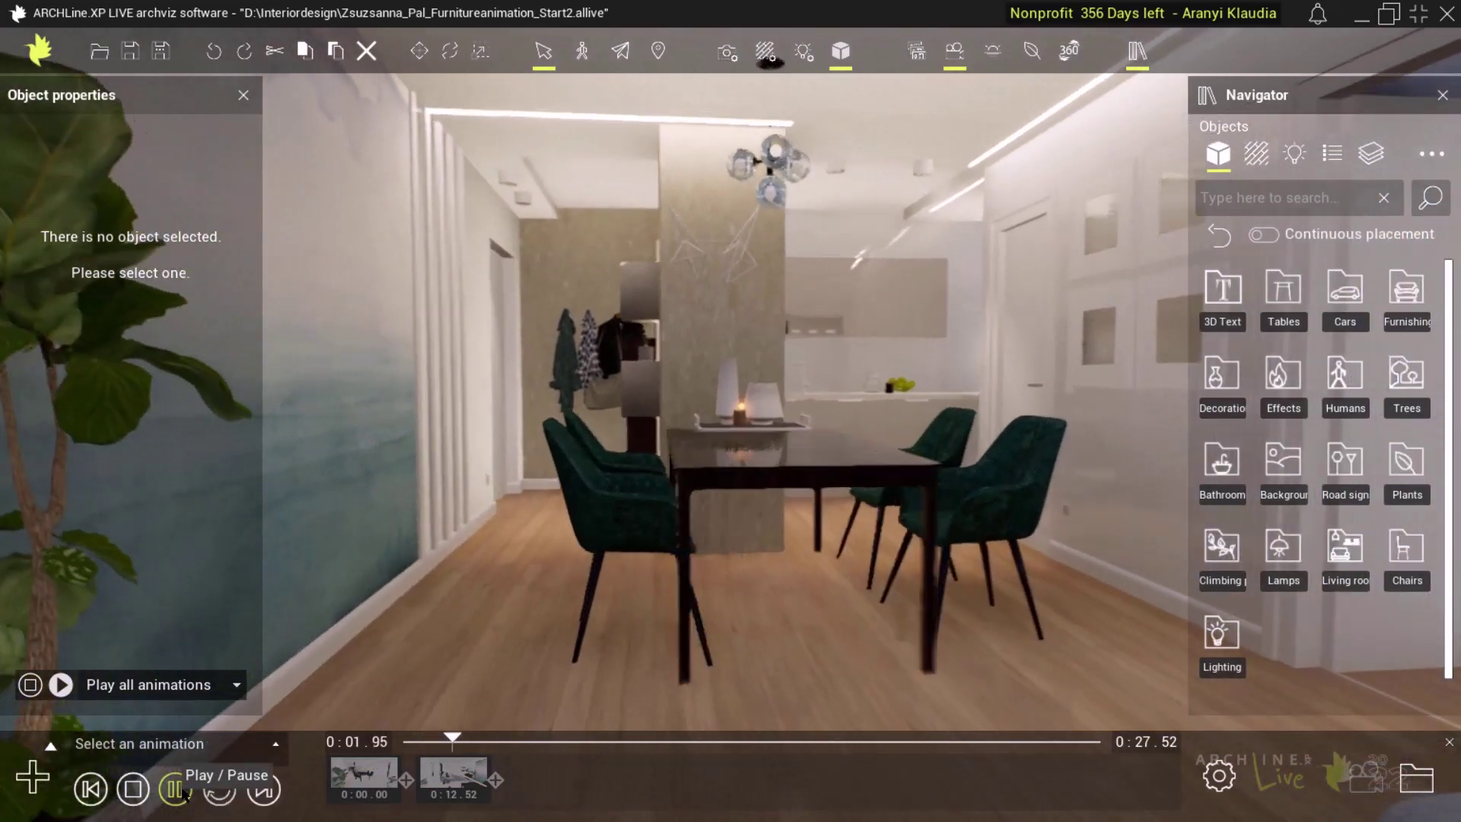
pyautogui.click(178, 790)
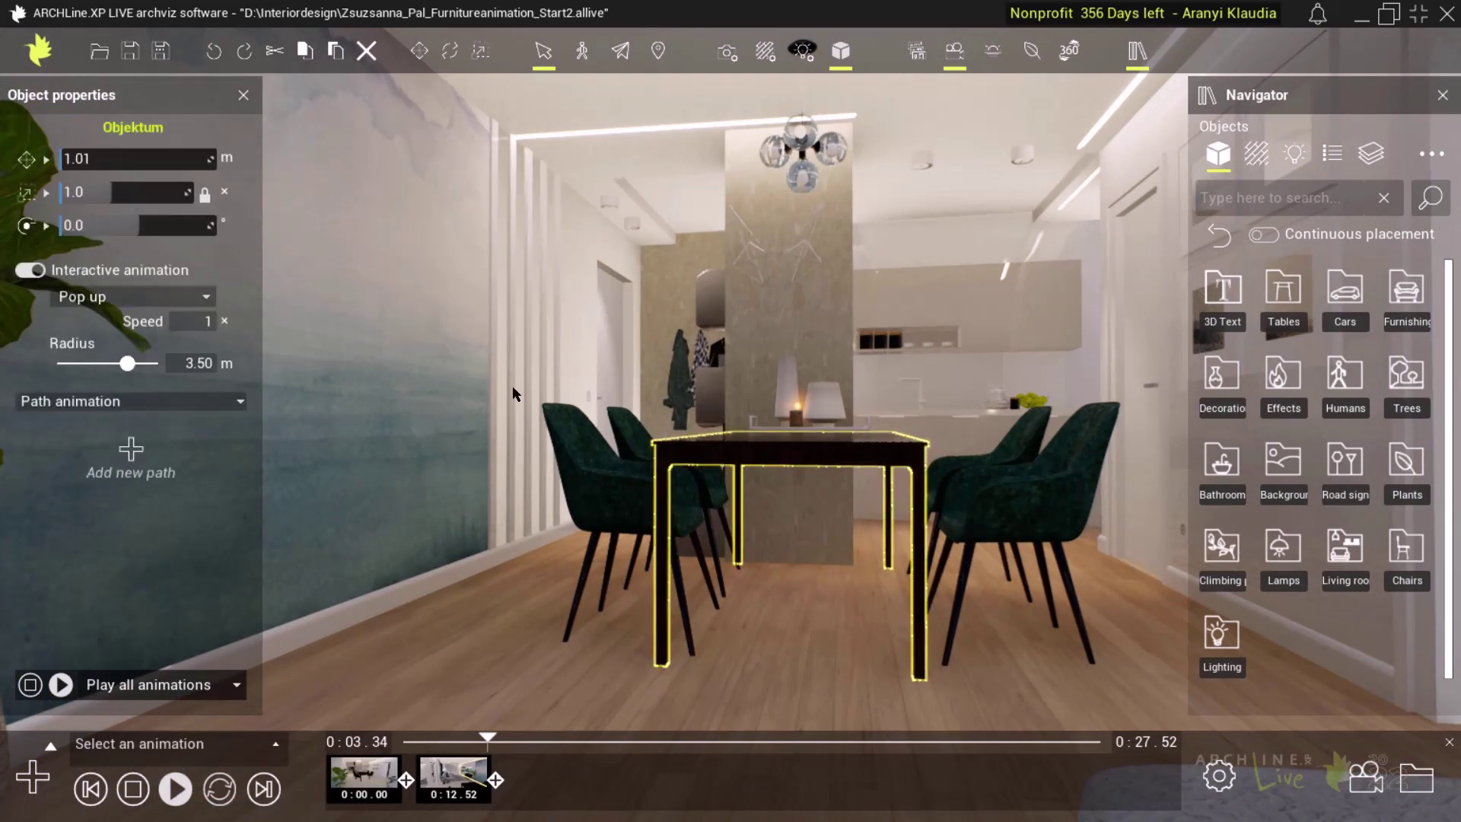
# Set the dining table's interactive animation radius to 5 m and replay the beginning of the timeline to check it.
pyautogui.doubleClick(207, 362)
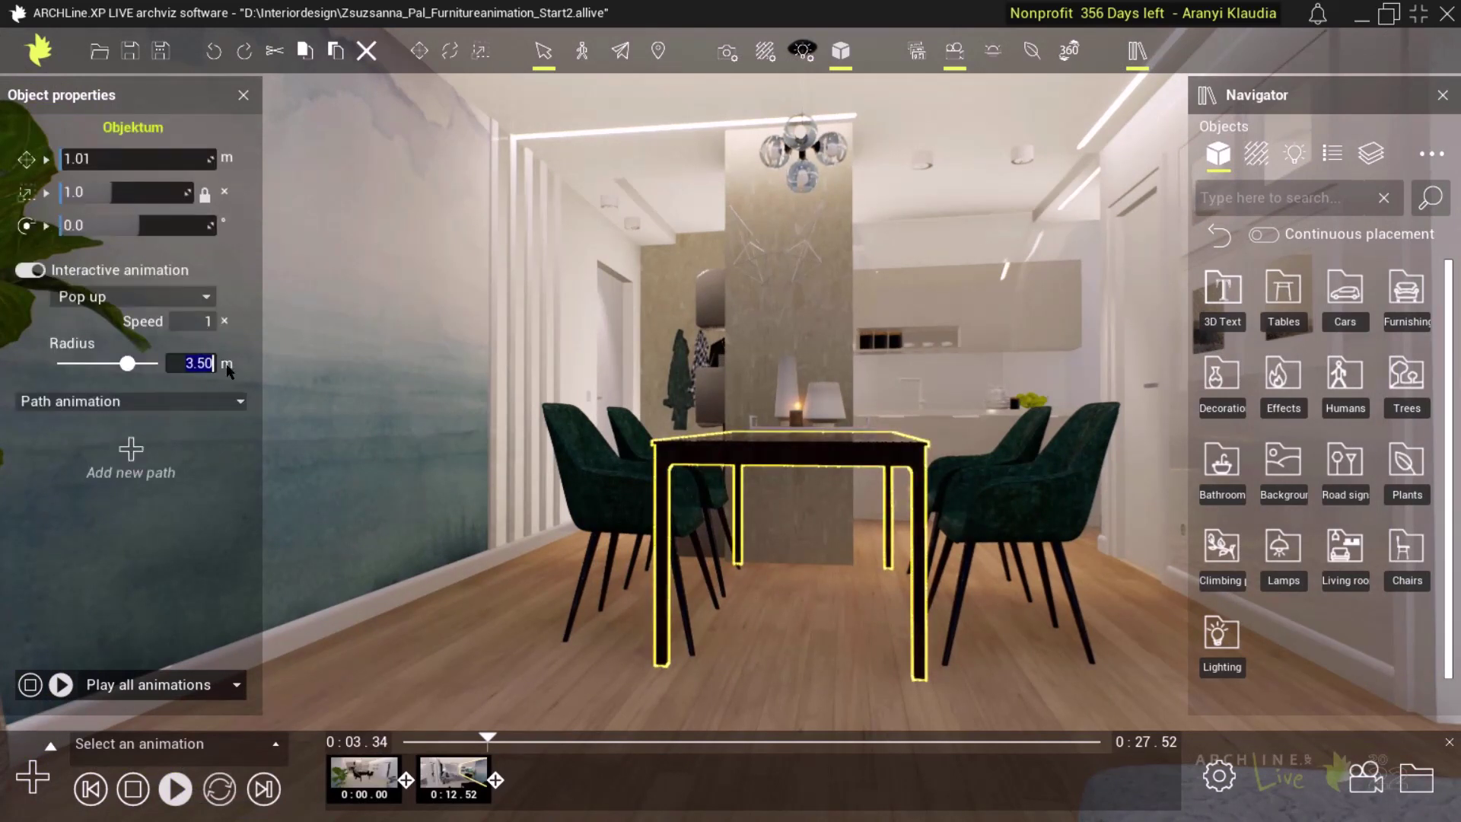
pyautogui.write('5')
pyautogui.press('Return')
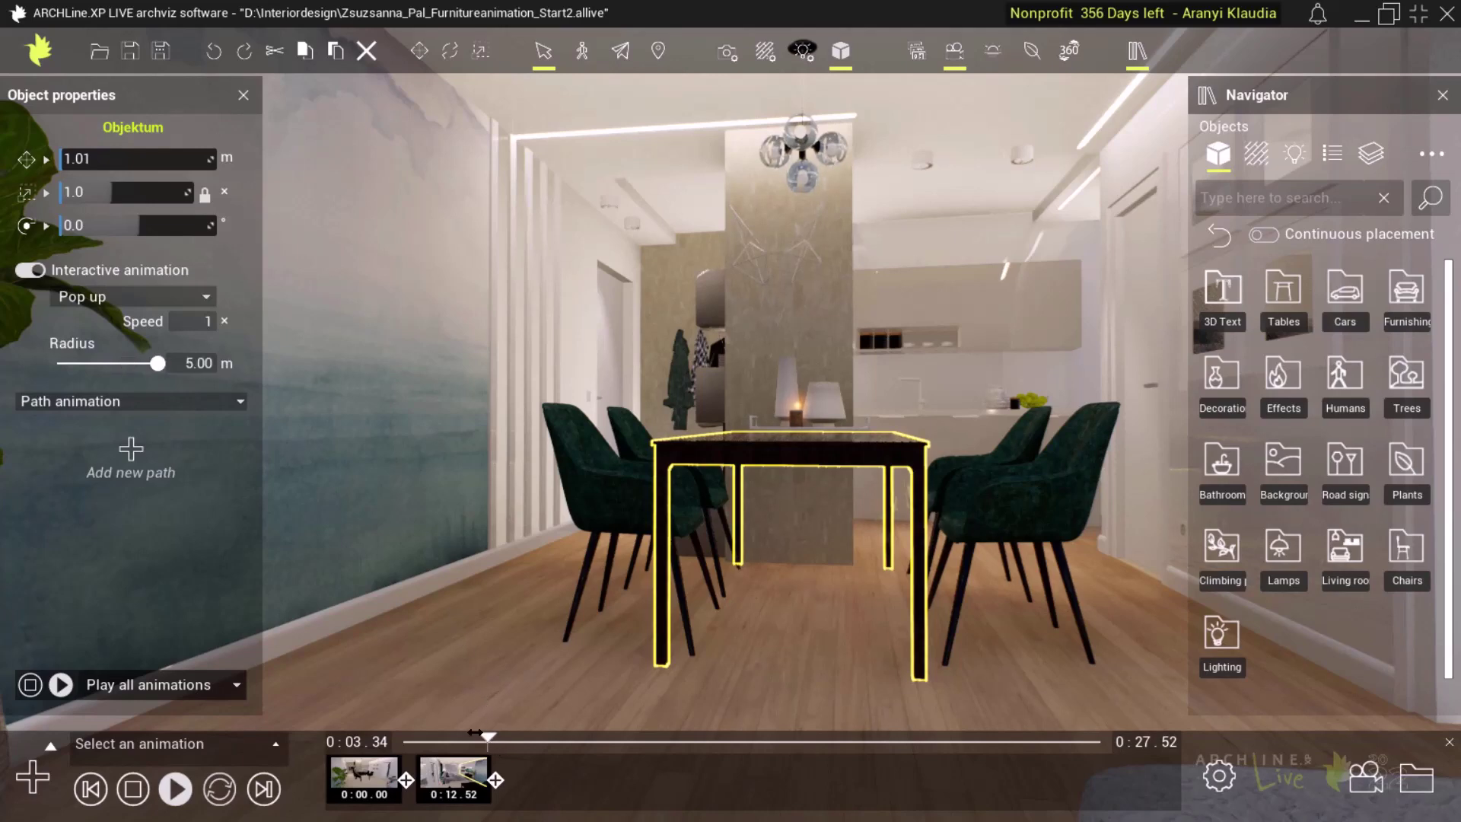
pyautogui.moveTo(474, 732); pyautogui.dragTo(388, 727)
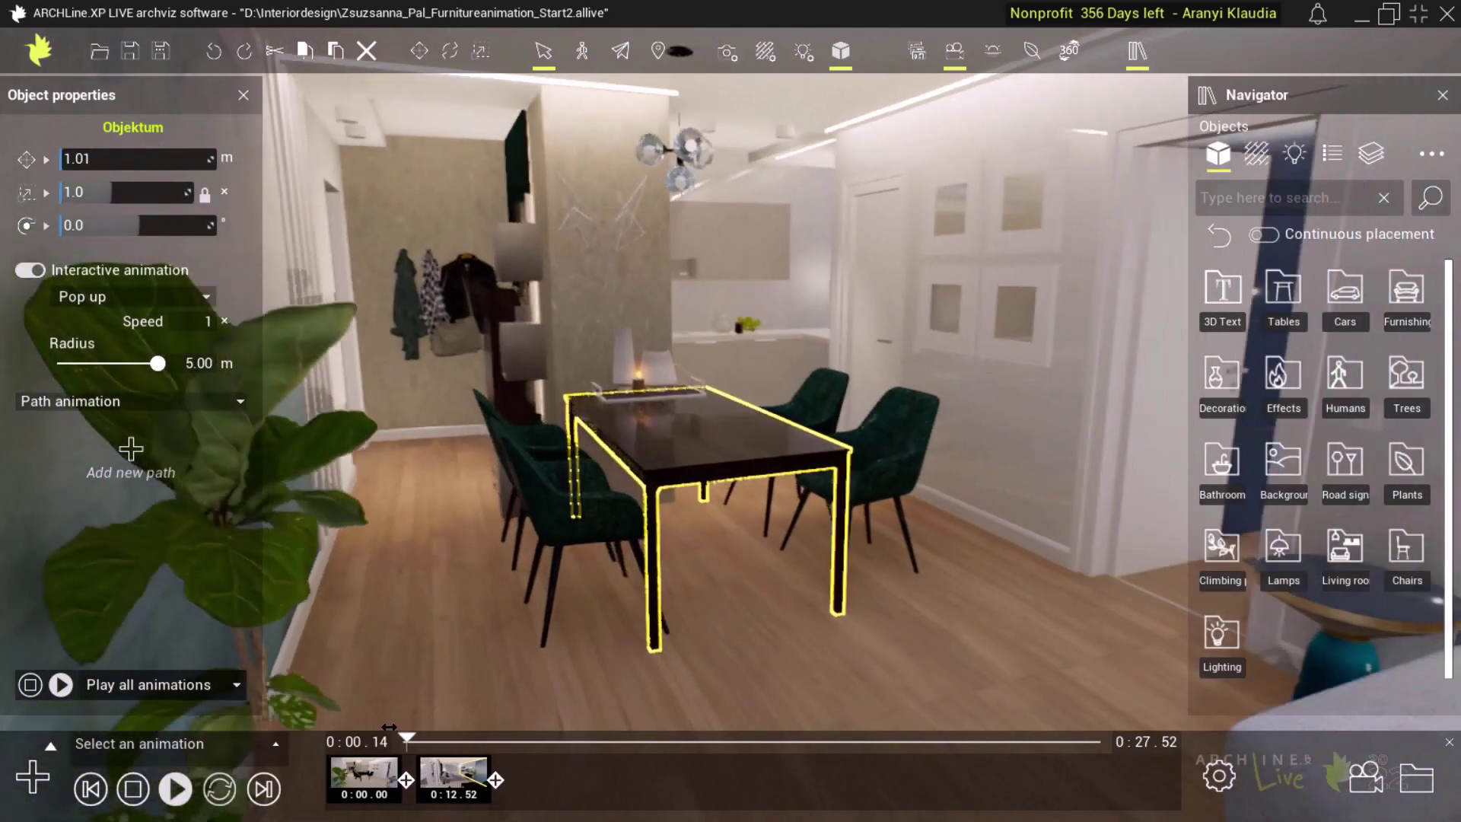
pyautogui.click(175, 788)
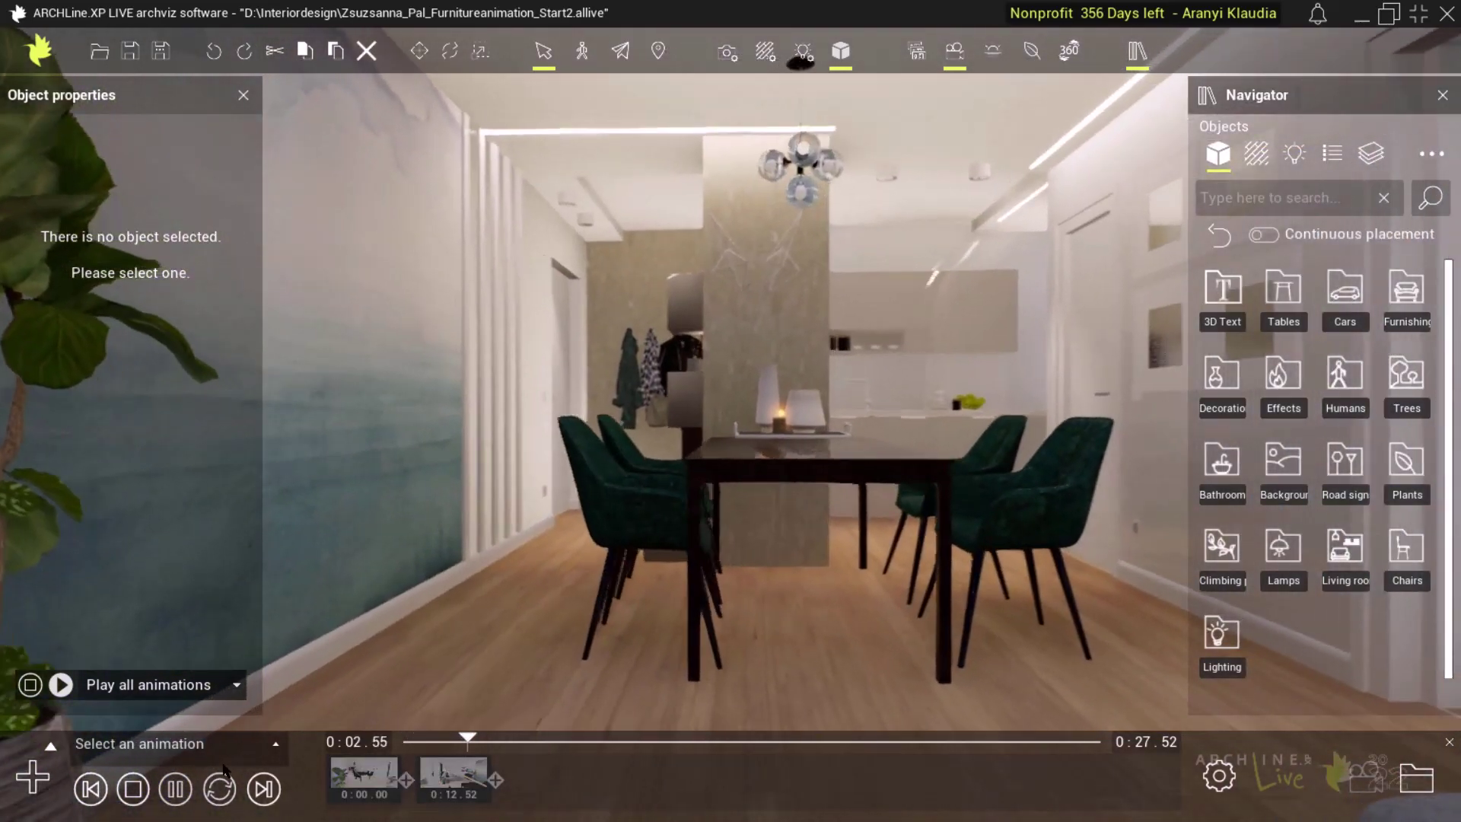
pyautogui.click(175, 788)
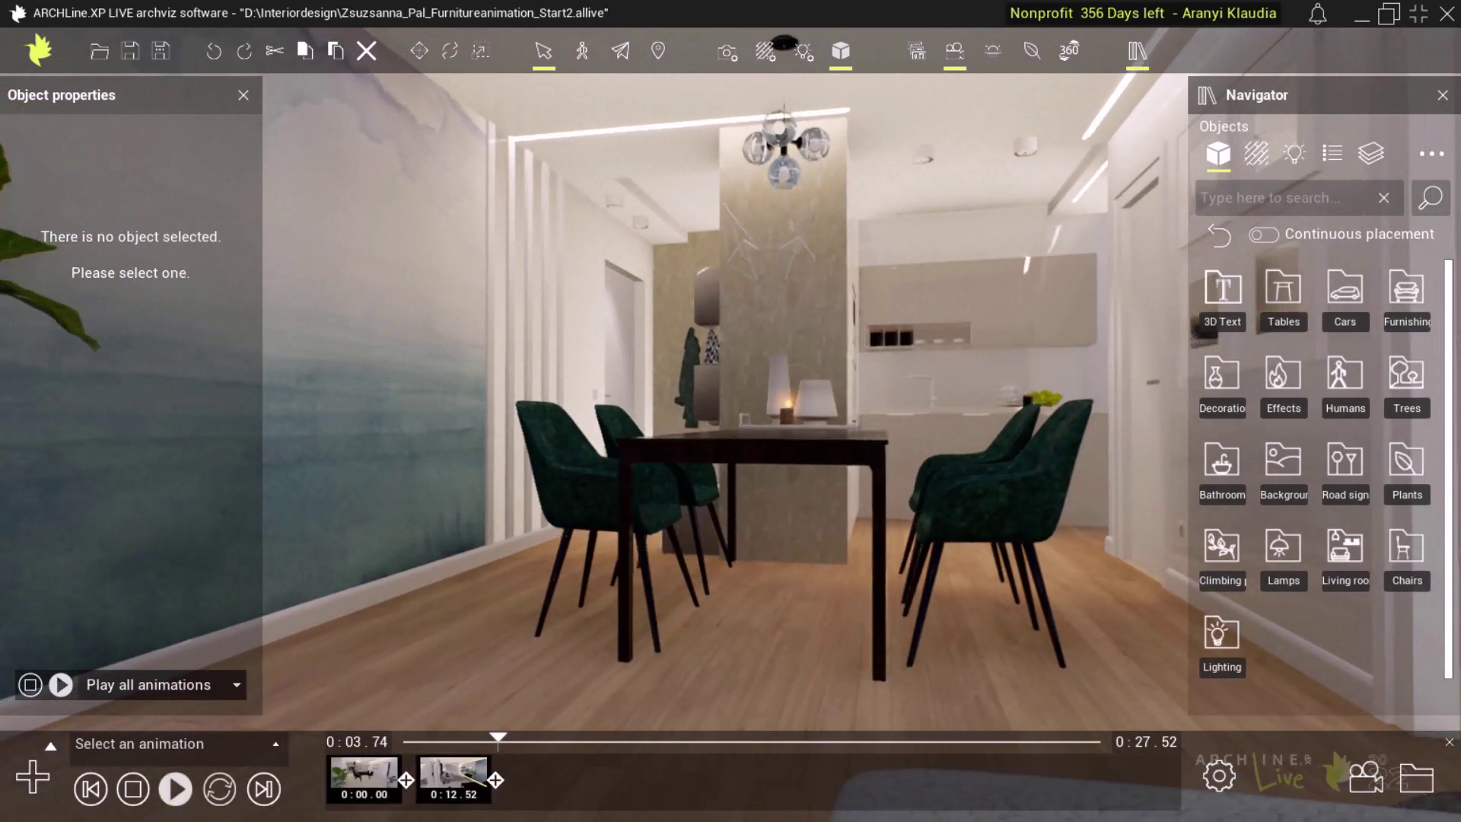
# Set the dining table's interactive animation radius to 2.5 m and play the timeline from the start to check it.
pyautogui.click(749, 441)
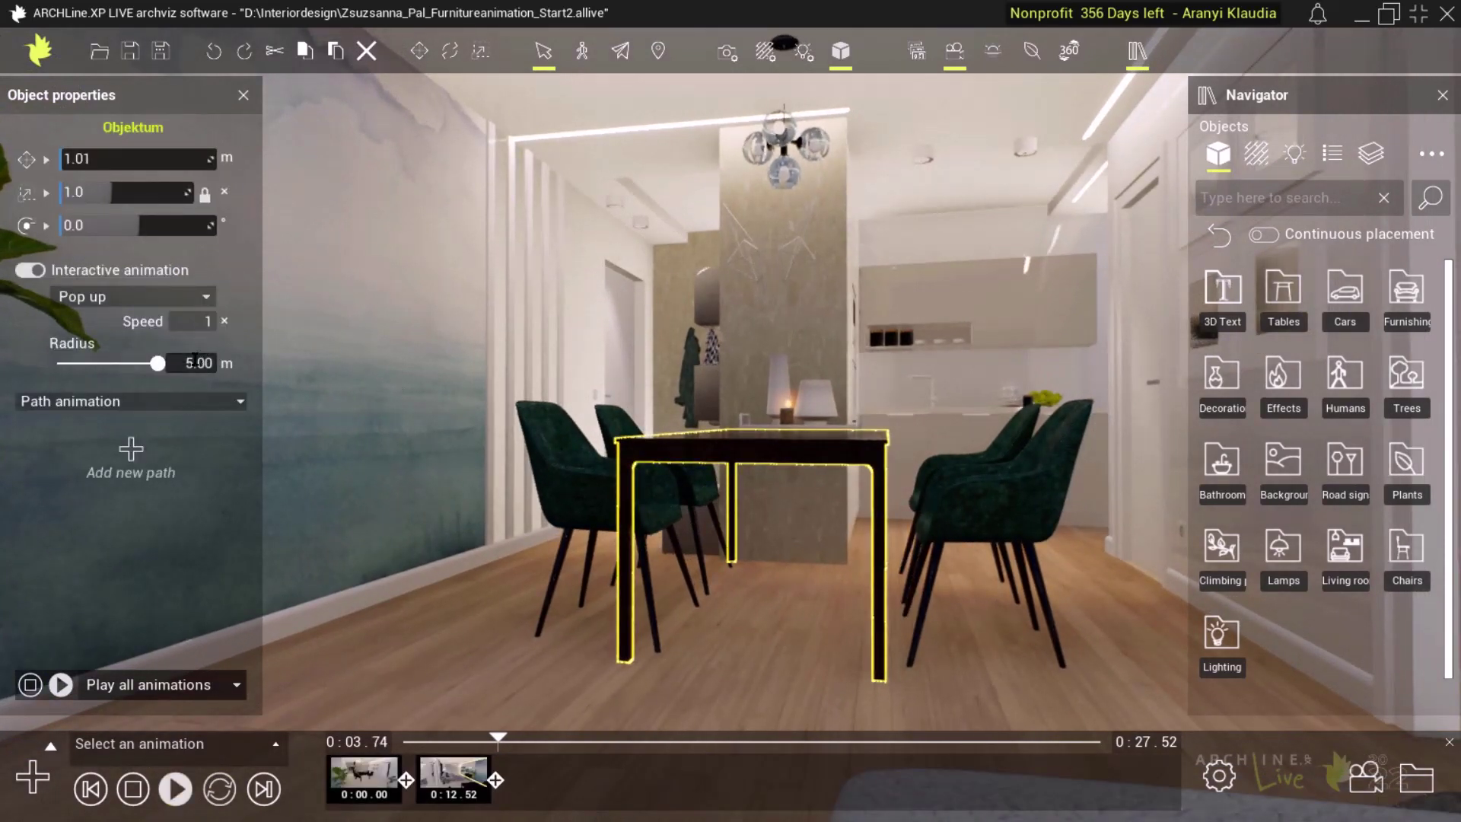
pyautogui.doubleClick(194, 361)
pyautogui.write('2.5')
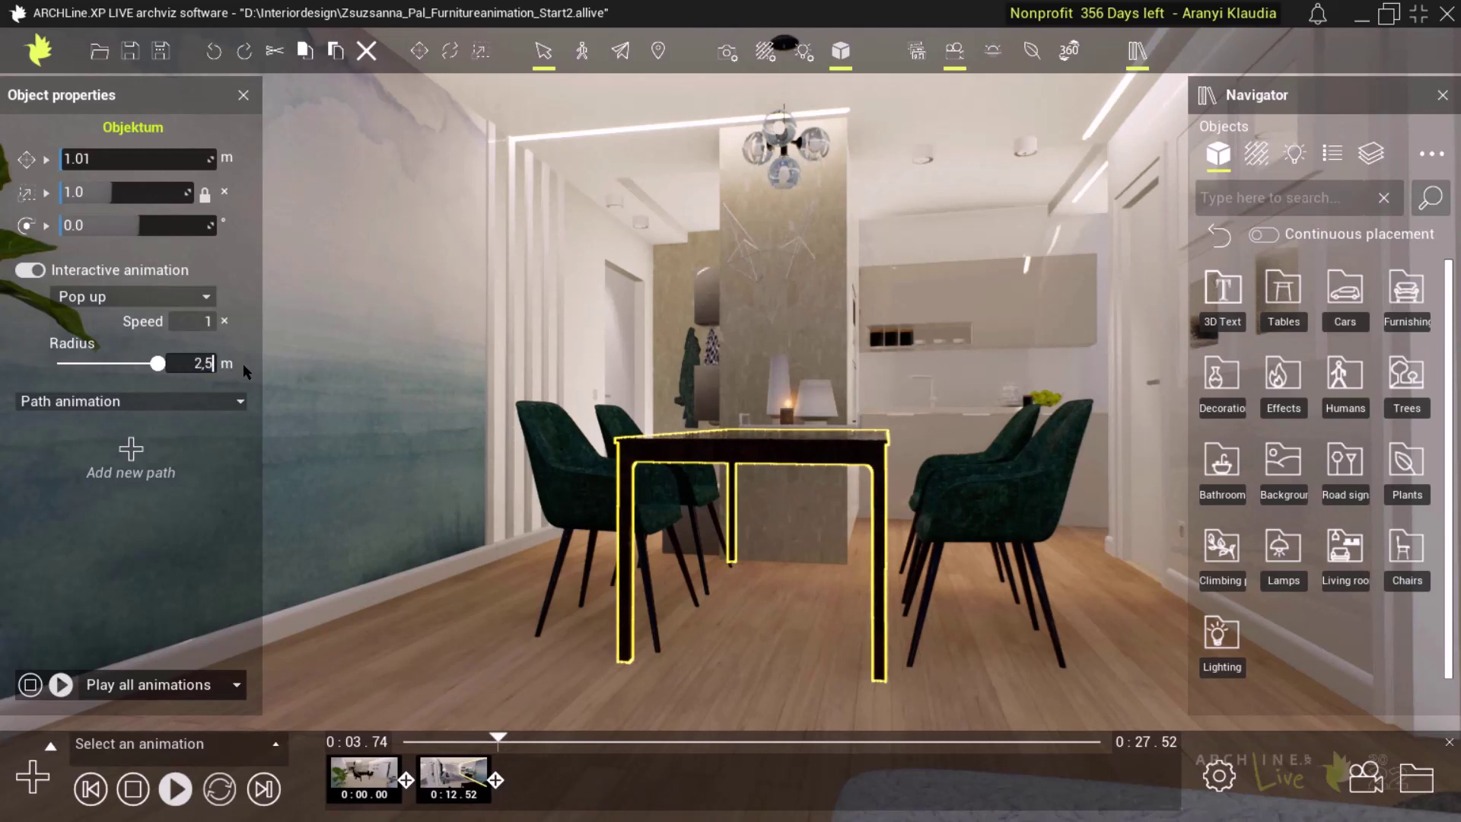
pyautogui.press('Return')
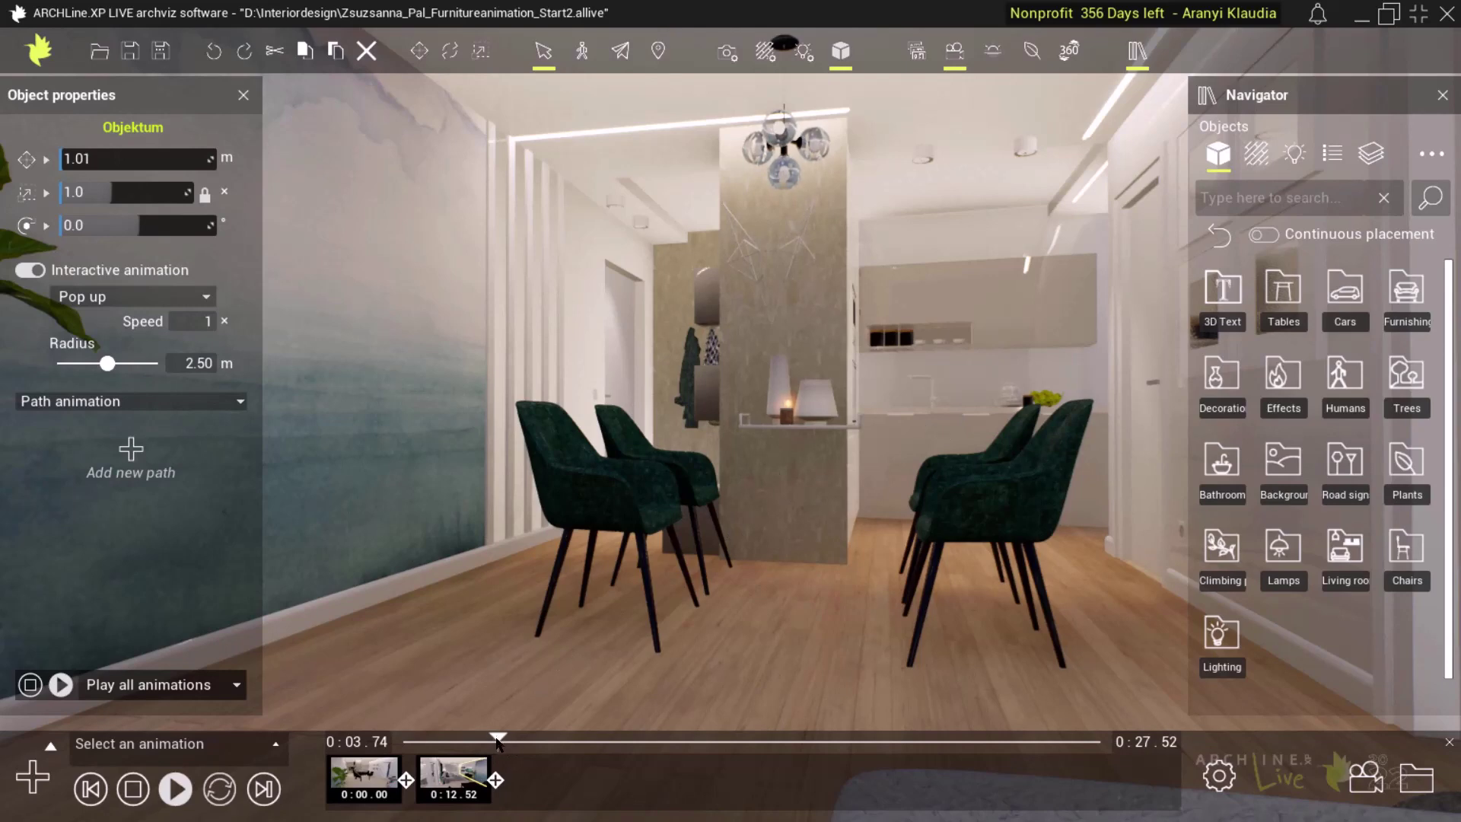
pyautogui.moveTo(497, 742); pyautogui.dragTo(403, 737)
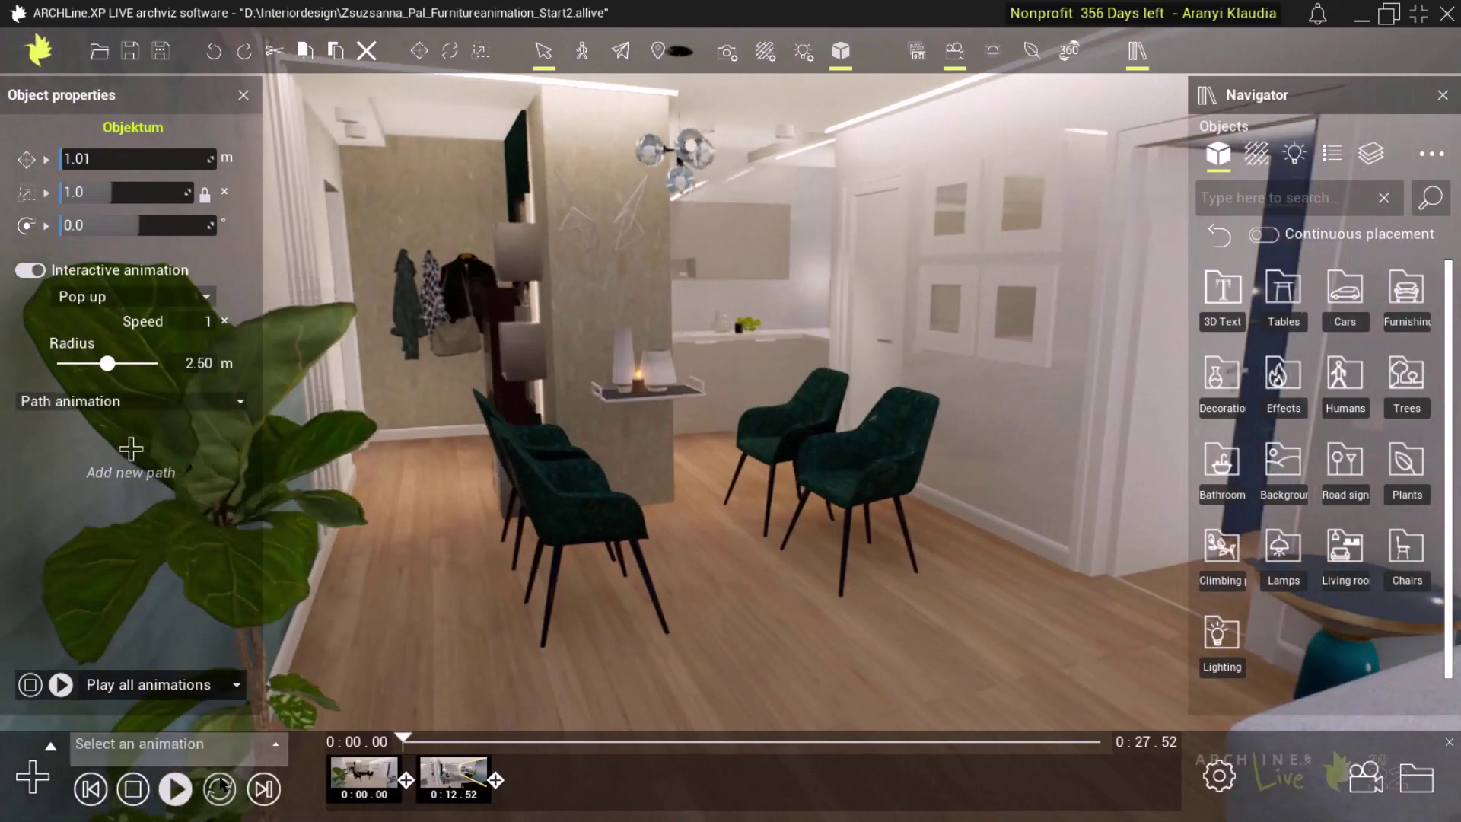
pyautogui.click(183, 791)
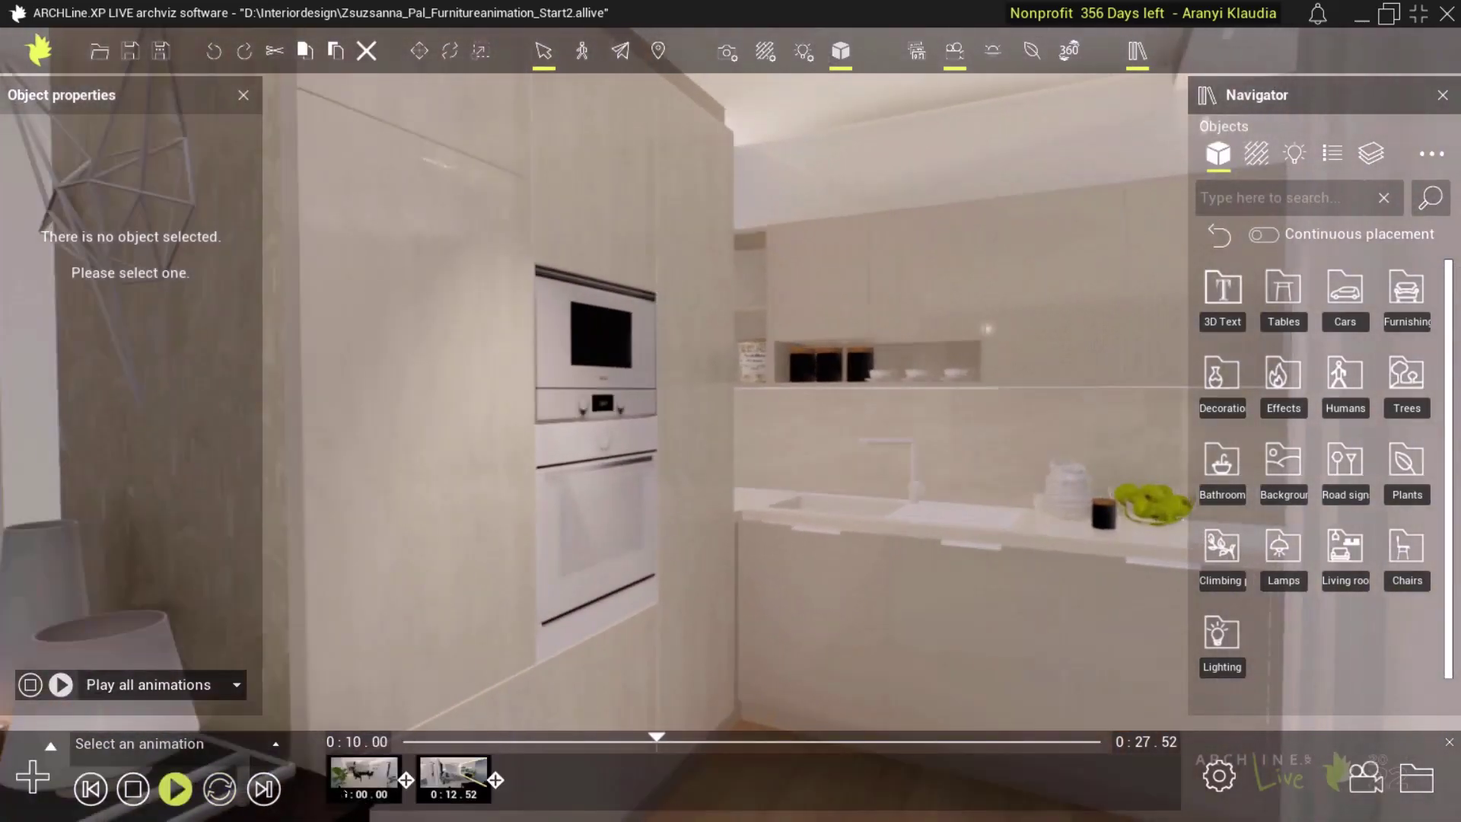
pyautogui.click(175, 789)
# Move the timeline back to about 8.4 seconds and set the dining table's animation radius to 3.5 m.
pyautogui.click(656, 738)
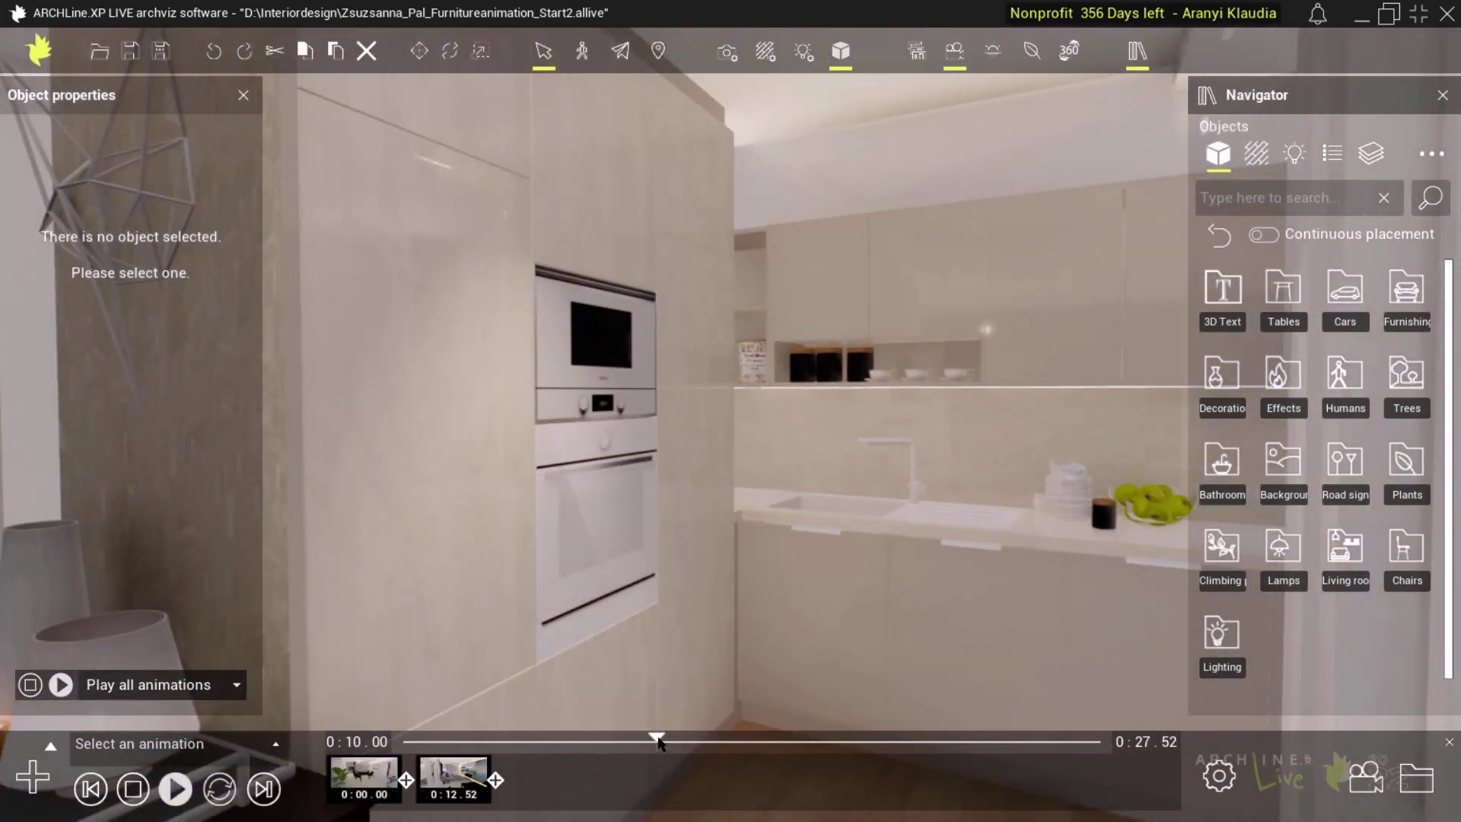
pyautogui.moveTo(641, 738); pyautogui.dragTo(614, 738)
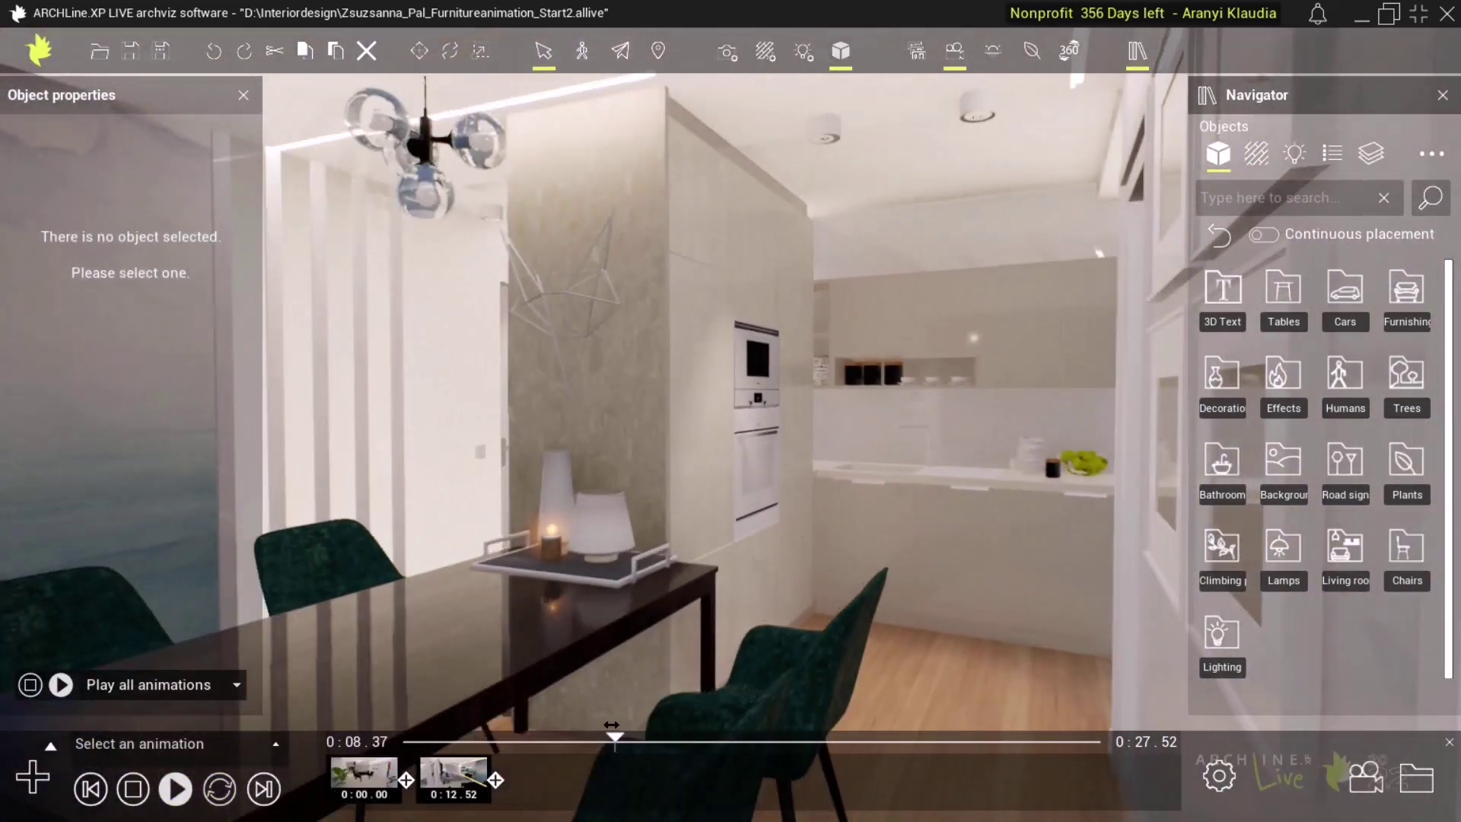
pyautogui.click(515, 636)
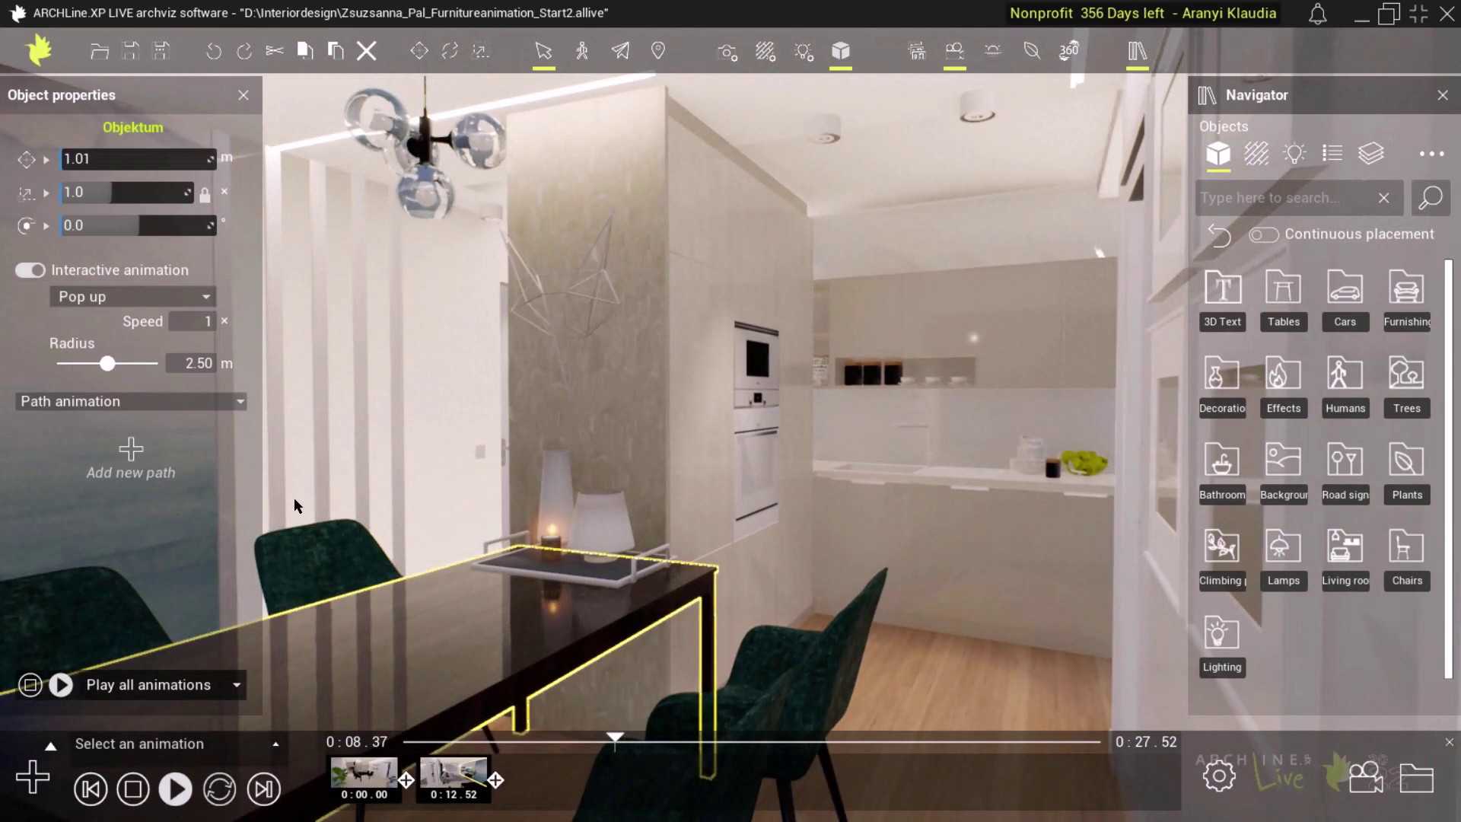
pyautogui.click(194, 363)
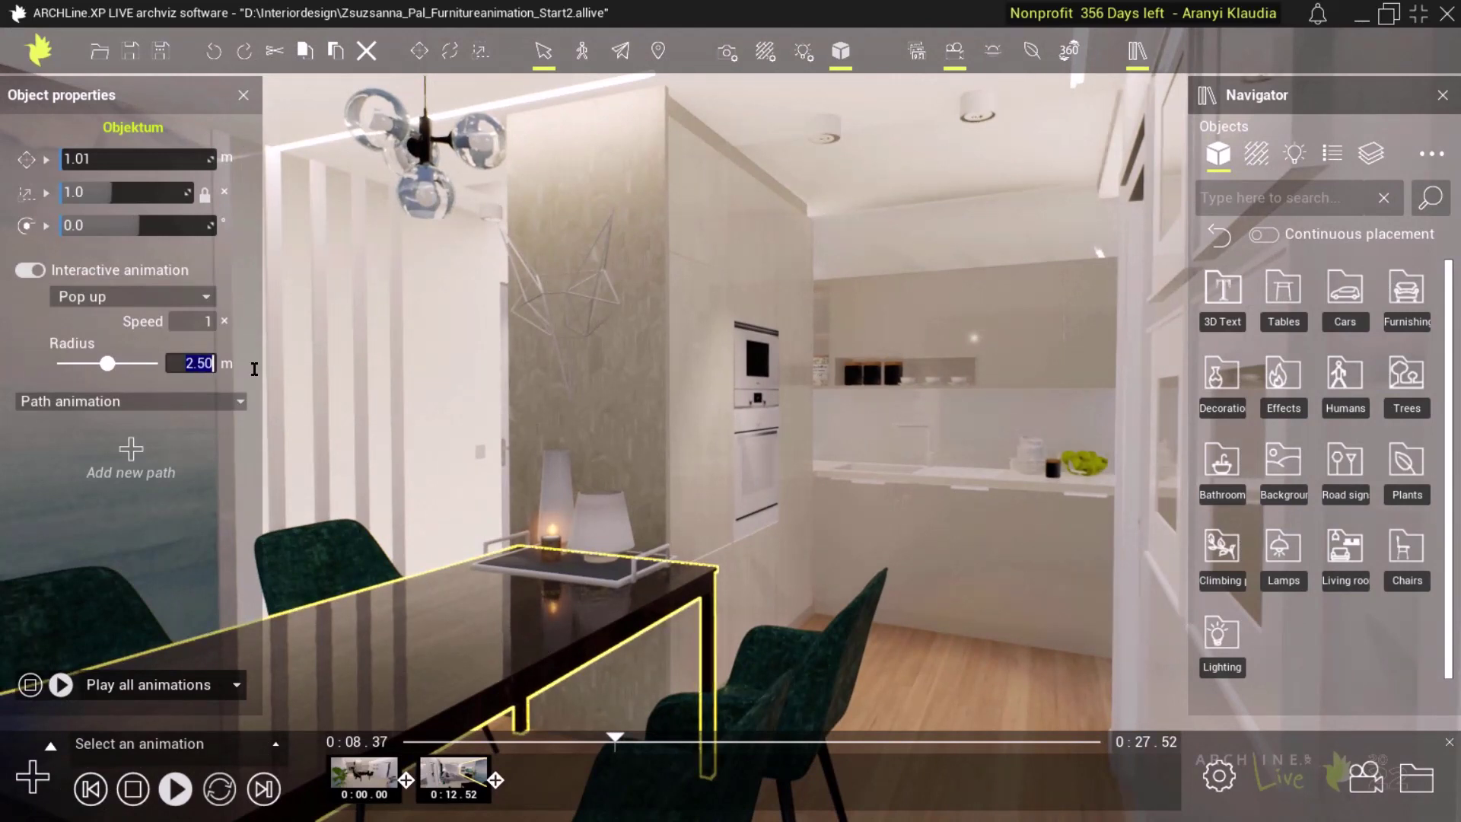
pyautogui.write('3.5')
pyautogui.press('Return')
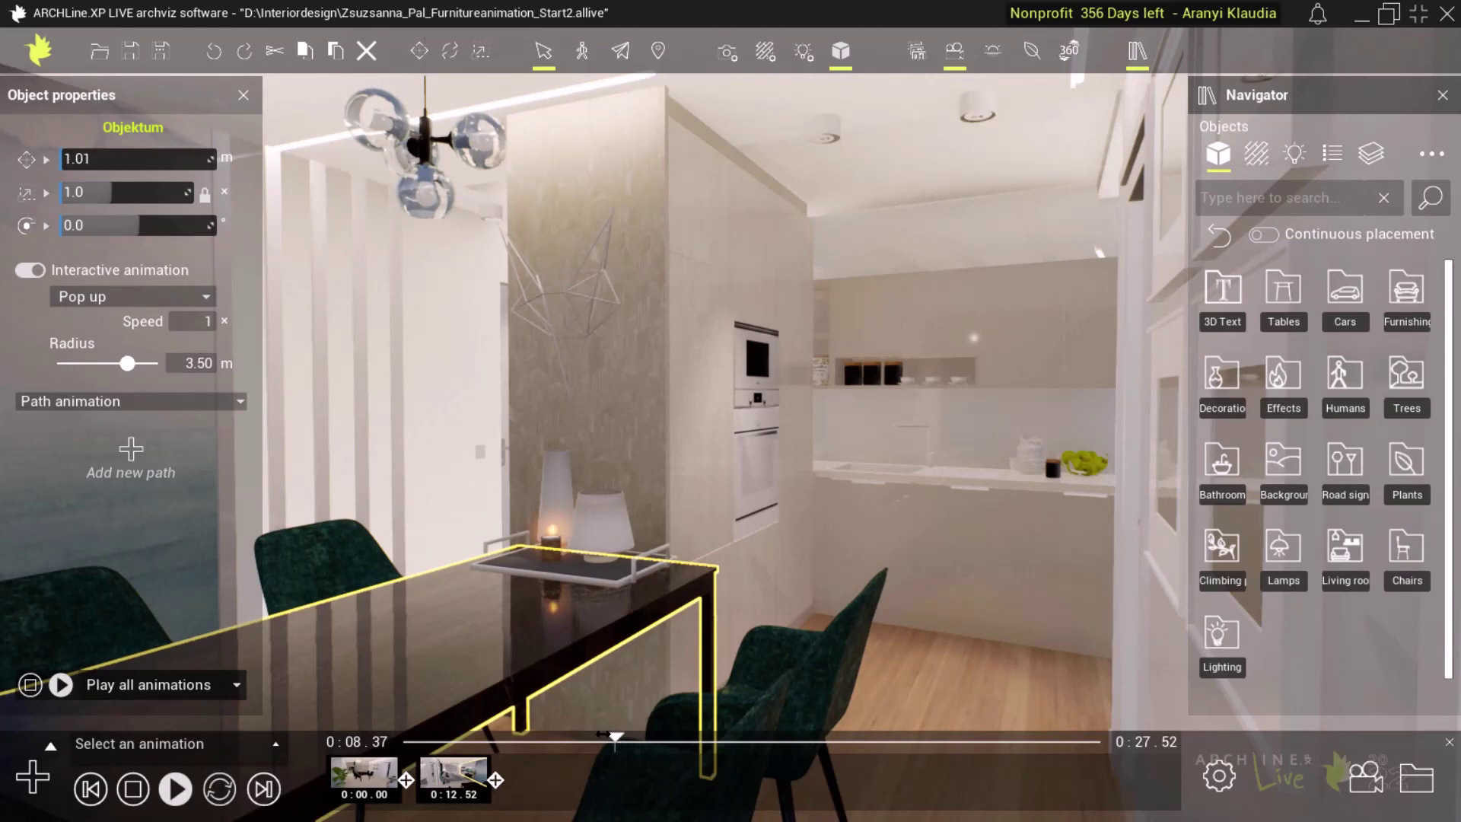
# Enable Pop up & twist interactive animation on both chairs right of the table, radius 3 m for the nearer and 3.6 m for the farther.
pyautogui.moveTo(603, 735); pyautogui.dragTo(569, 734)
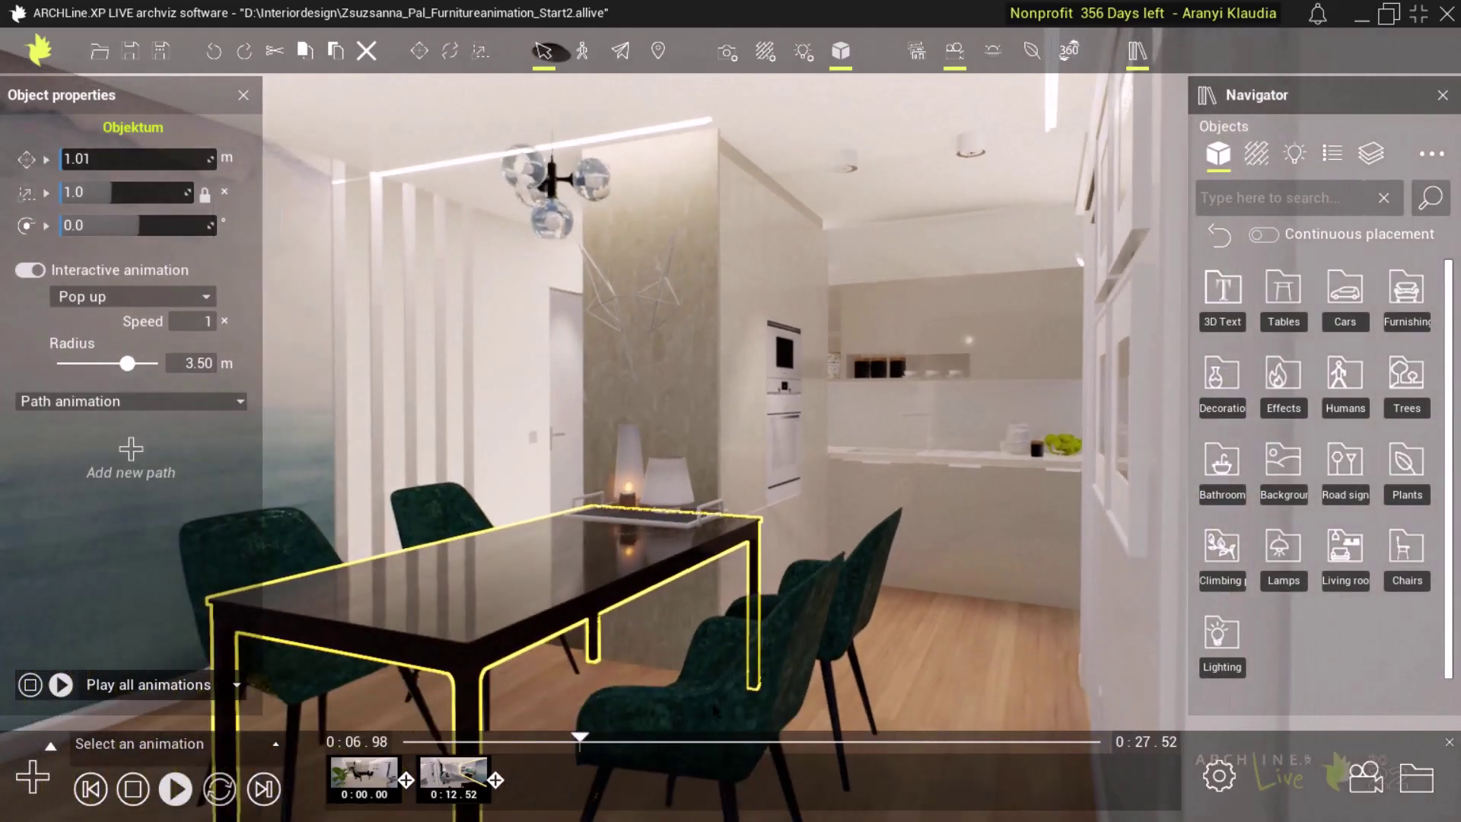
pyautogui.click(721, 705)
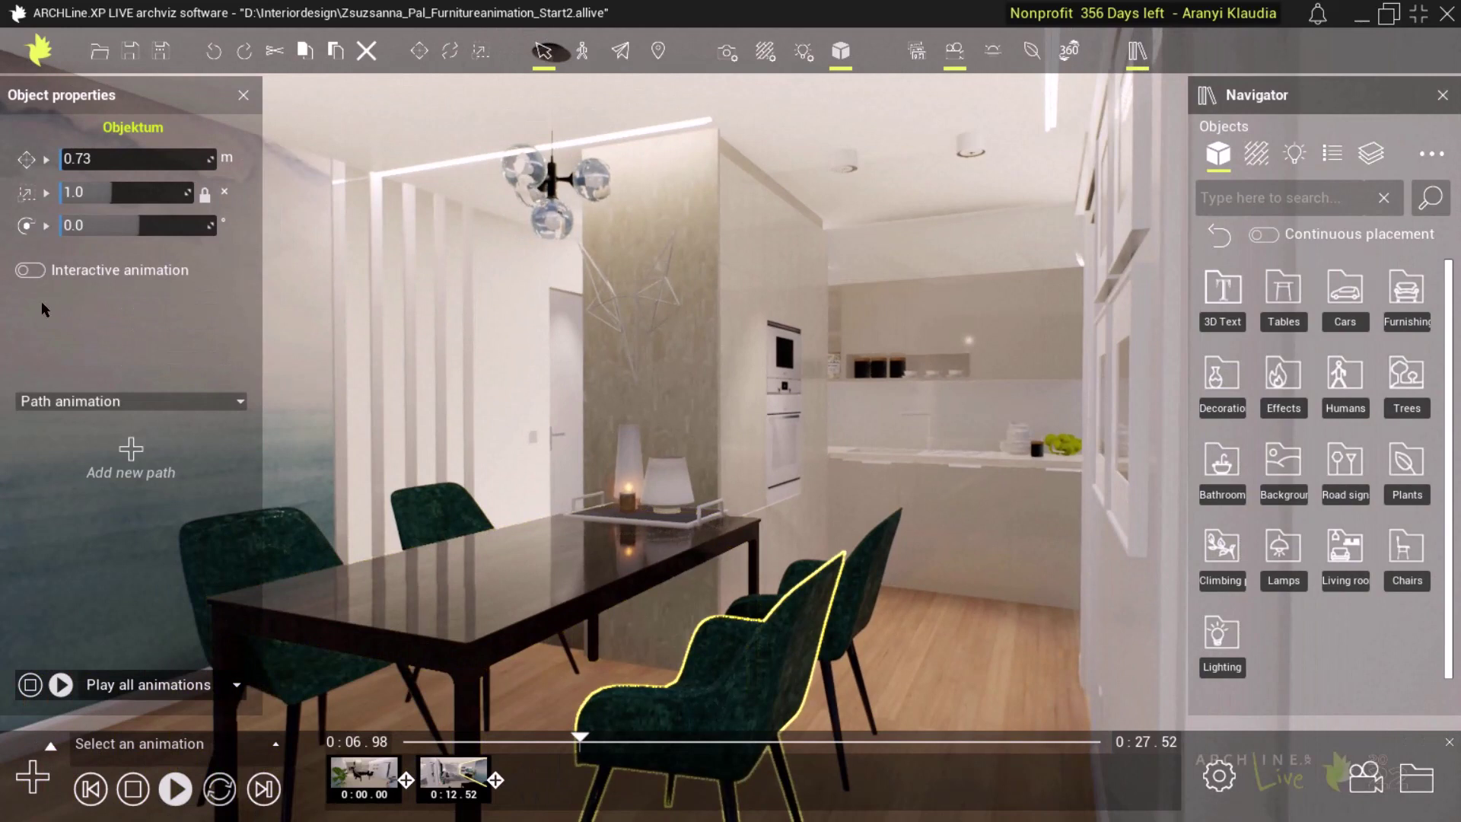
pyautogui.click(31, 270)
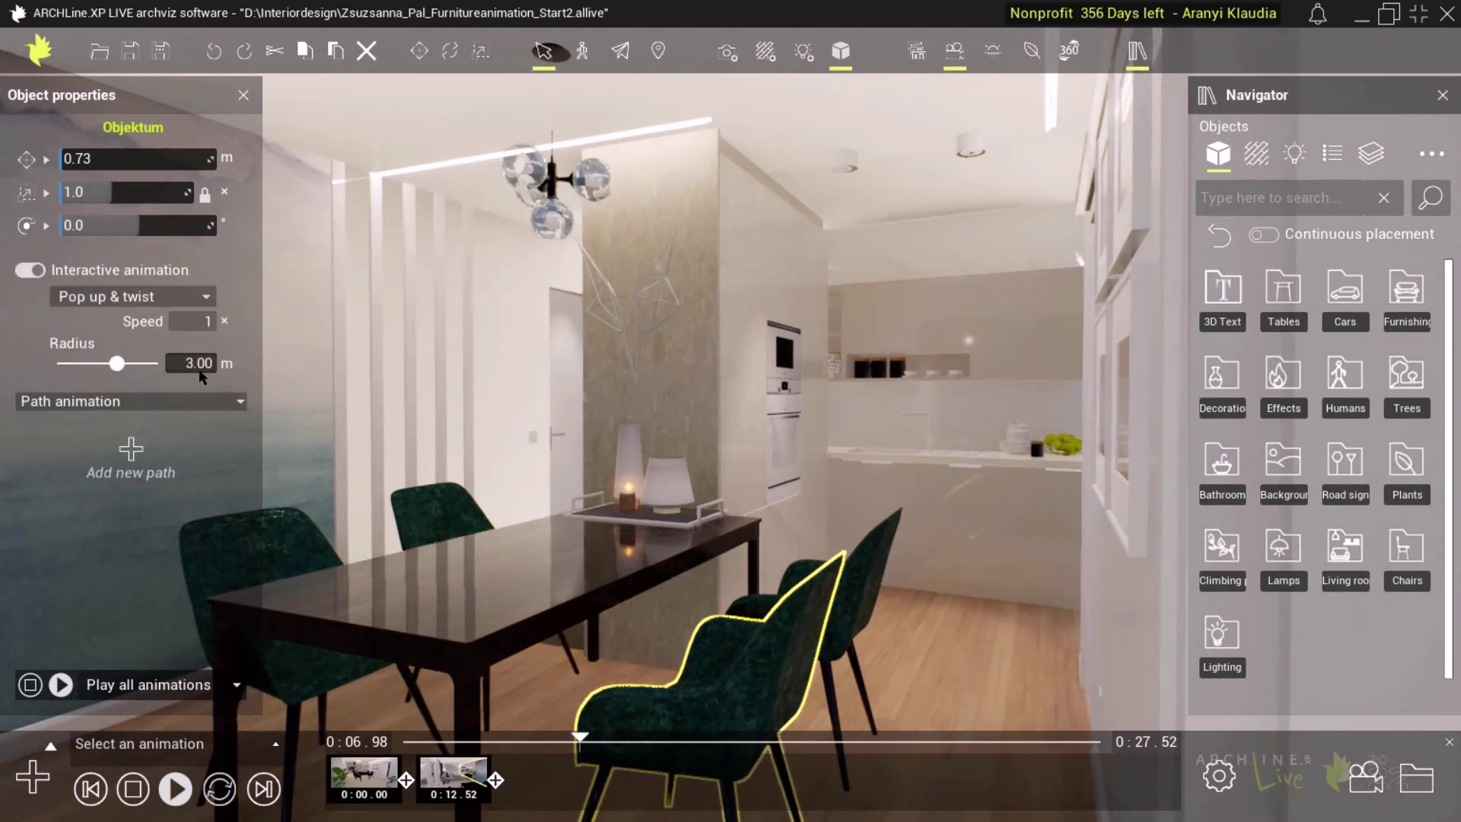
pyautogui.click(869, 595)
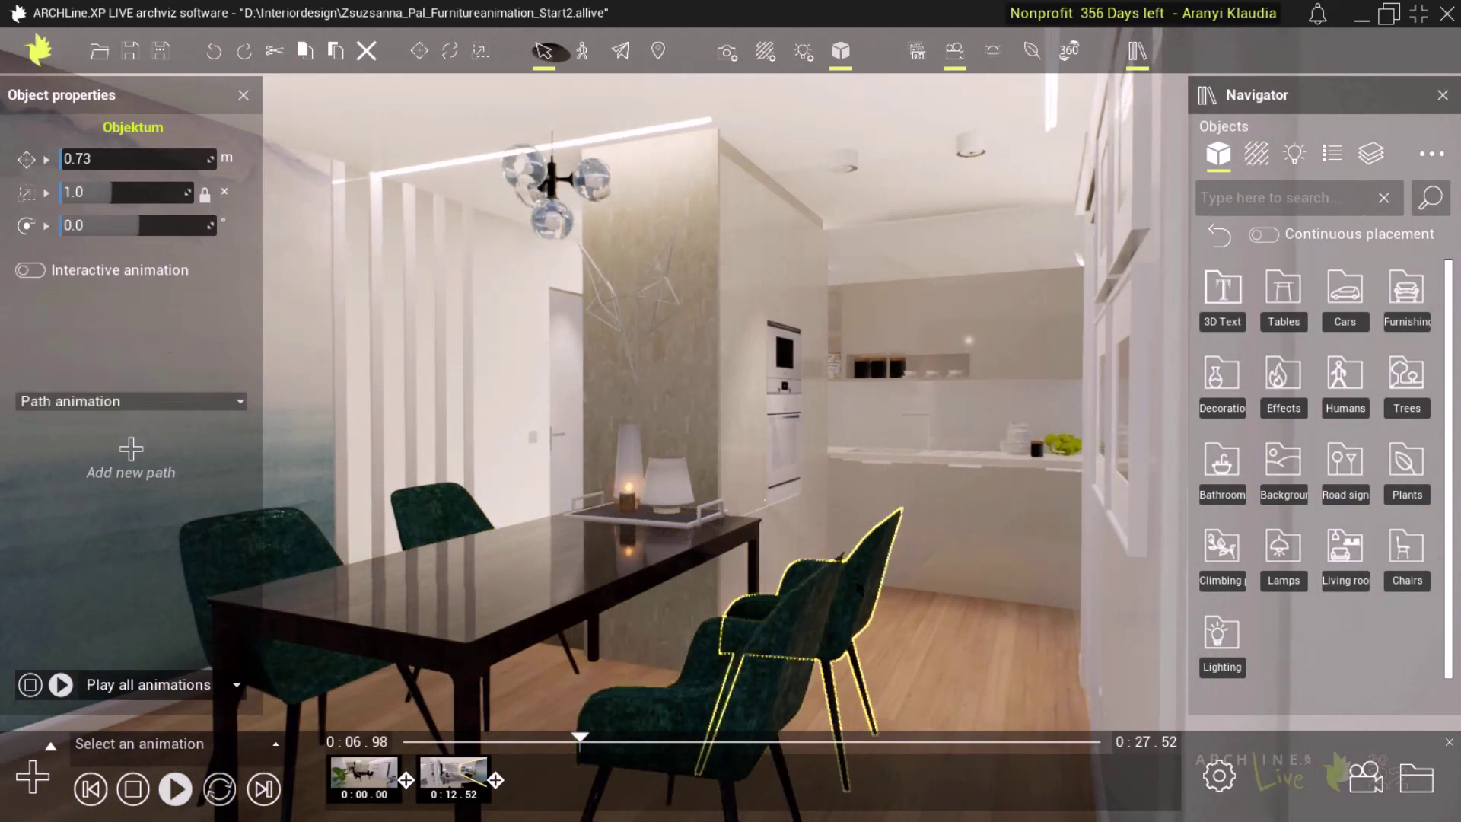
pyautogui.click(31, 270)
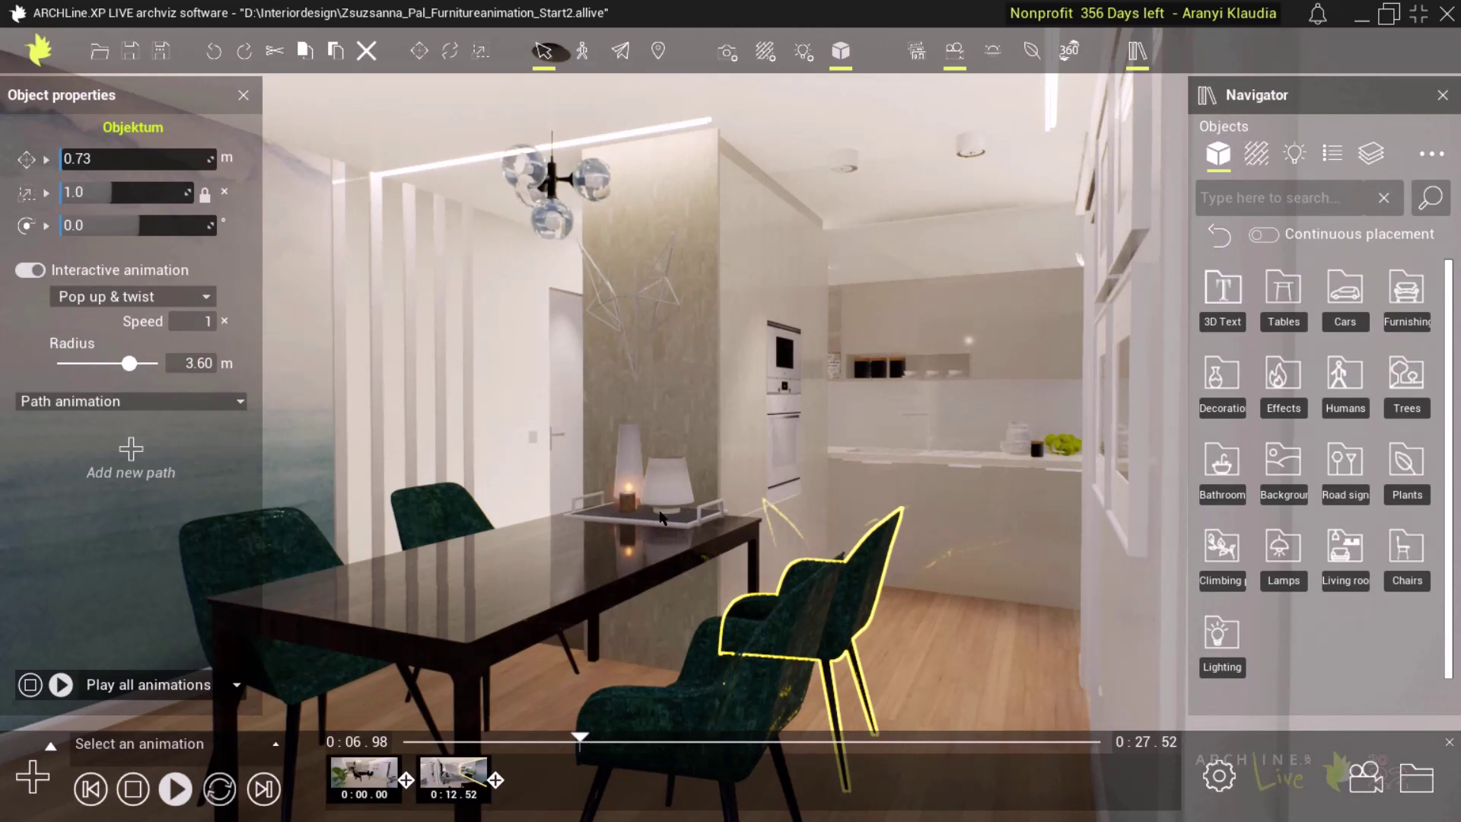
# Enable interactive animation on the tray on the table with the Drop type and a 3.8 m radius.
pyautogui.click(661, 518)
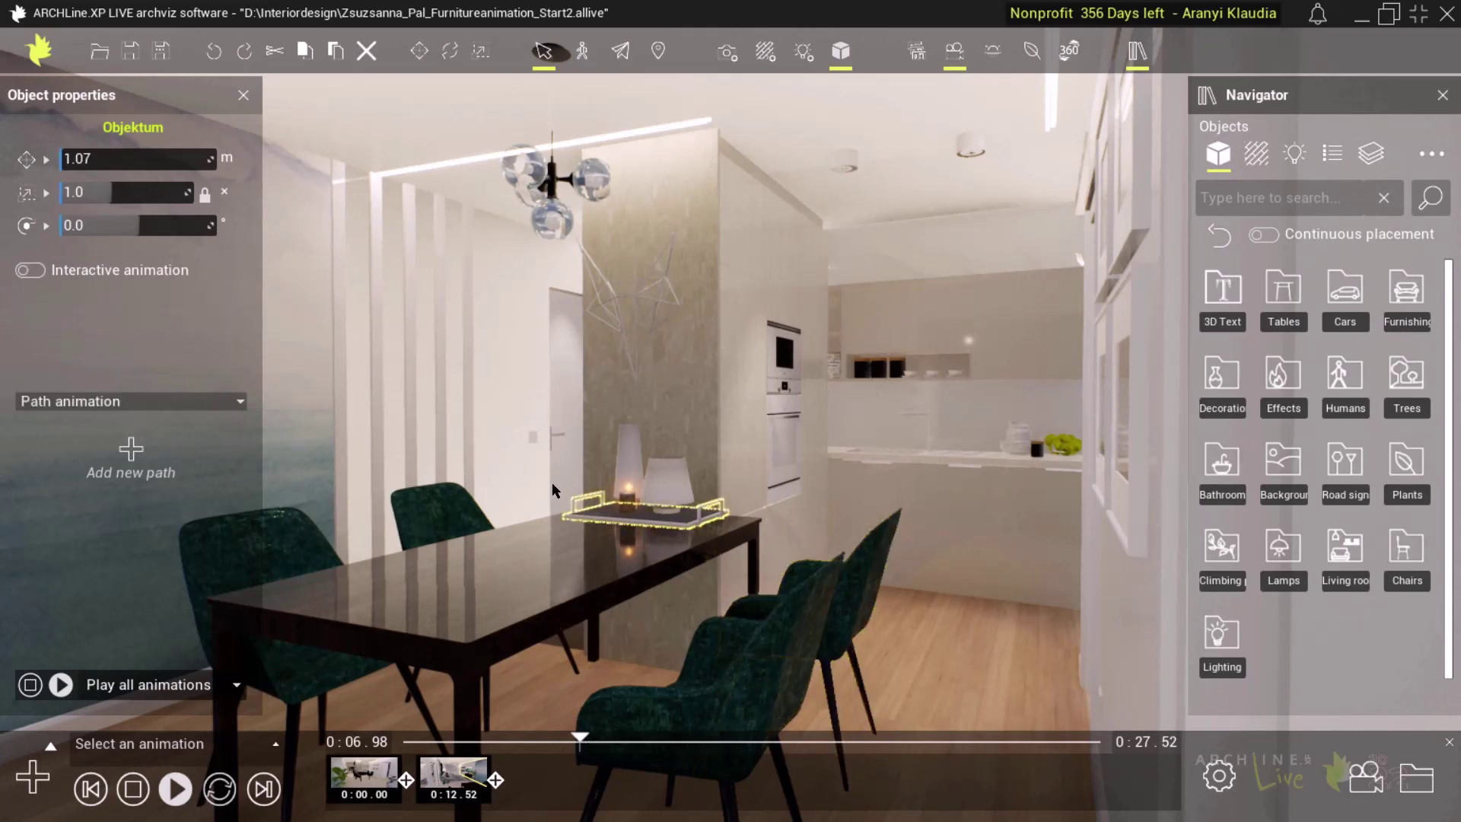
pyautogui.click(34, 270)
pyautogui.click(199, 363)
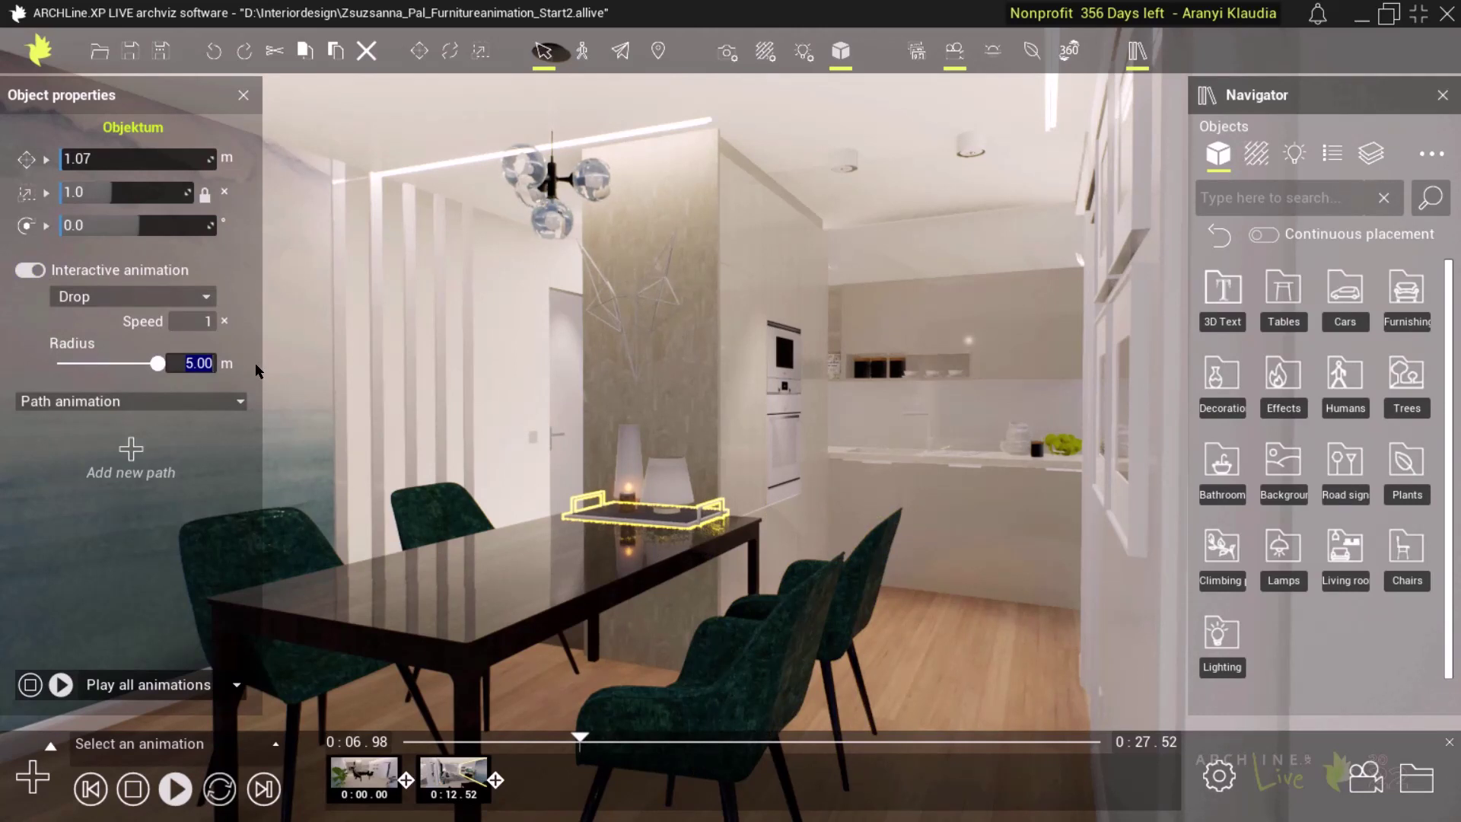
pyautogui.write('3,80')
pyautogui.press('Return')
pyautogui.click(95, 298)
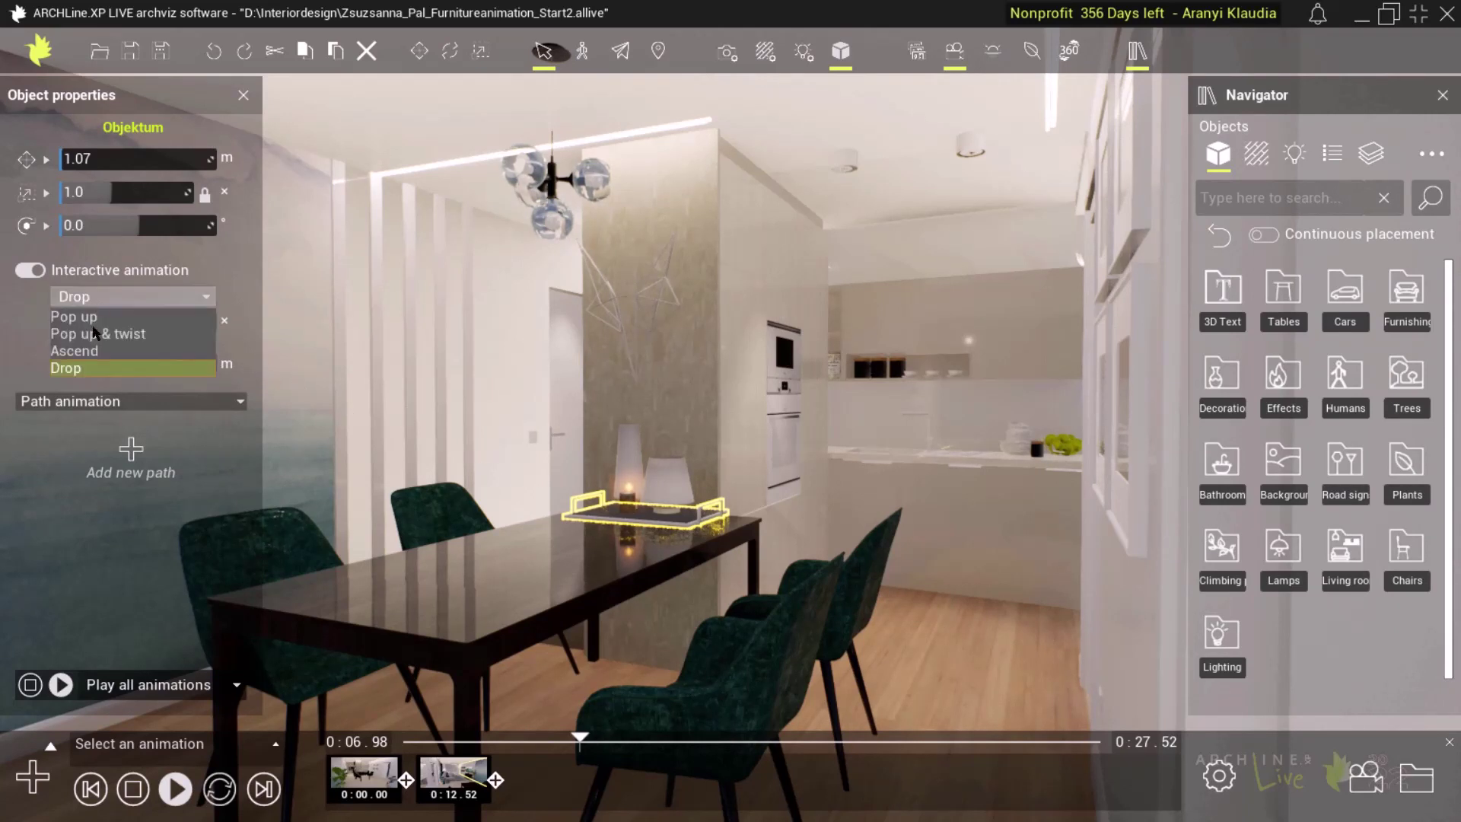
pyautogui.click(88, 366)
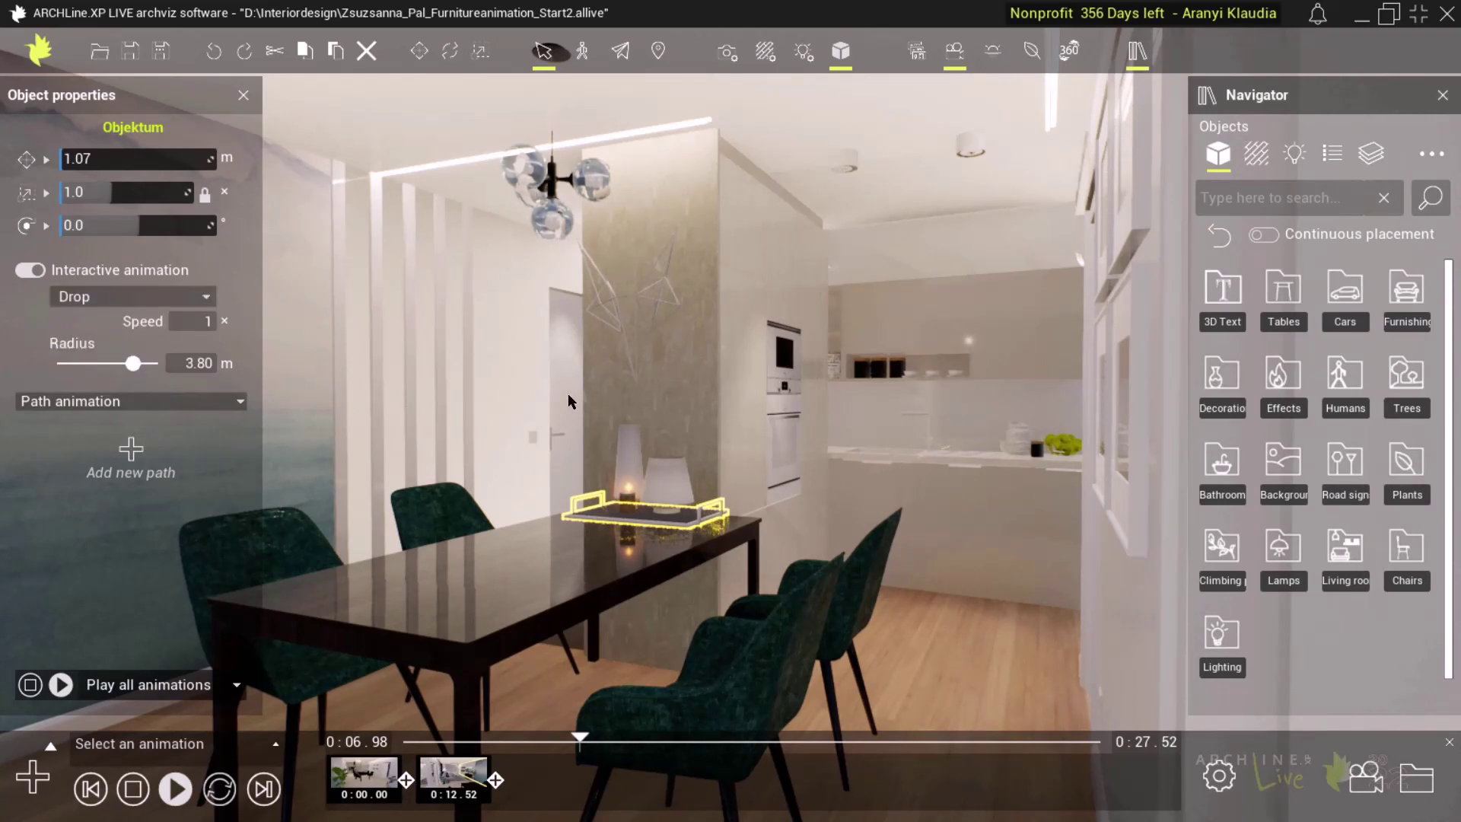
# Enable interactive animation on the pendant lamp above the table with the Ascend type and a 3.05 m radius.
pyautogui.click(556, 226)
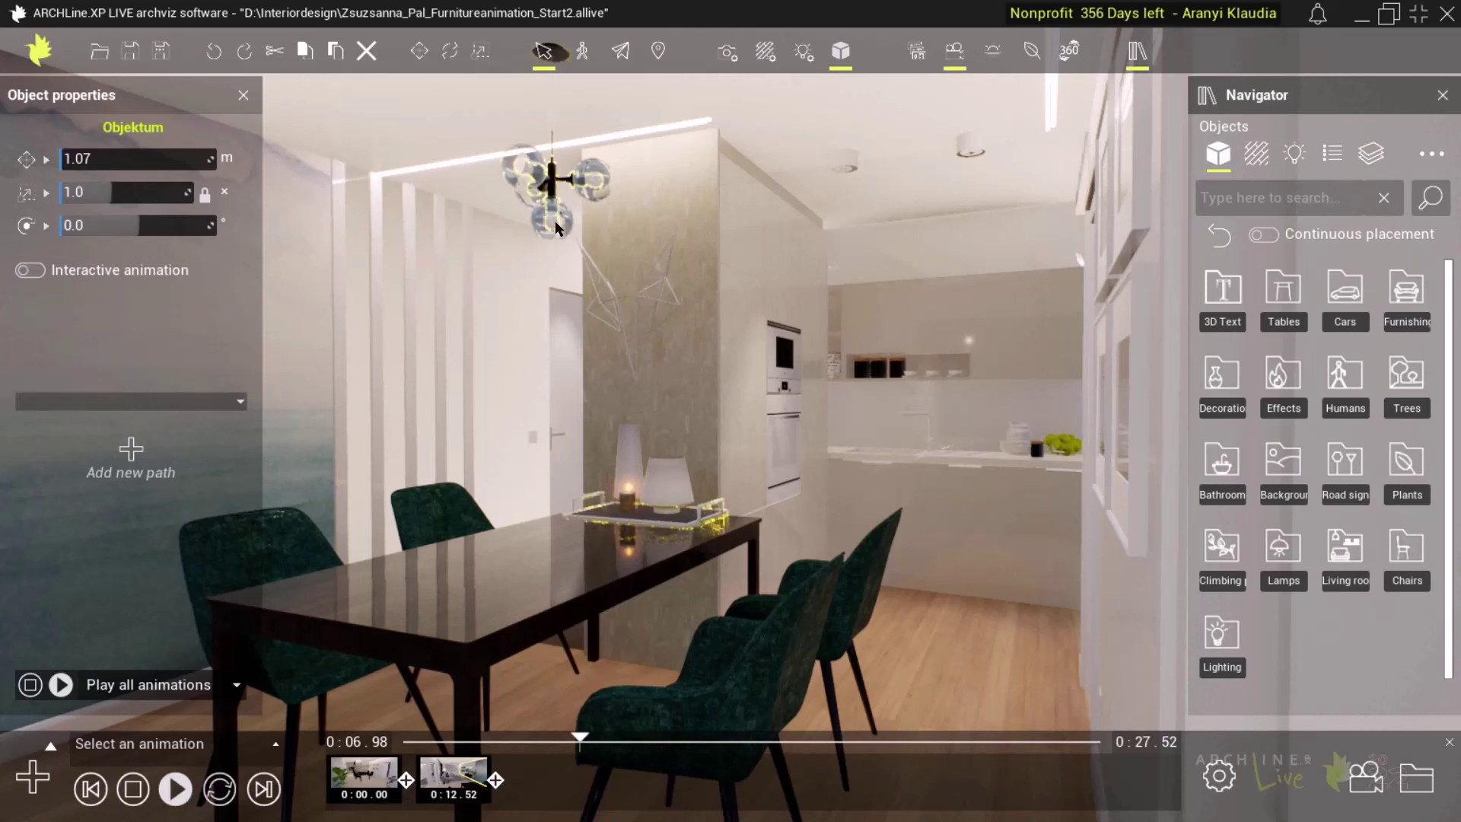
pyautogui.click(34, 270)
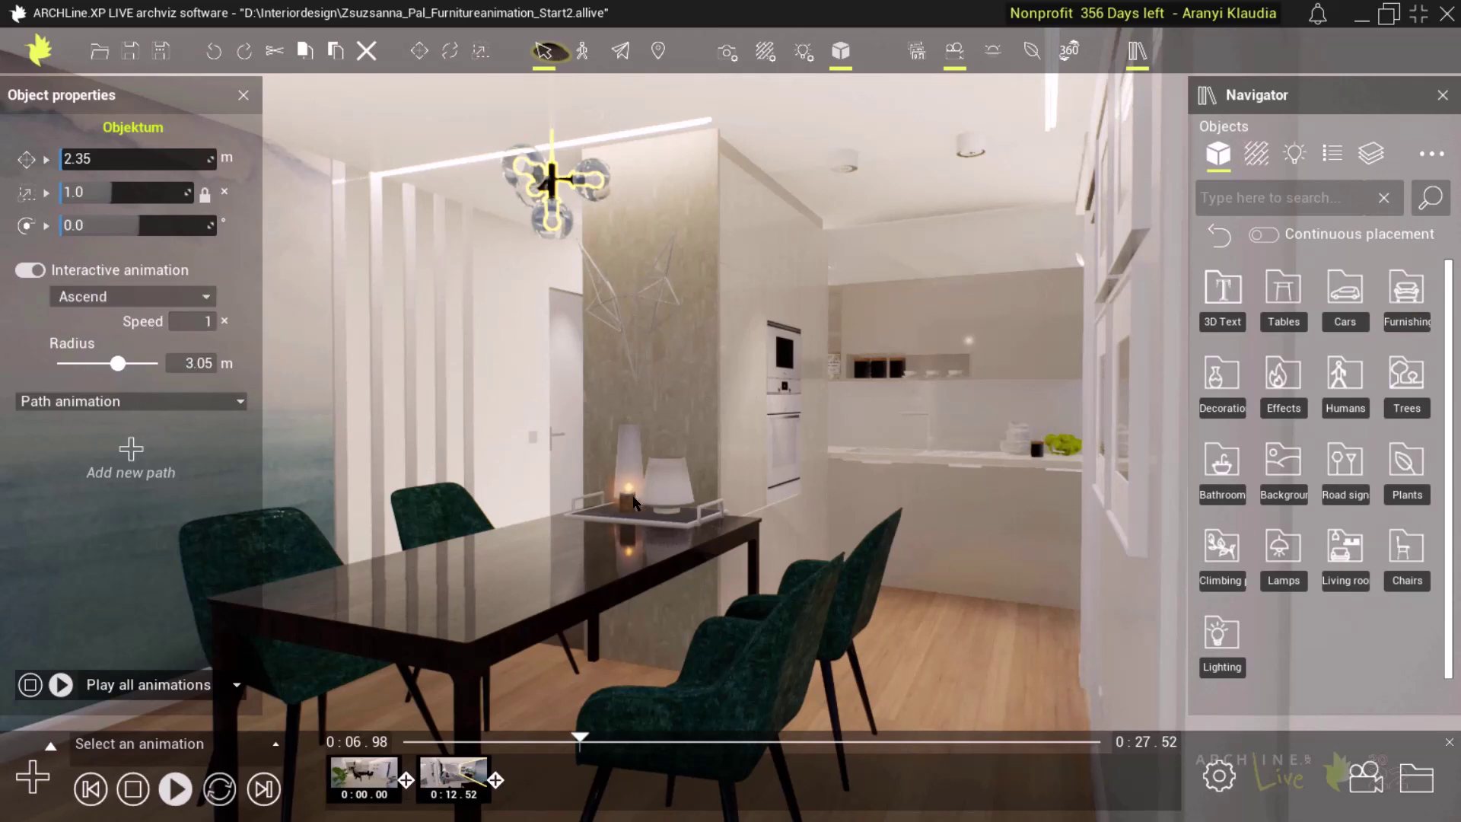
# Enable Pop up interactive animation with a 3.6 m radius on the candle, its flame and both lamps on the tray together.
pyautogui.scroll(3, 634, 503)
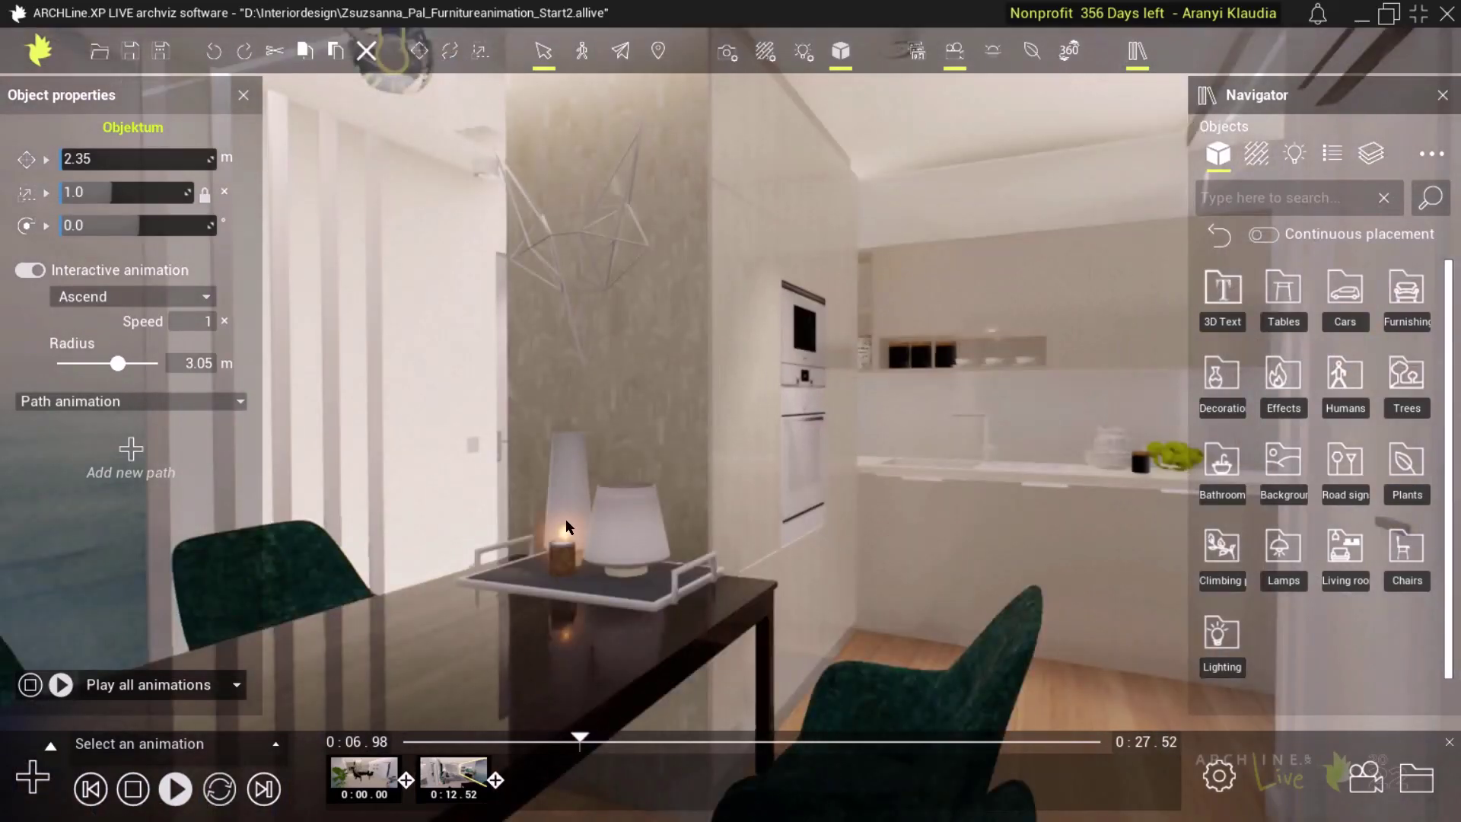
pyautogui.click(549, 511)
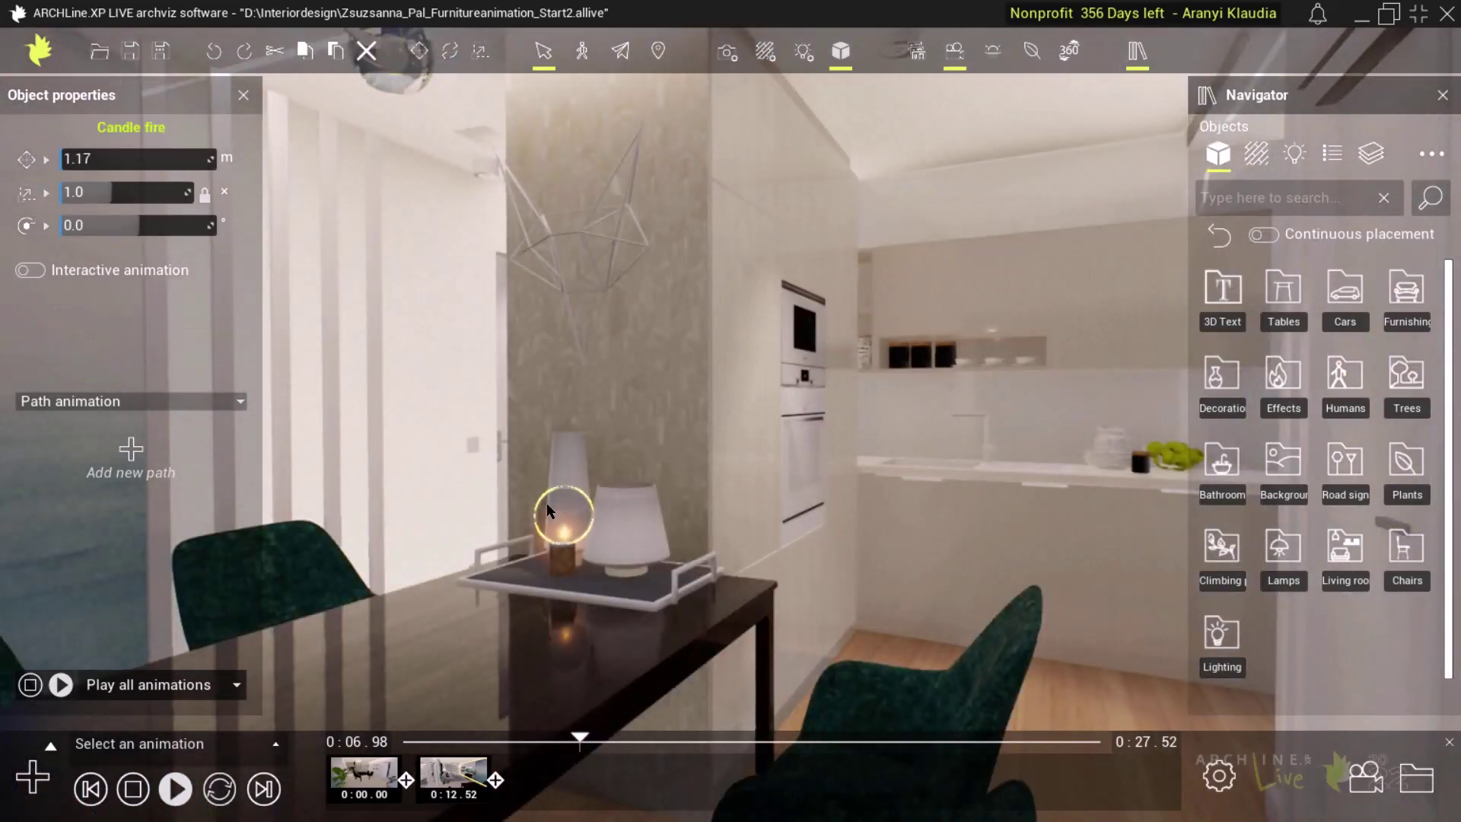
pyautogui.keyDown('shift'); pyautogui.click(571, 563); pyautogui.keyUp('shift')
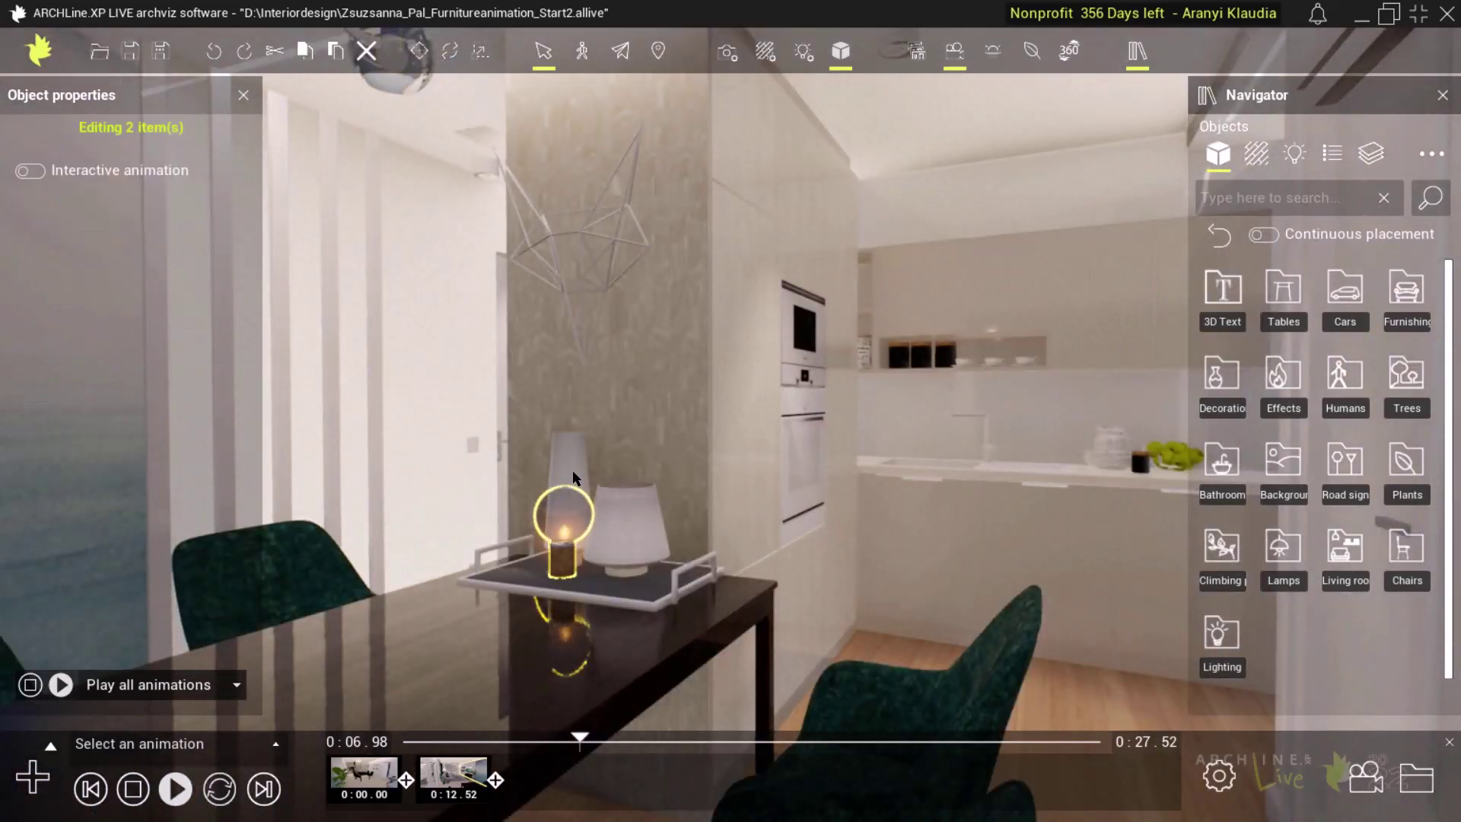
pyautogui.click(40, 172)
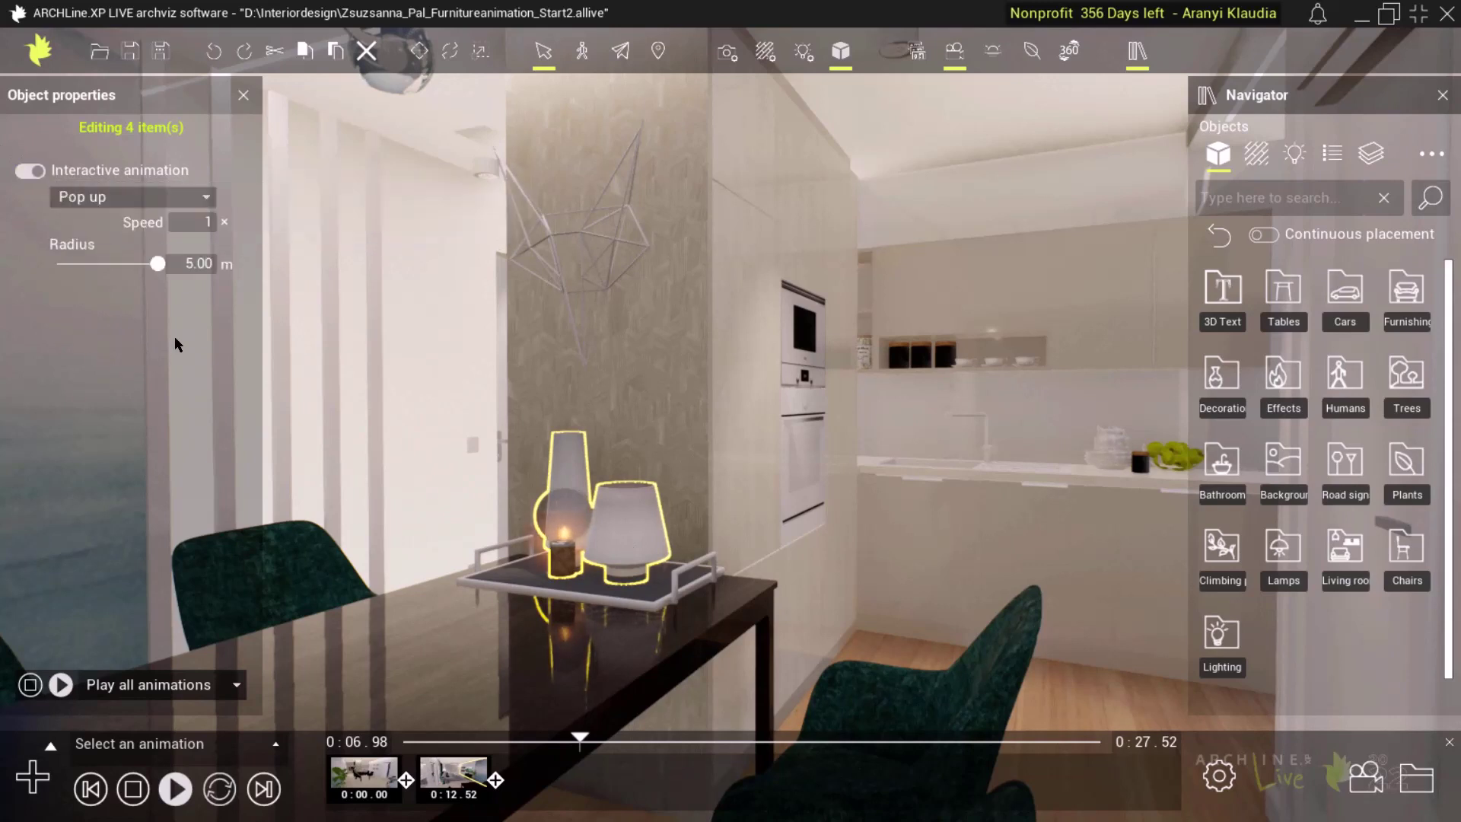
pyautogui.doubleClick(194, 264)
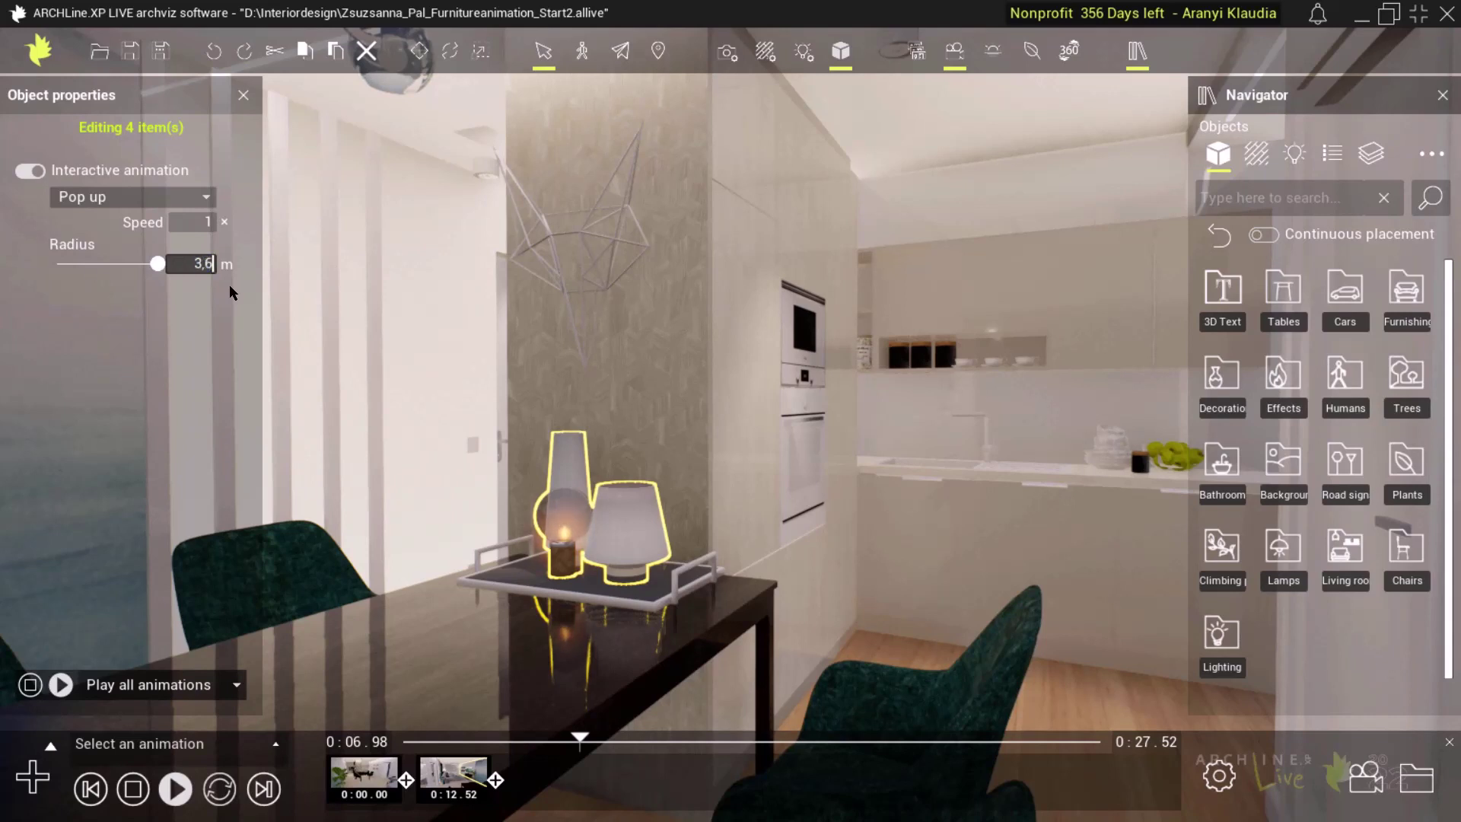
pyautogui.press('Return')
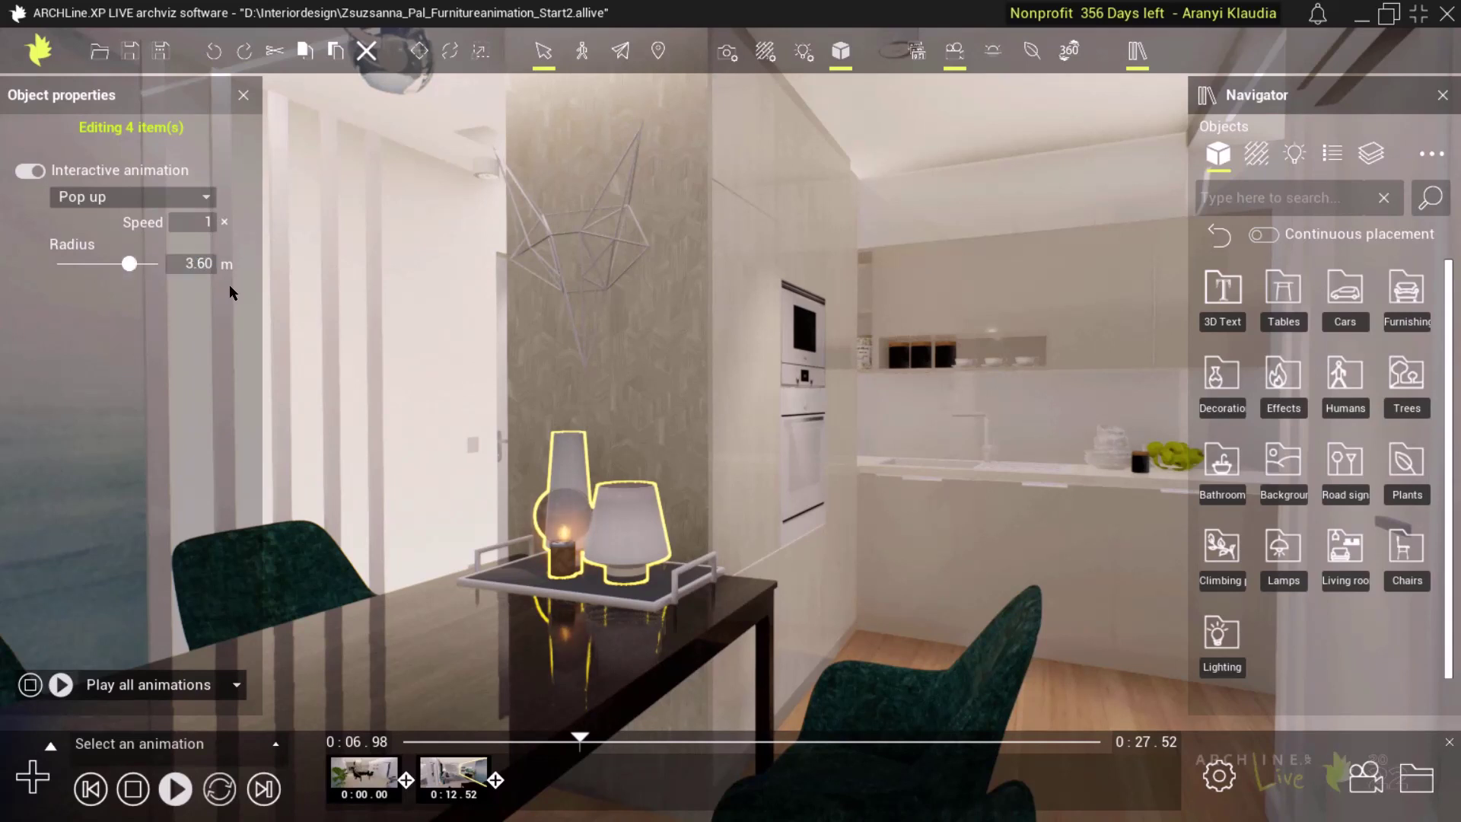
# Enable Pop up interactive animation with a 3.2 m radius on the geometric wire wall decoration and return the timeline to the start.
pyautogui.click(555, 233)
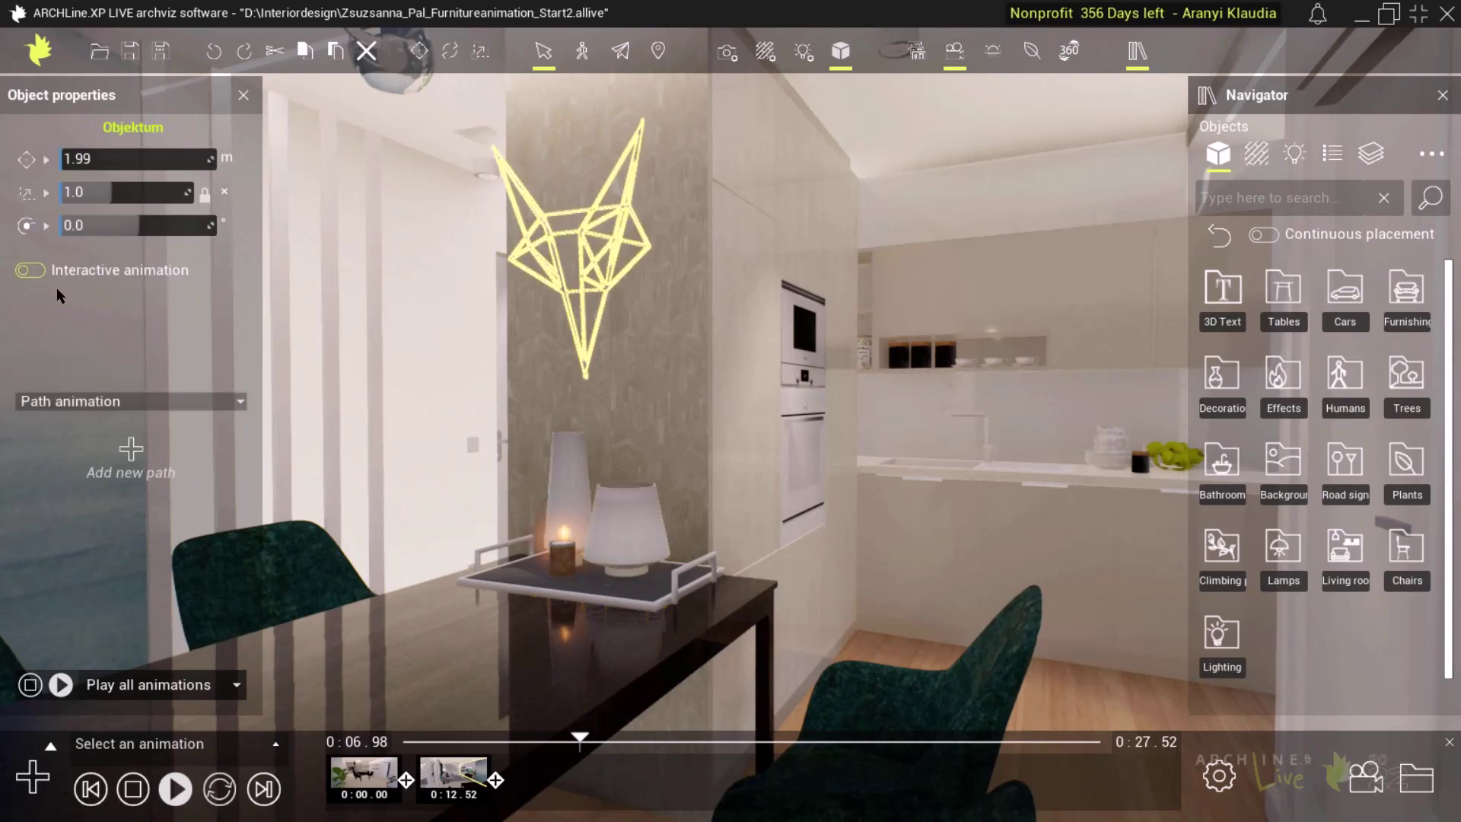
pyautogui.click(33, 270)
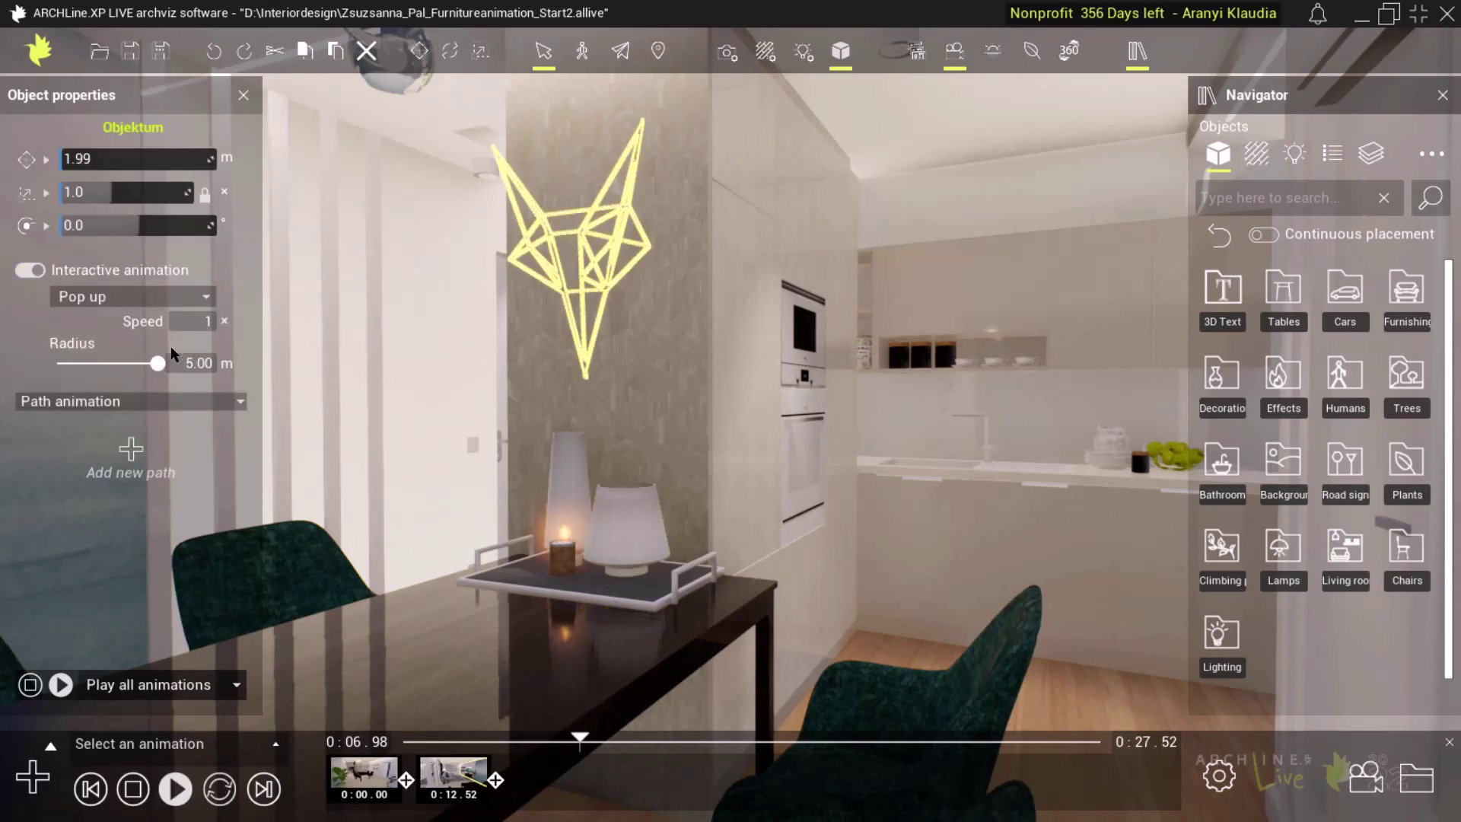
pyautogui.moveTo(188, 366); pyautogui.dragTo(216, 363)
pyautogui.write('3.20')
pyautogui.press('Return')
pyautogui.moveTo(580, 738); pyautogui.dragTo(216, 759)
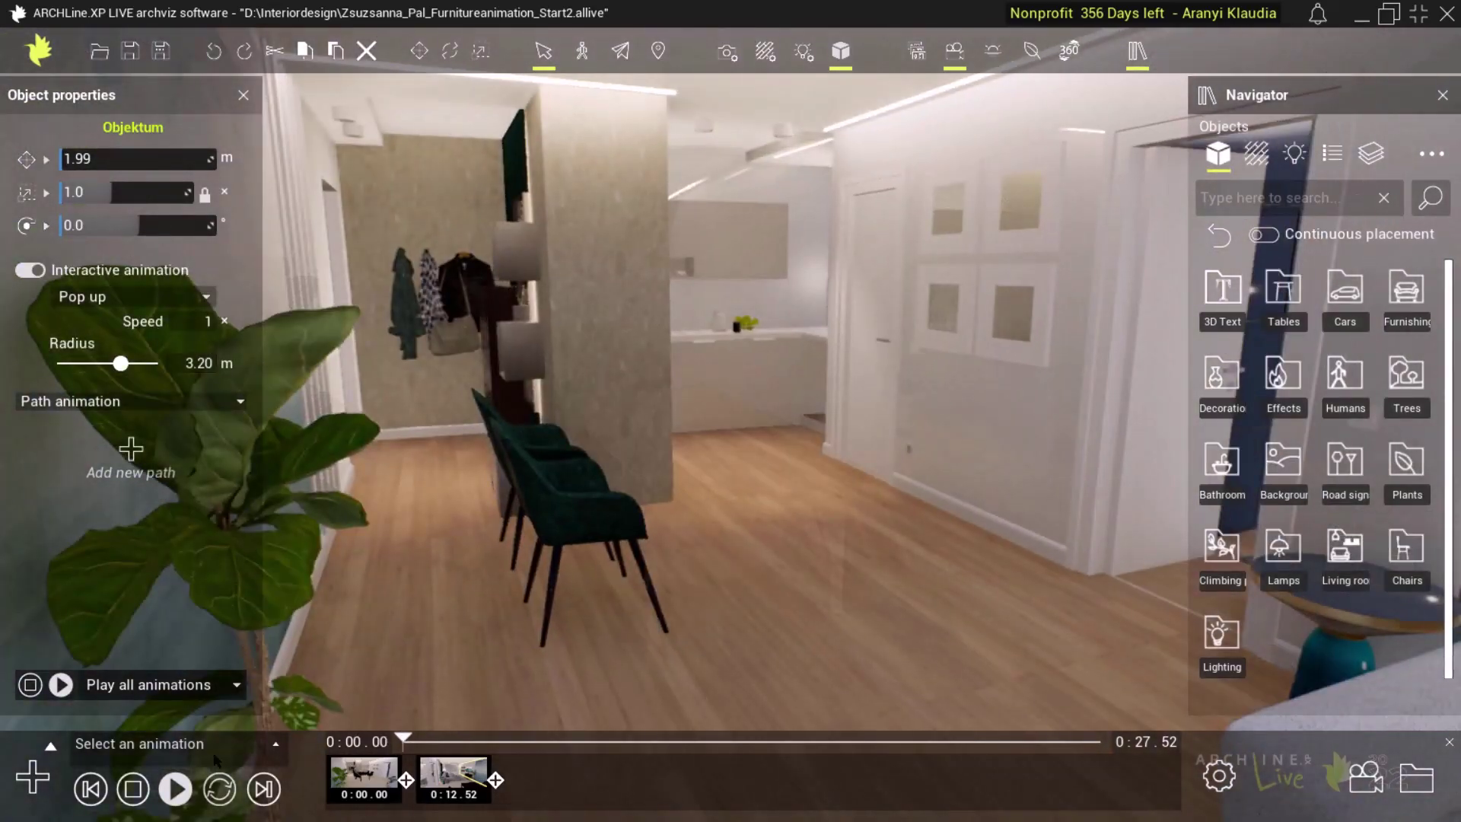
# Enable interactive animation on the tall kitchen cabinet block with the built-in oven and microwave, using the Drop type and a 3.3 m radius.
pyautogui.click(175, 789)
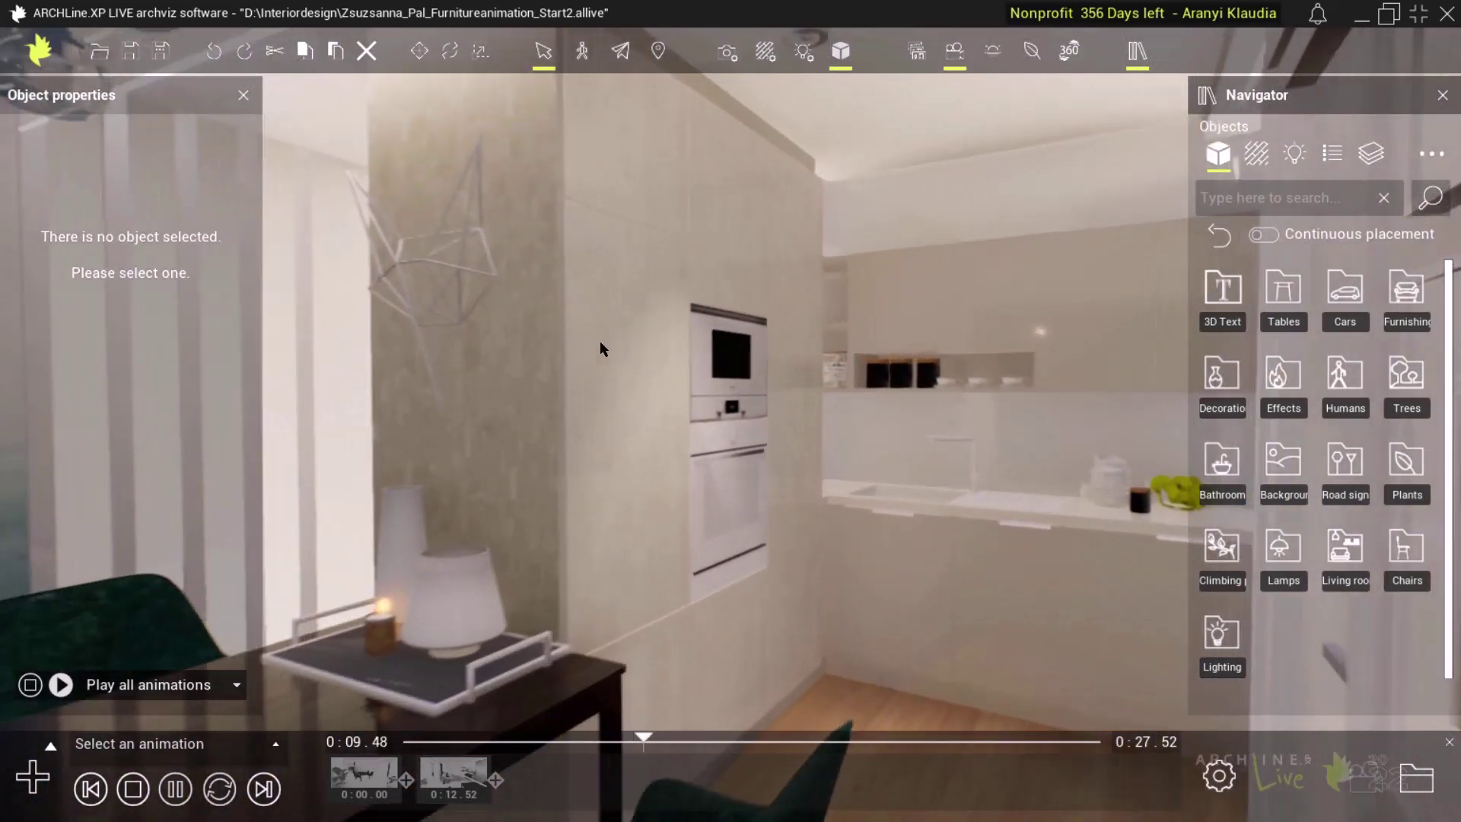
pyautogui.click(651, 739)
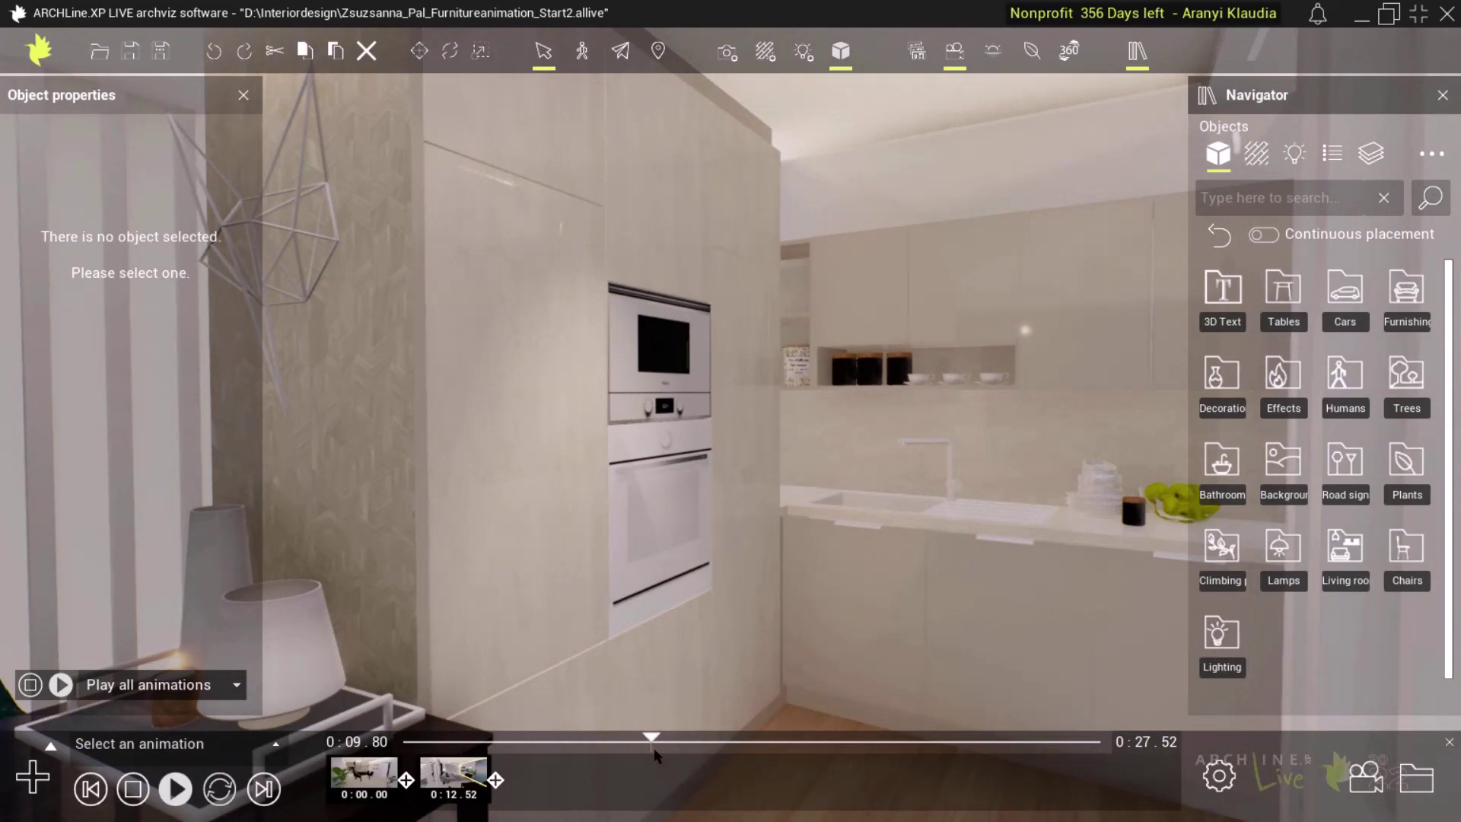
pyautogui.moveTo(652, 740); pyautogui.dragTo(636, 739)
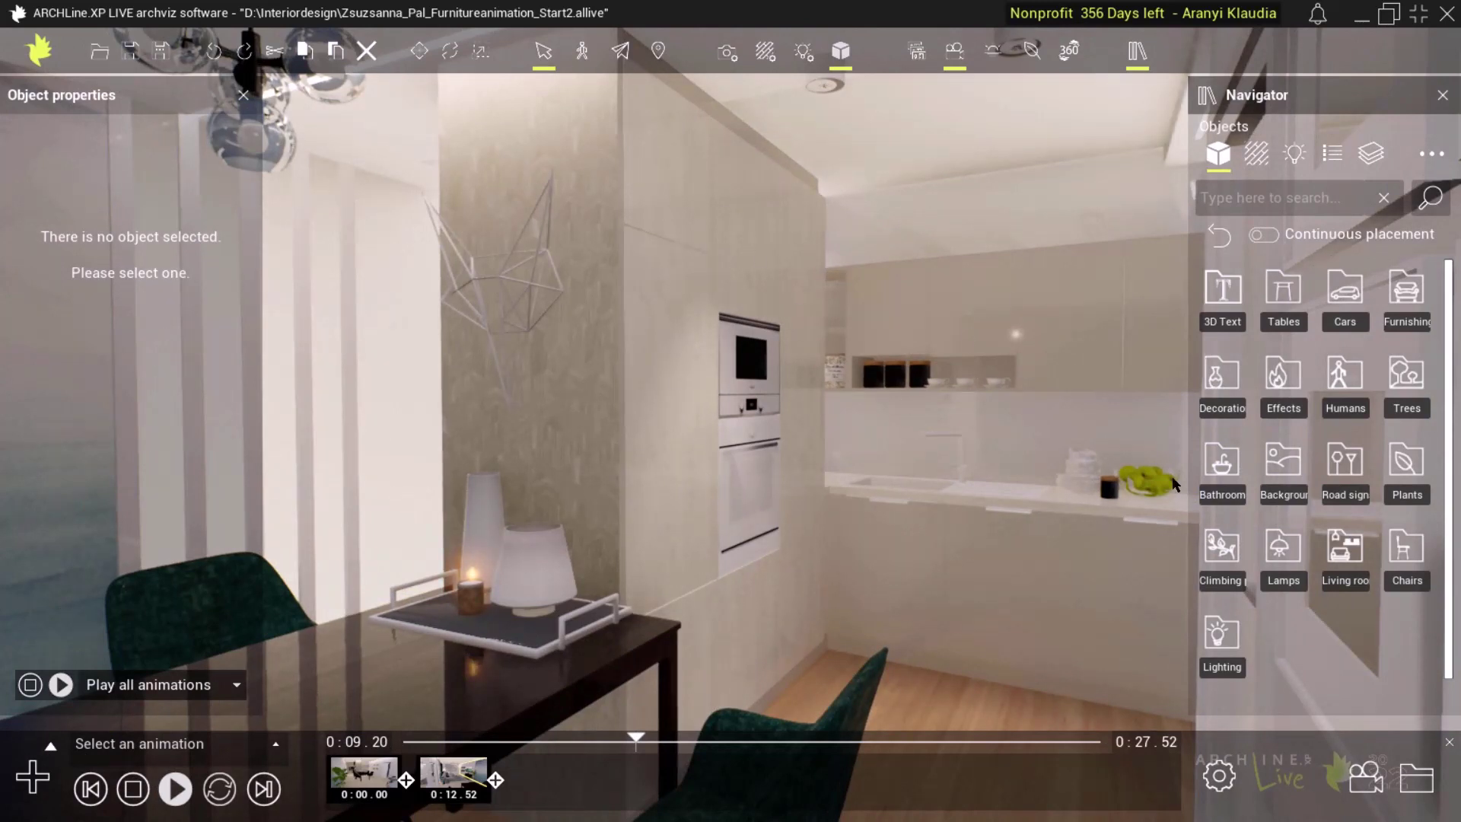
pyautogui.click(687, 181)
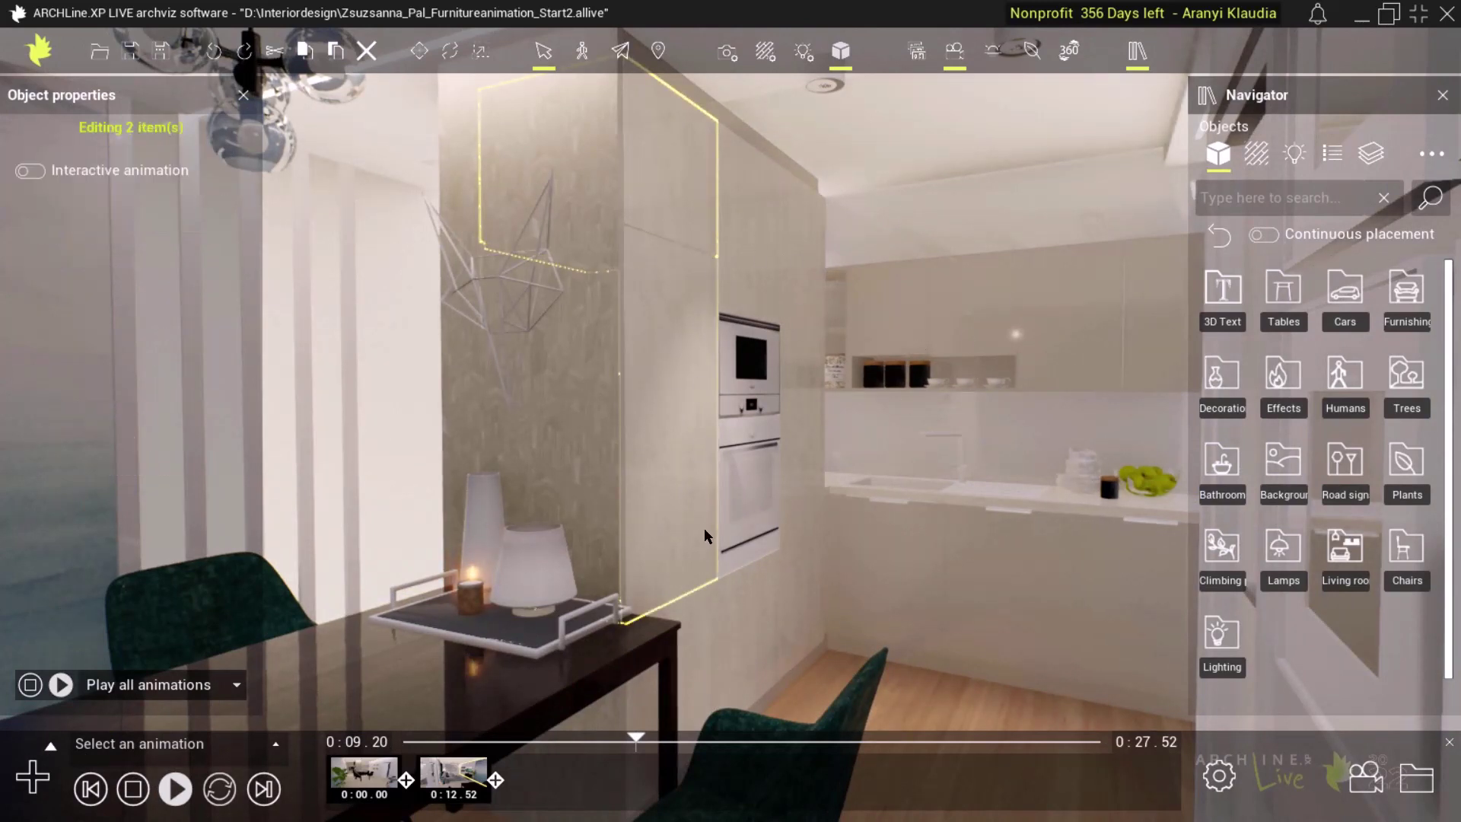
pyautogui.keyDown('ctrl'); pyautogui.click(741, 397); pyautogui.keyUp('ctrl')
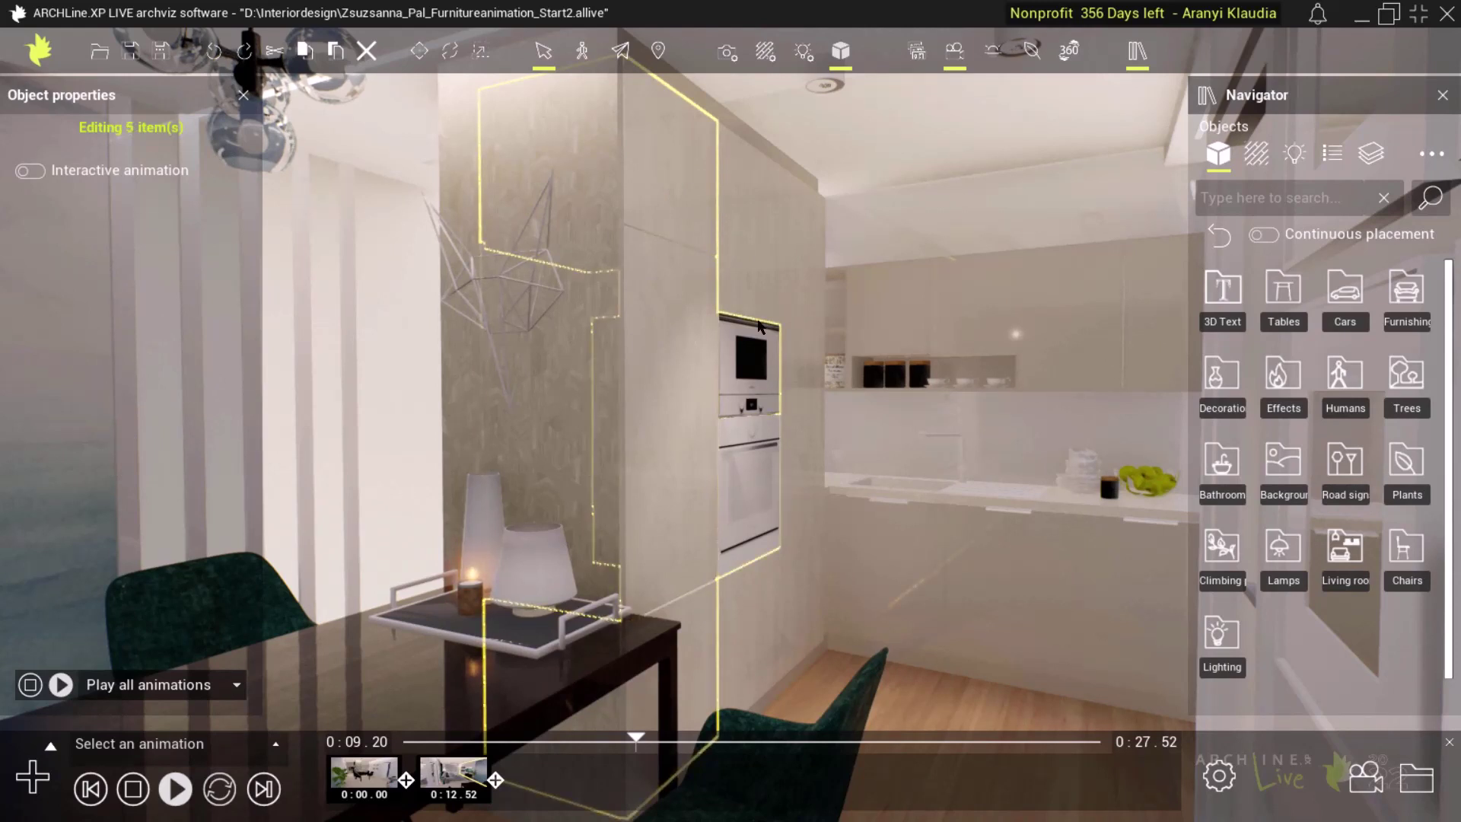
pyautogui.keyDown('ctrl'); pyautogui.click(815, 289); pyautogui.keyUp('ctrl')
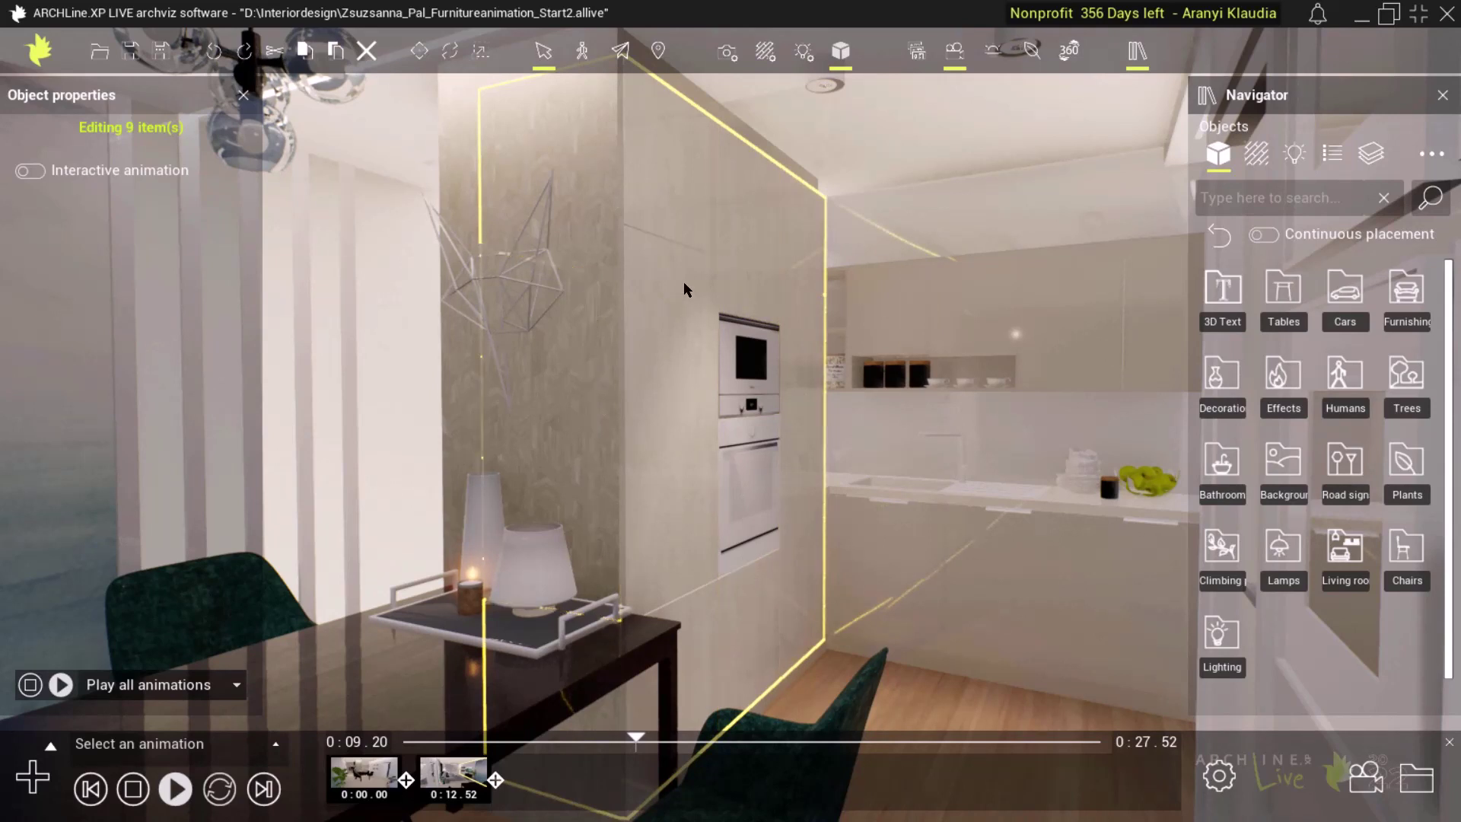
pyautogui.click(29, 171)
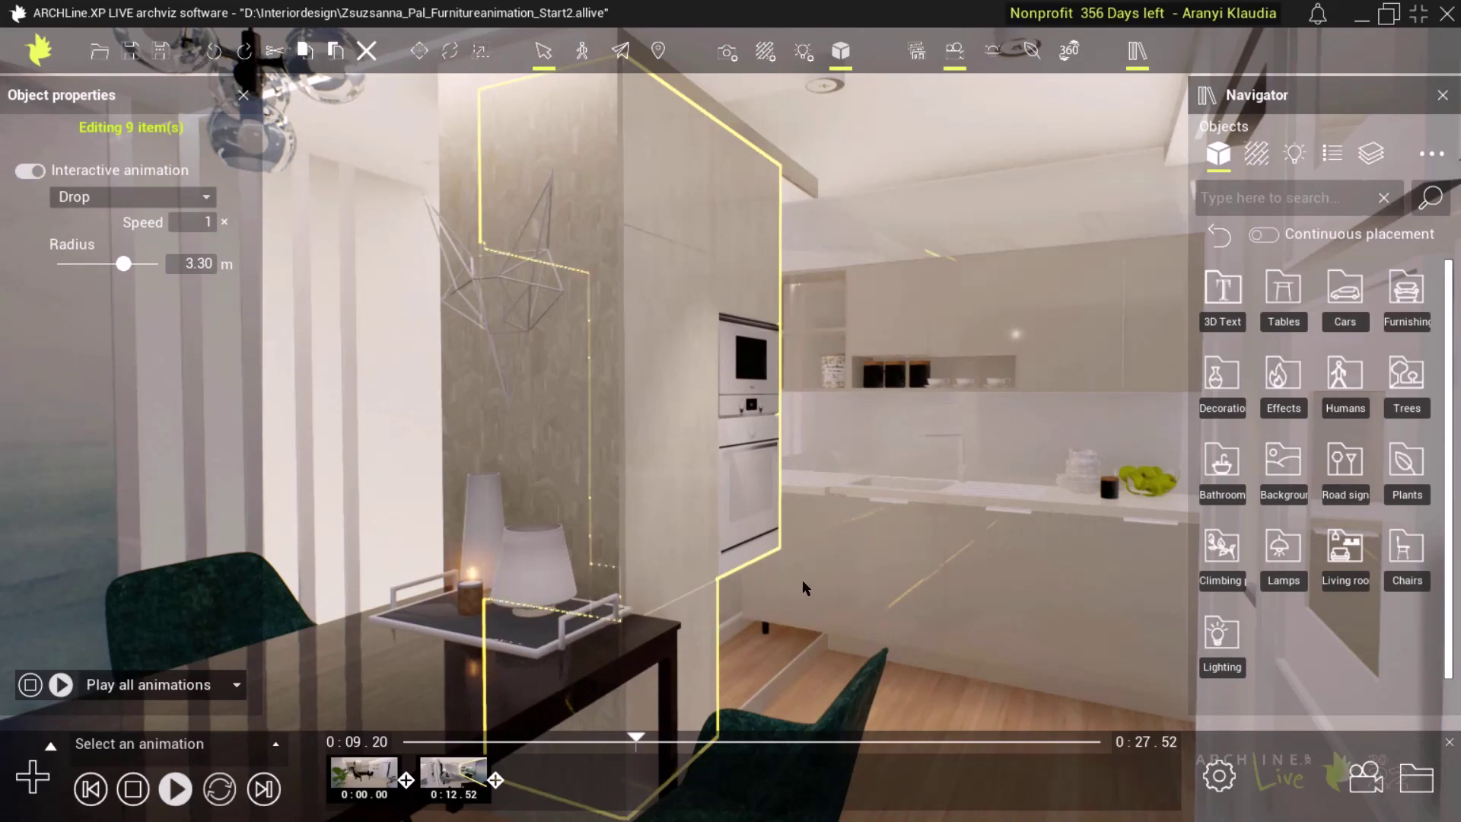
# Enable Drop interactive animation with a 3 m radius on the ceiling strip above the tall cabinets and the kitchen plinth.
pyautogui.moveTo(638, 738)
pyautogui.mouseDown()
pyautogui.moveTo(658, 743)
pyautogui.moveTo(638, 744)
pyautogui.mouseUp()
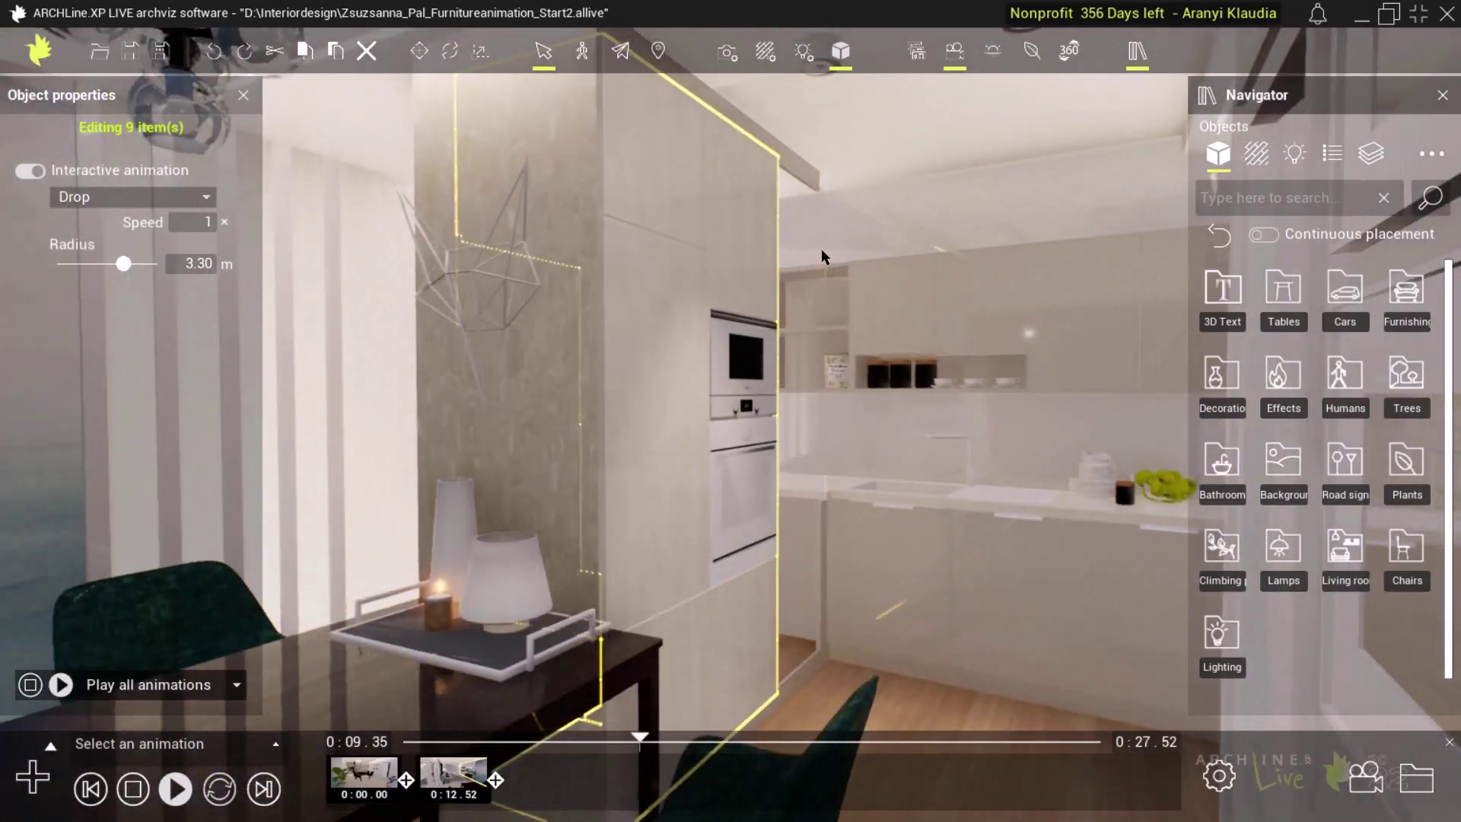
pyautogui.click(809, 171)
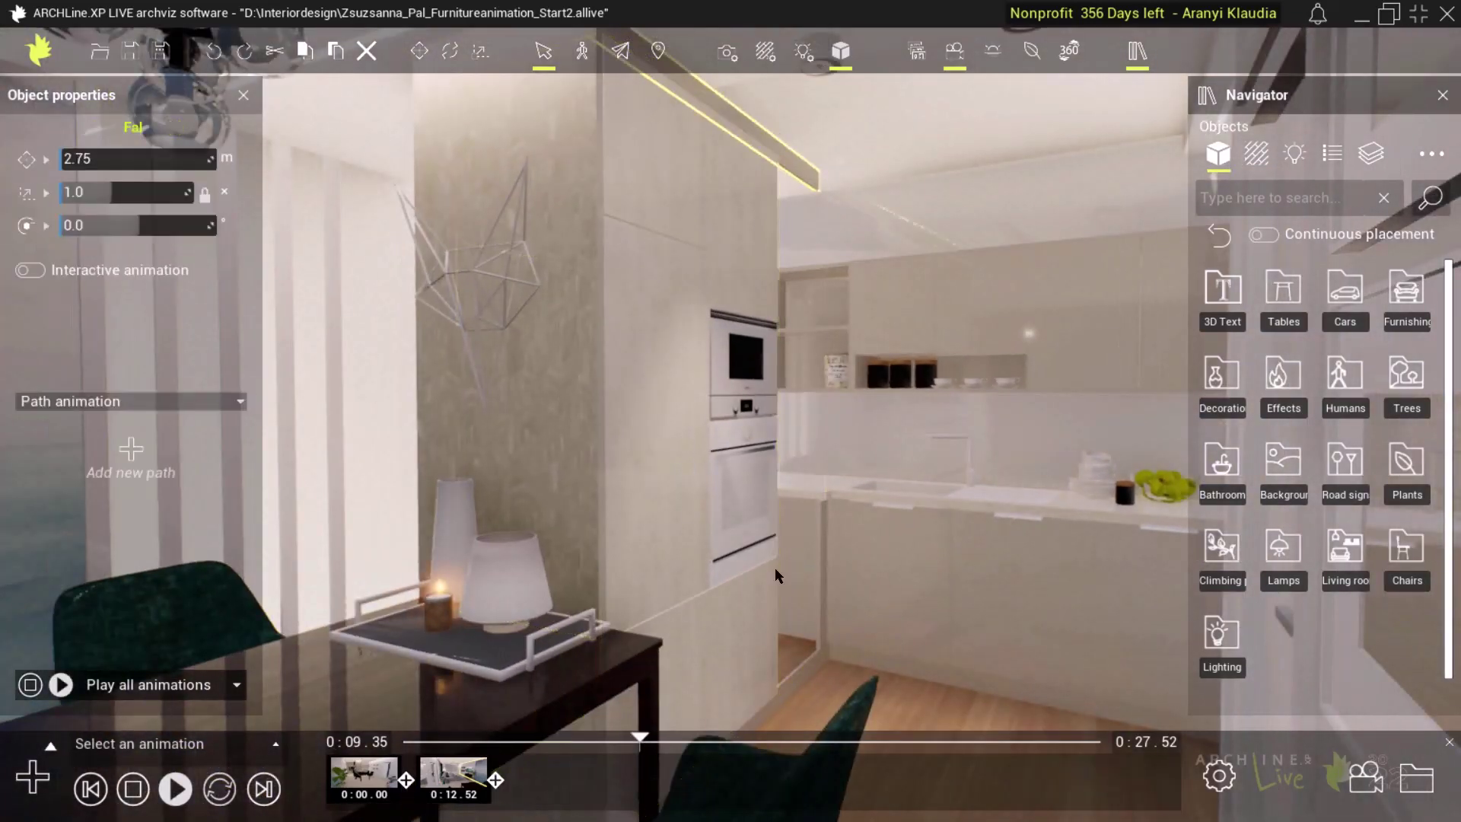
pyautogui.keyDown('ctrl'); pyautogui.click(804, 661); pyautogui.keyUp('ctrl')
pyautogui.click(37, 169)
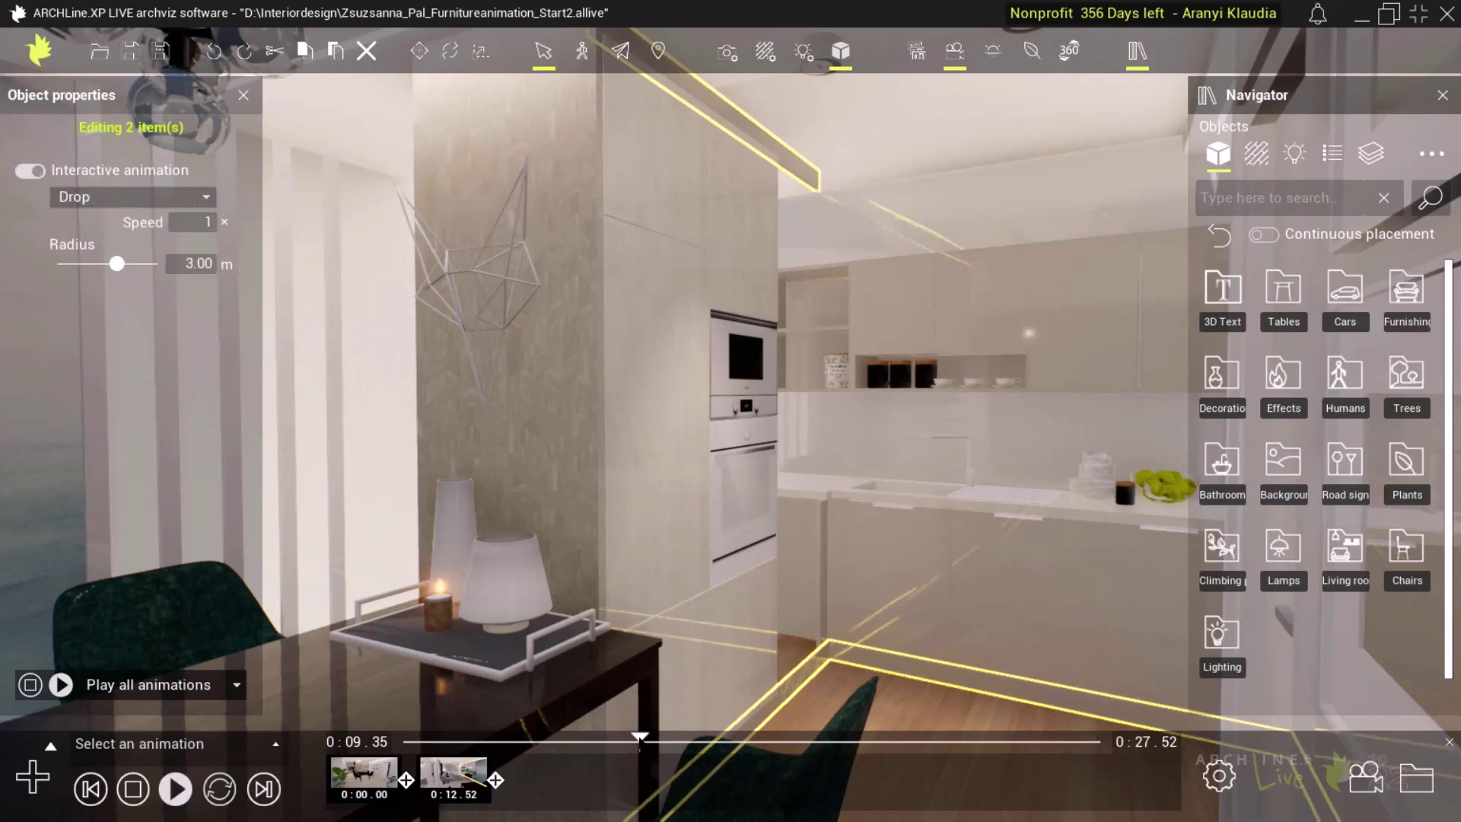
# Enable interactive animation with a 4 m radius on the kitchen's upper and lower cabinets and the worktop, with Pop up for the worktop.
pyautogui.moveTo(640, 739); pyautogui.dragTo(714, 738)
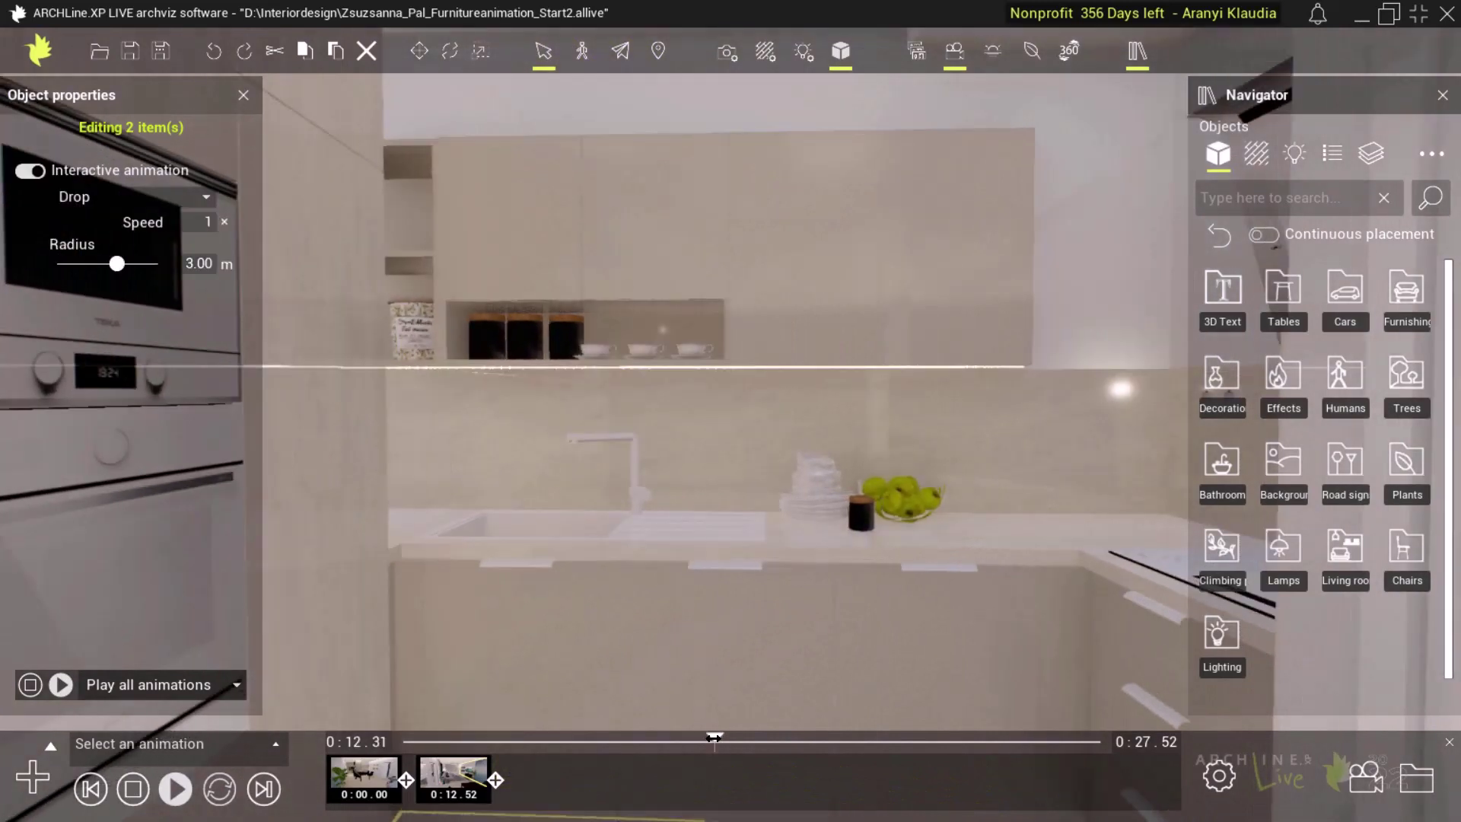
pyautogui.click(422, 213)
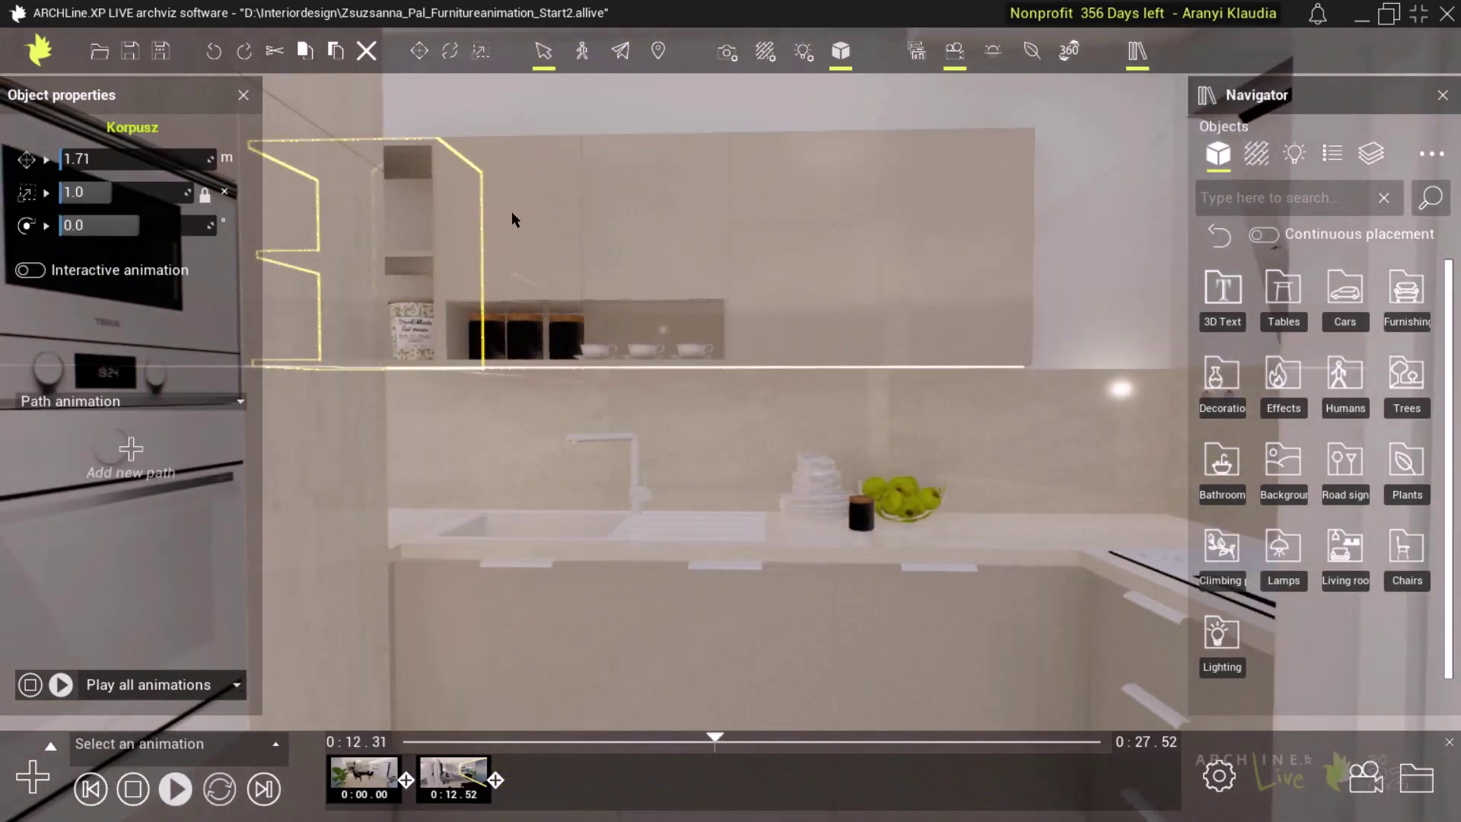
pyautogui.click(511, 212)
pyautogui.click(785, 217)
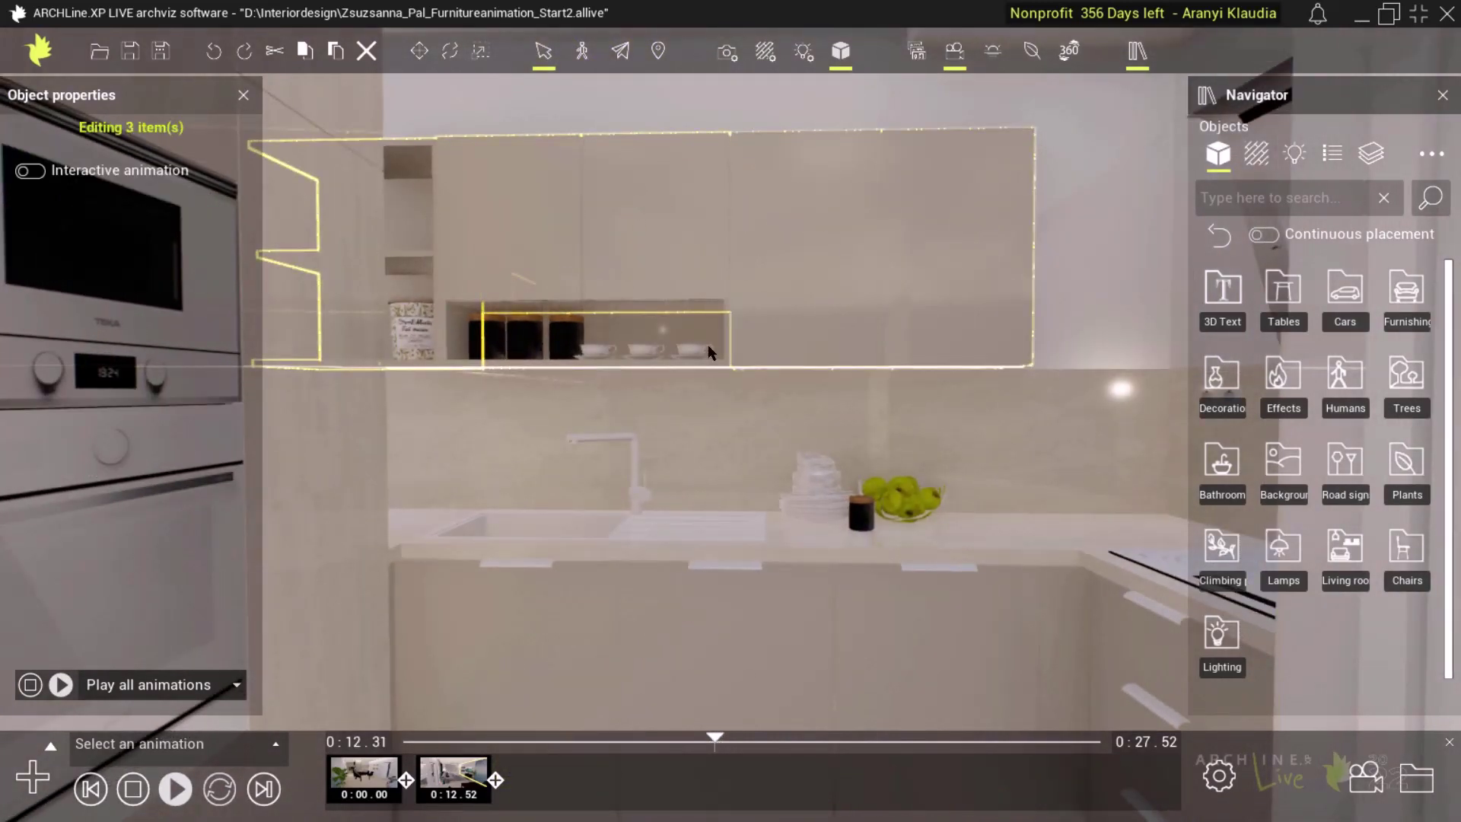
pyautogui.click(668, 334)
pyautogui.click(488, 612)
pyautogui.click(791, 635)
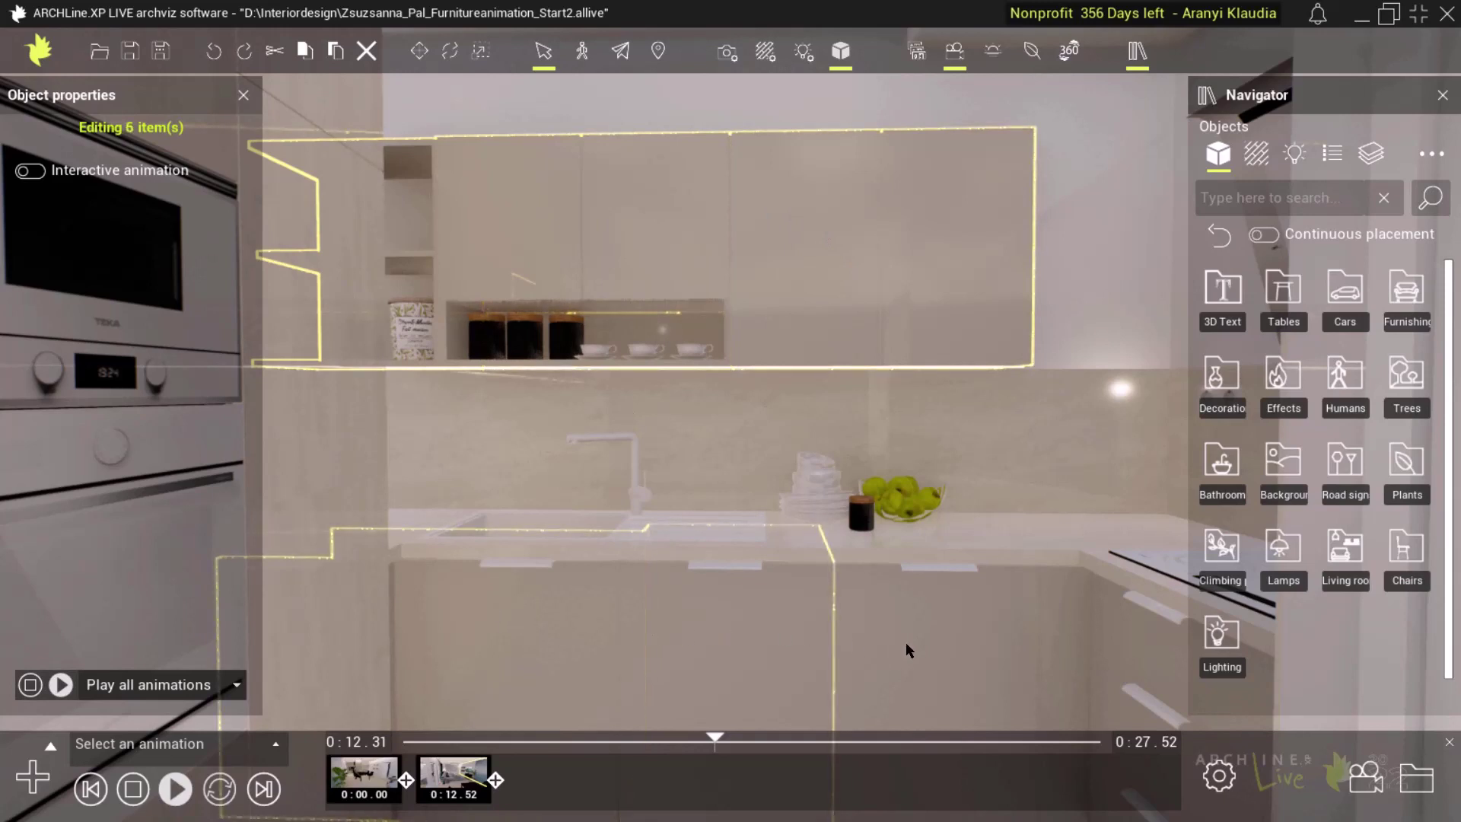
pyautogui.click(947, 648)
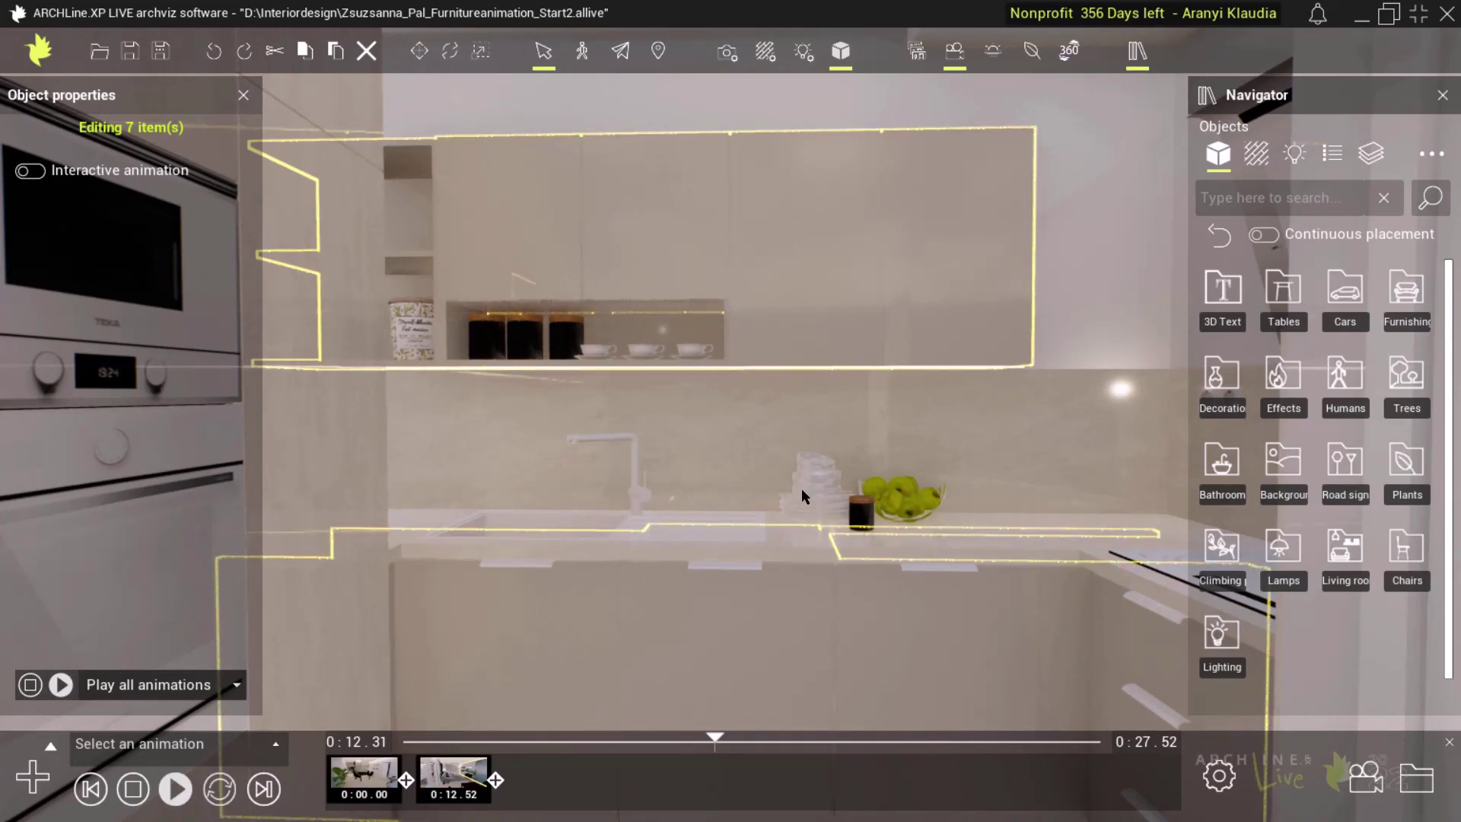
pyautogui.click(806, 549)
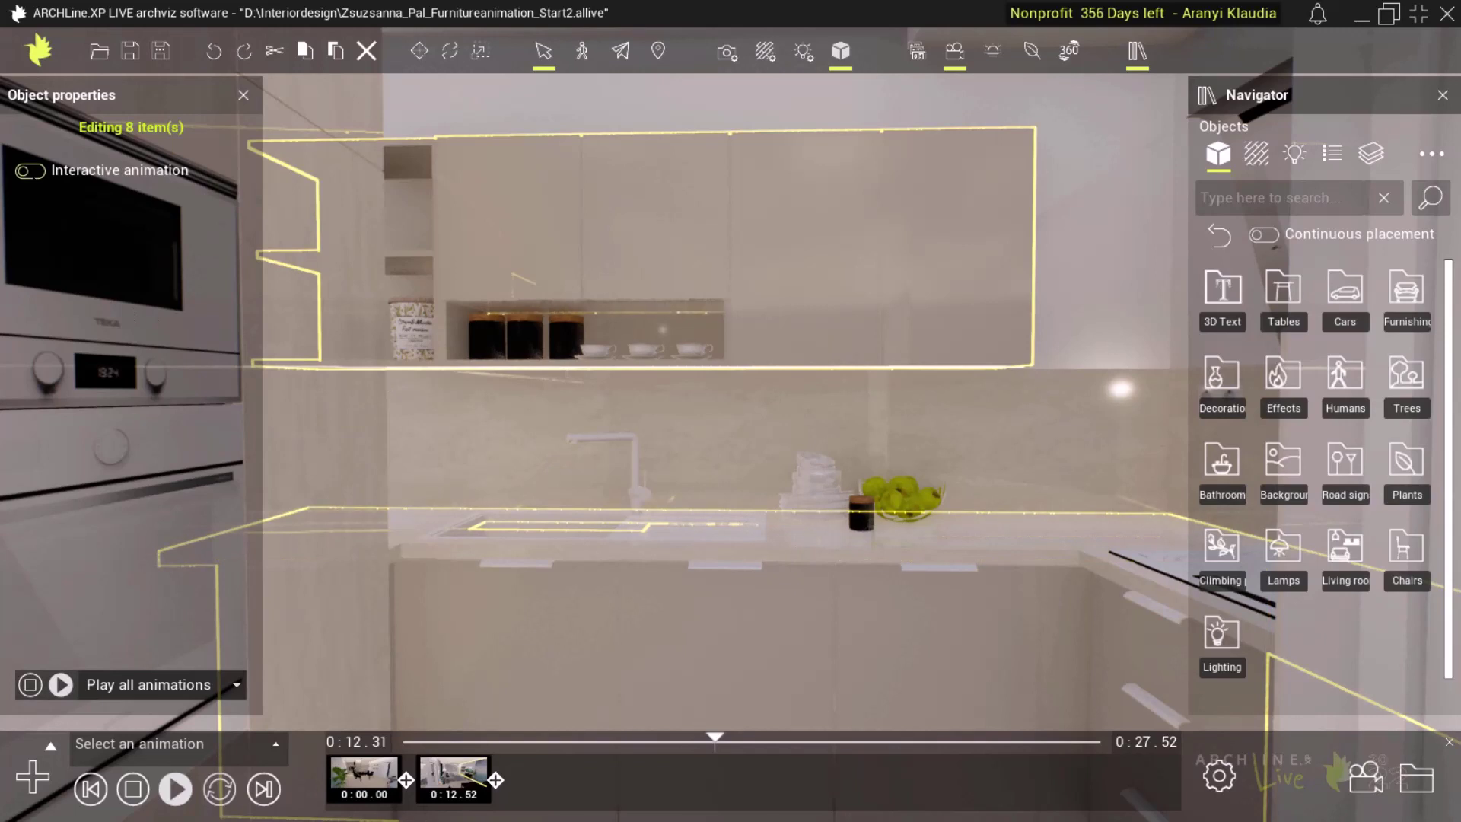
pyautogui.click(30, 170)
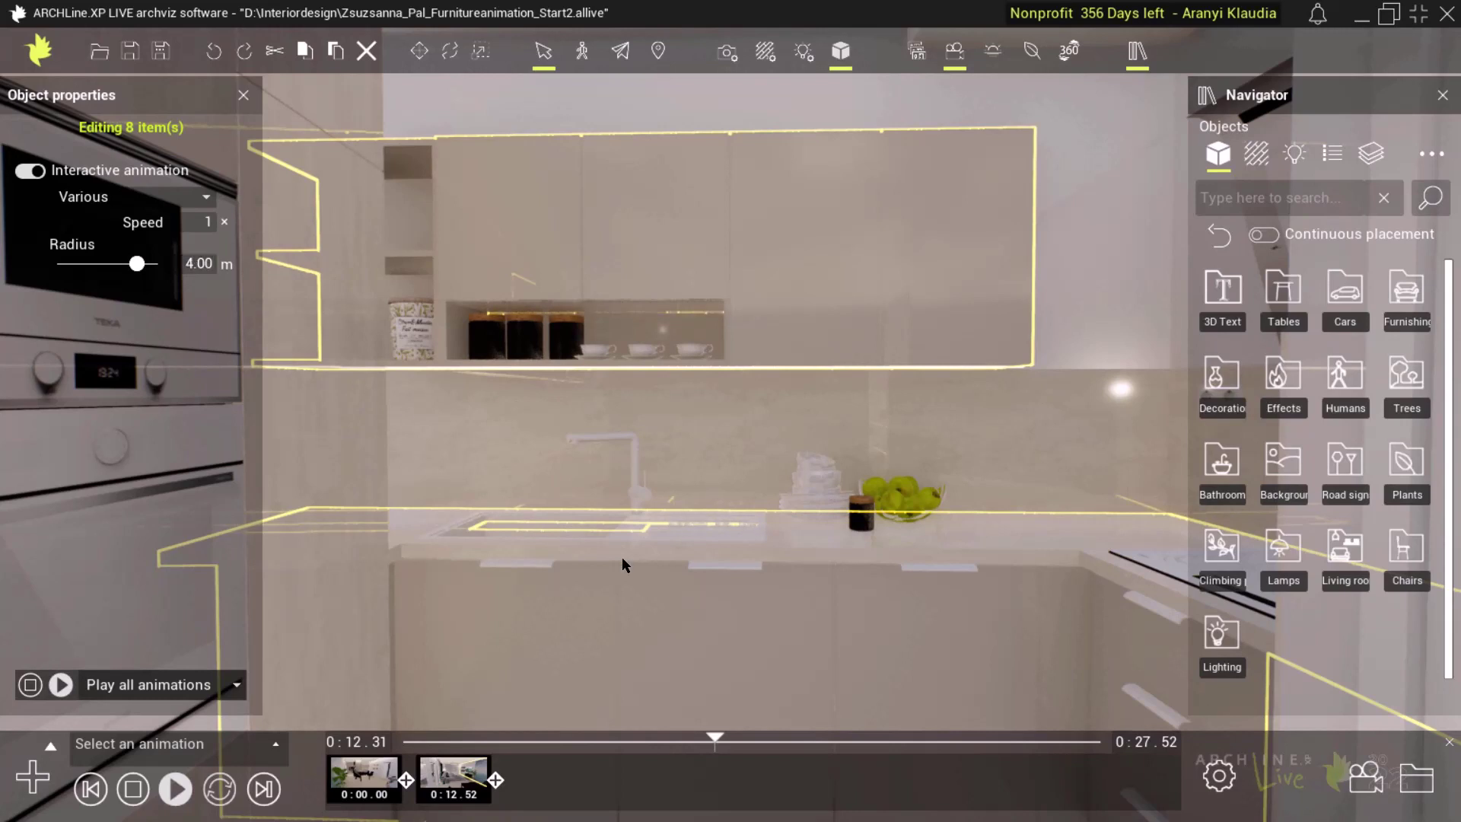
pyautogui.click(830, 544)
pyautogui.click(810, 542)
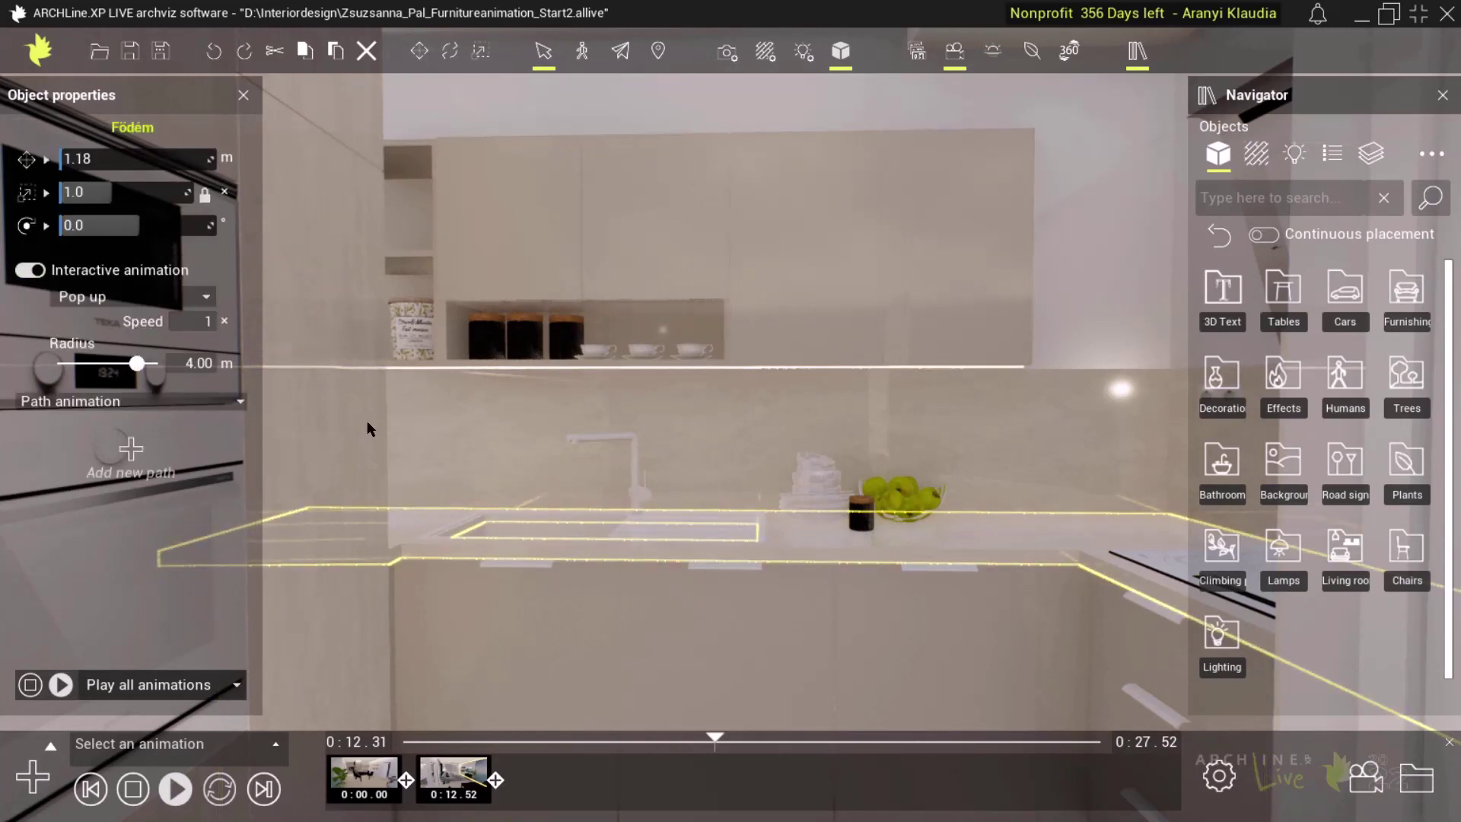
pyautogui.click(718, 533)
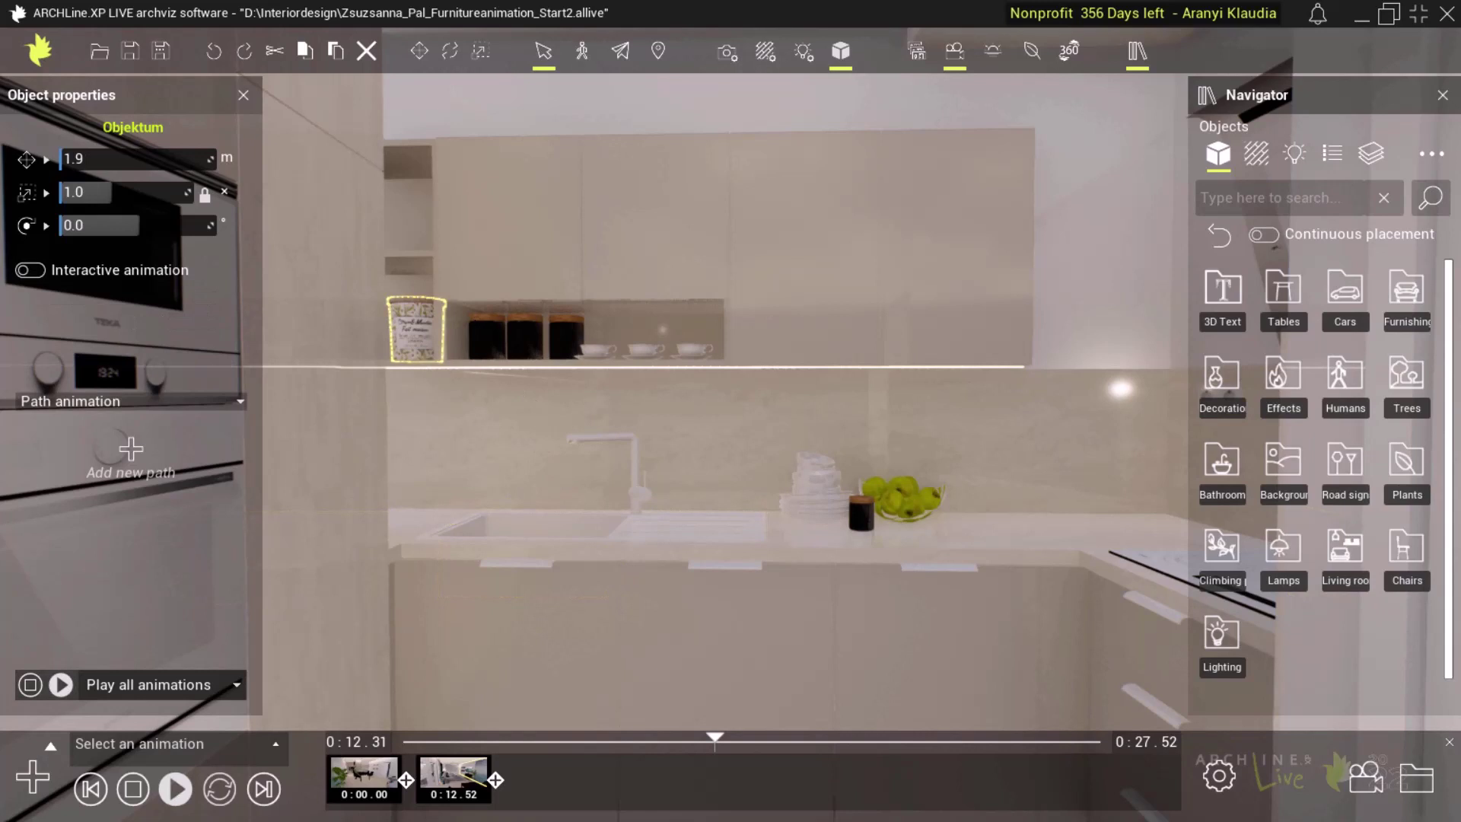
# Enable Pop up interactive animation with a 3 m radius on the canister, jars, cups, stacked dishes and apples in the kitchen.
pyautogui.keyDown('shift'); pyautogui.click(485, 336); pyautogui.keyUp('shift')
pyautogui.keyDown('shift'); pyautogui.click(525, 336); pyautogui.keyUp('shift')
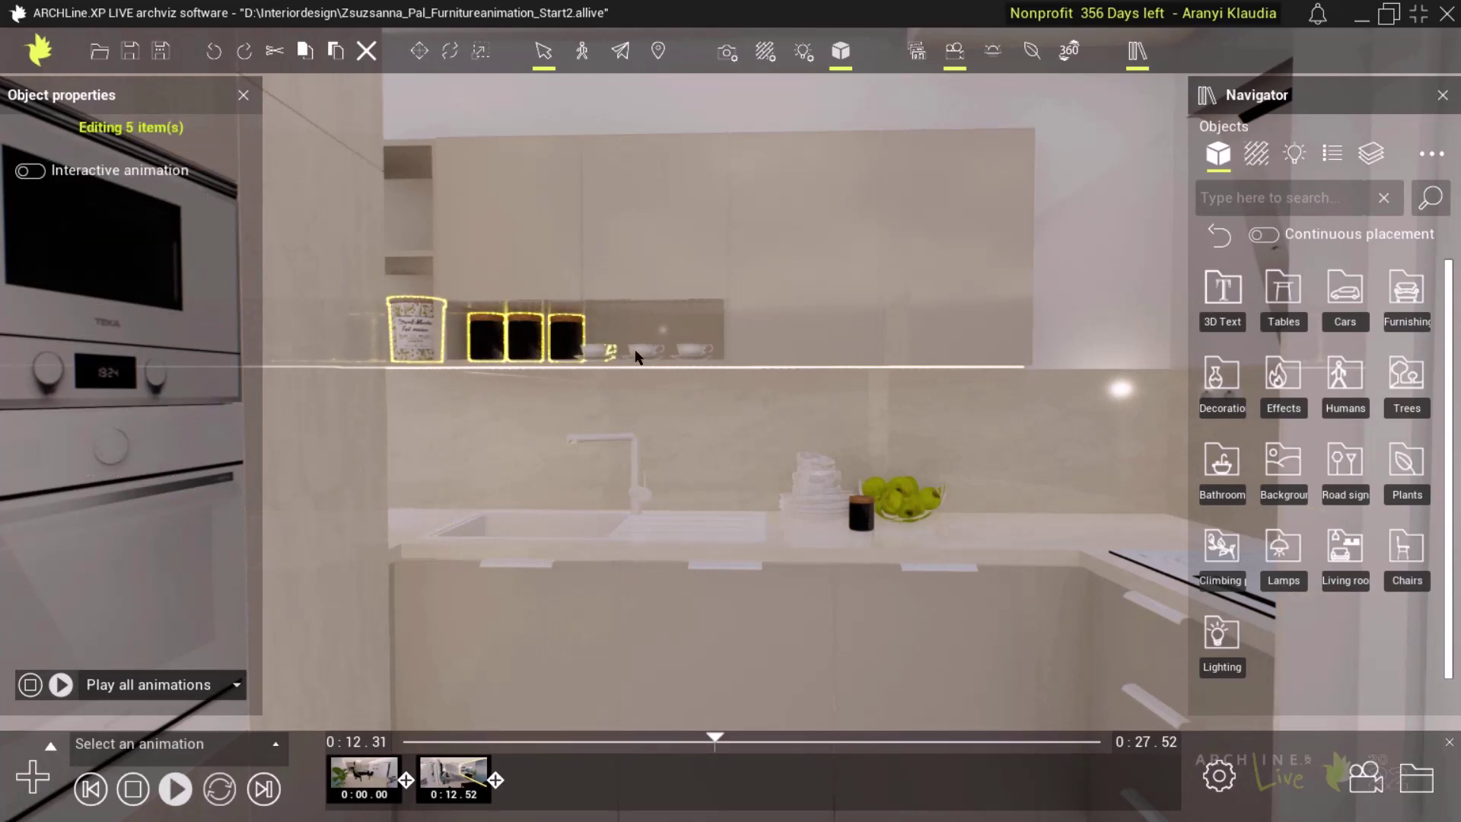
pyautogui.keyDown('shift'); pyautogui.click(821, 499); pyautogui.keyUp('shift')
pyautogui.keyDown('shift'); pyautogui.click(900, 504); pyautogui.keyUp('shift')
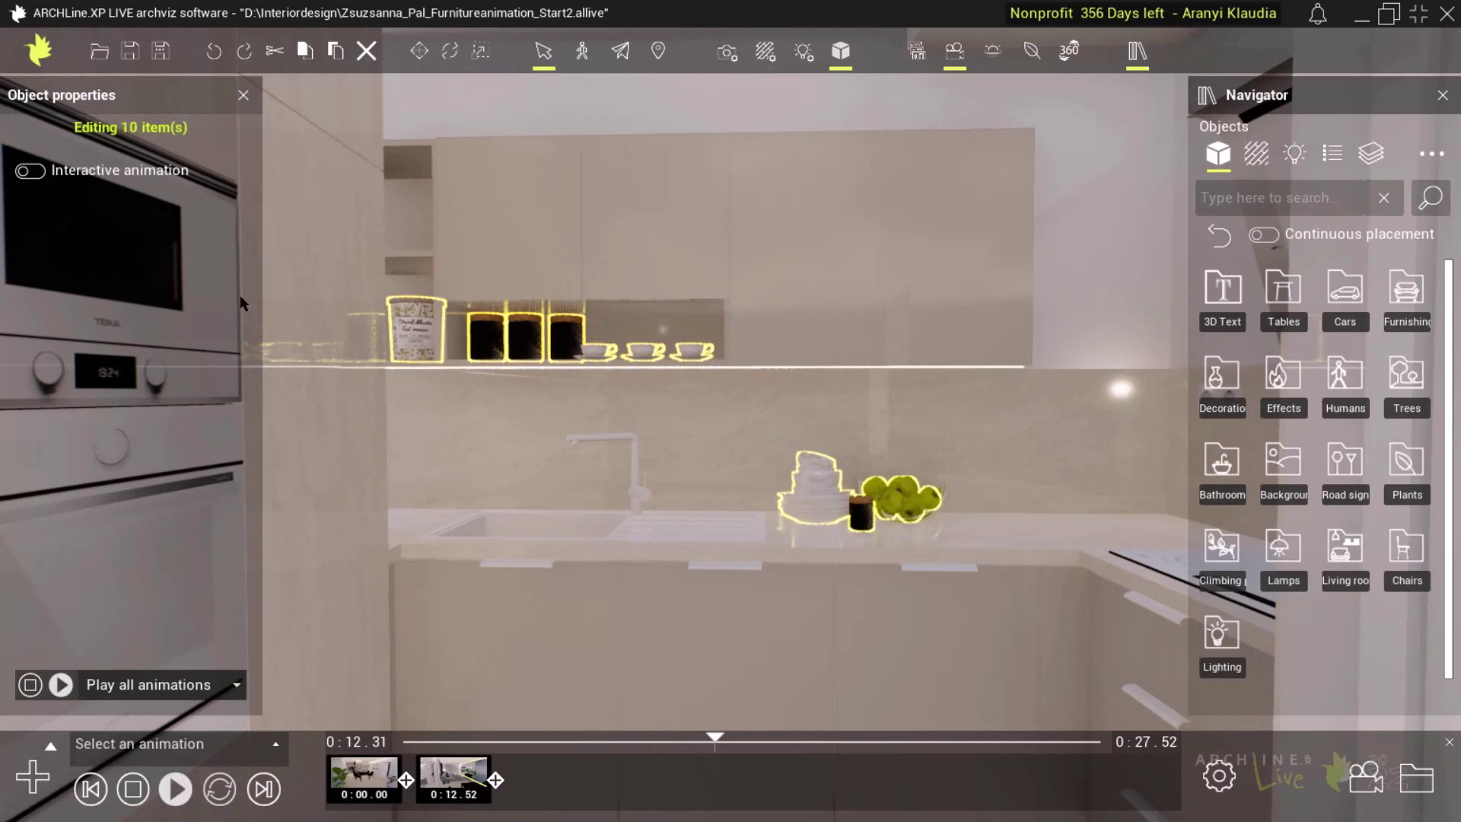
pyautogui.click(30, 170)
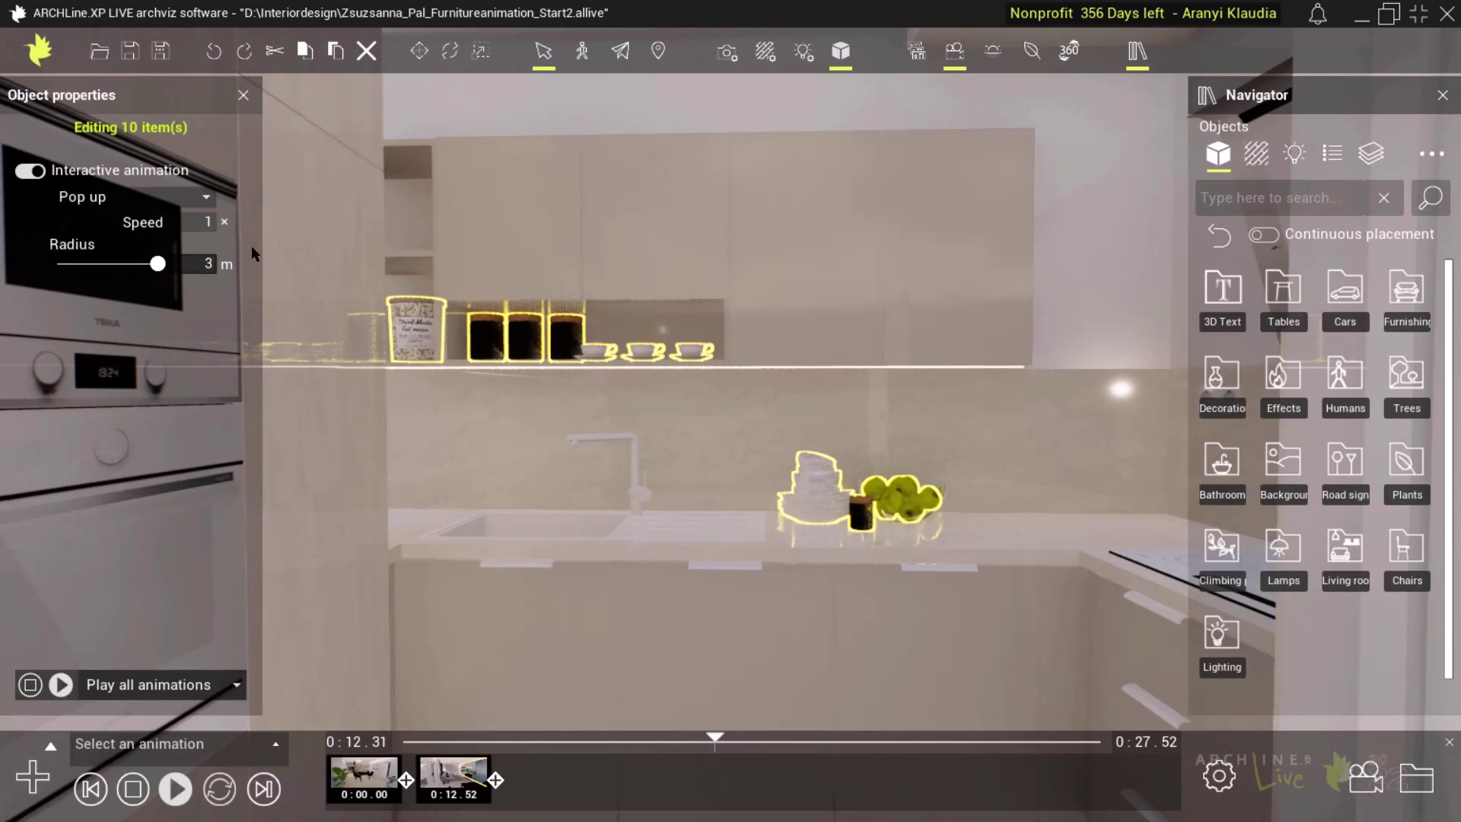
pyautogui.press('Return')
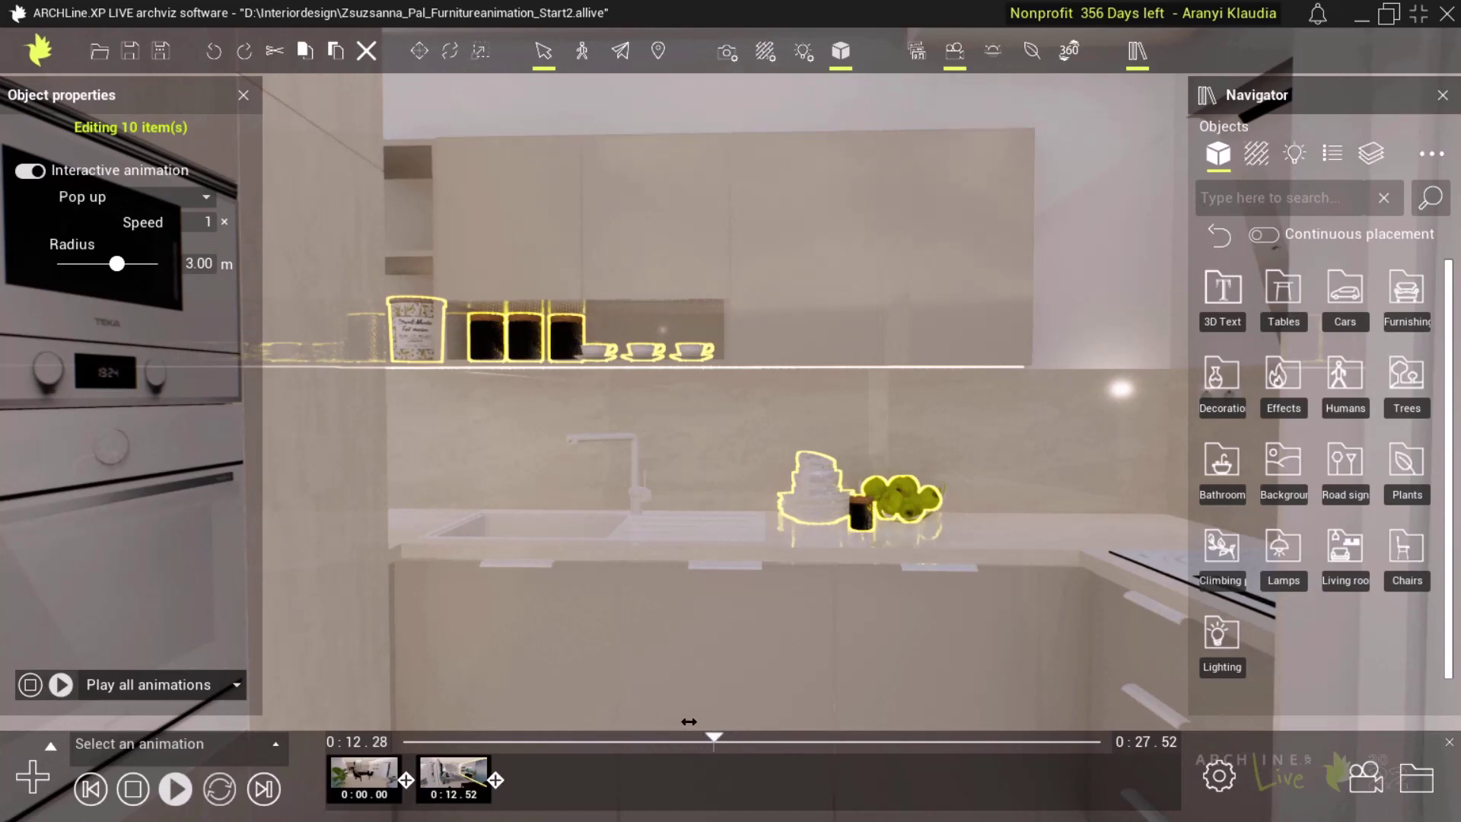
# Enable Pop up interactive animation with a 3 m radius on the kitchen faucet and return the timeline to the start.
pyautogui.moveTo(688, 721); pyautogui.dragTo(600, 721)
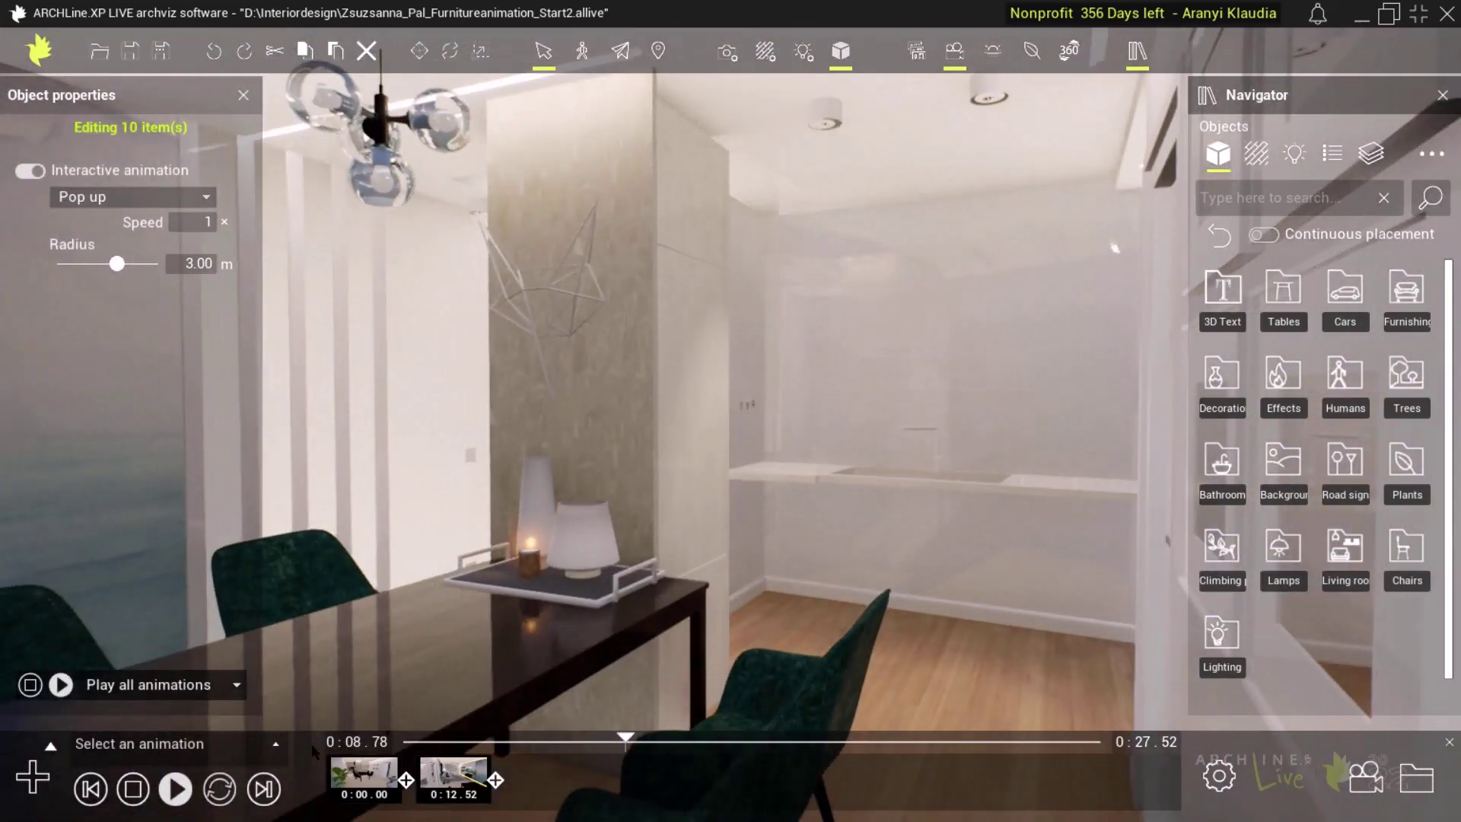
pyautogui.click(177, 788)
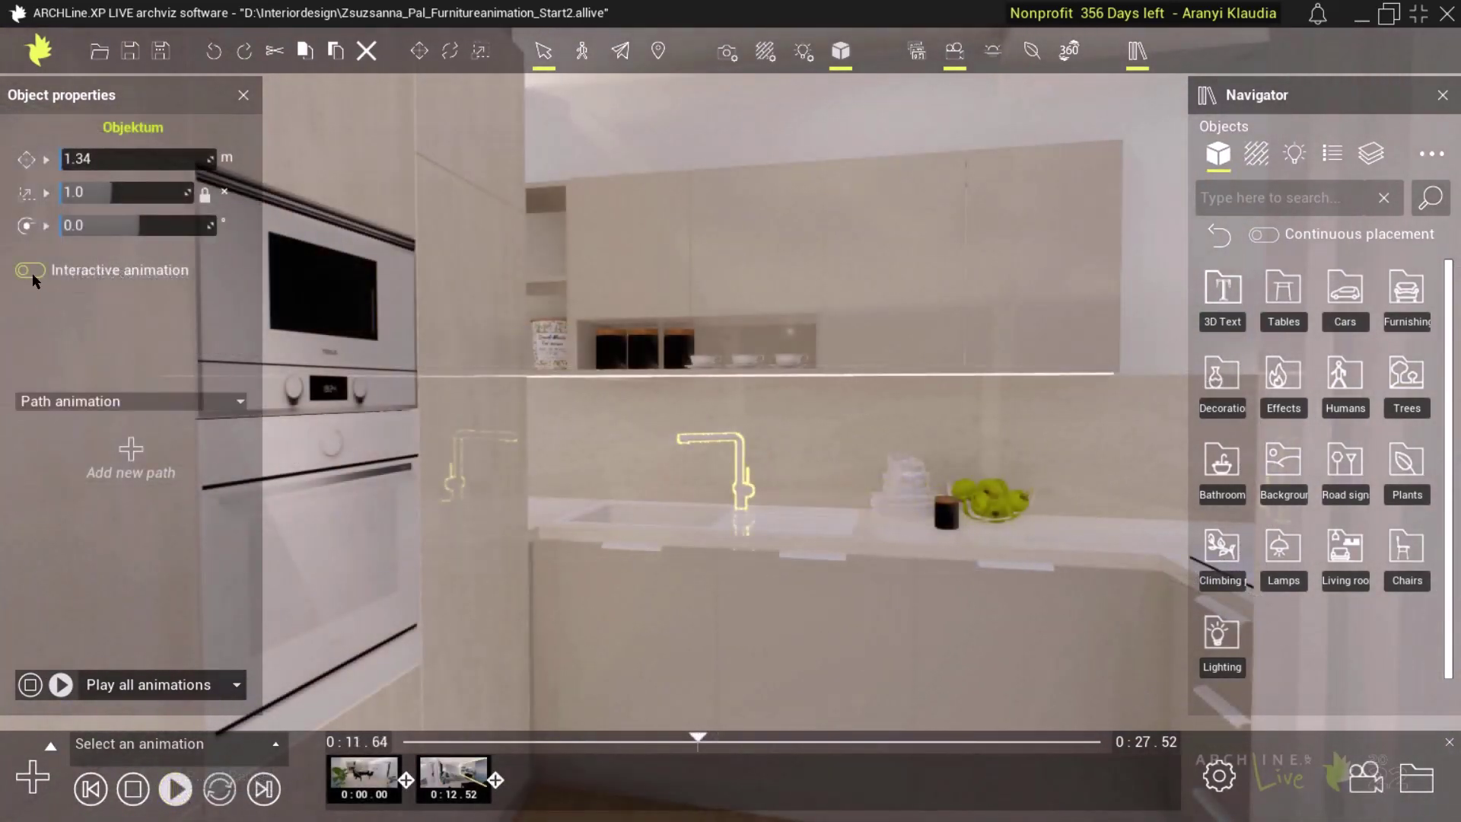
pyautogui.click(31, 271)
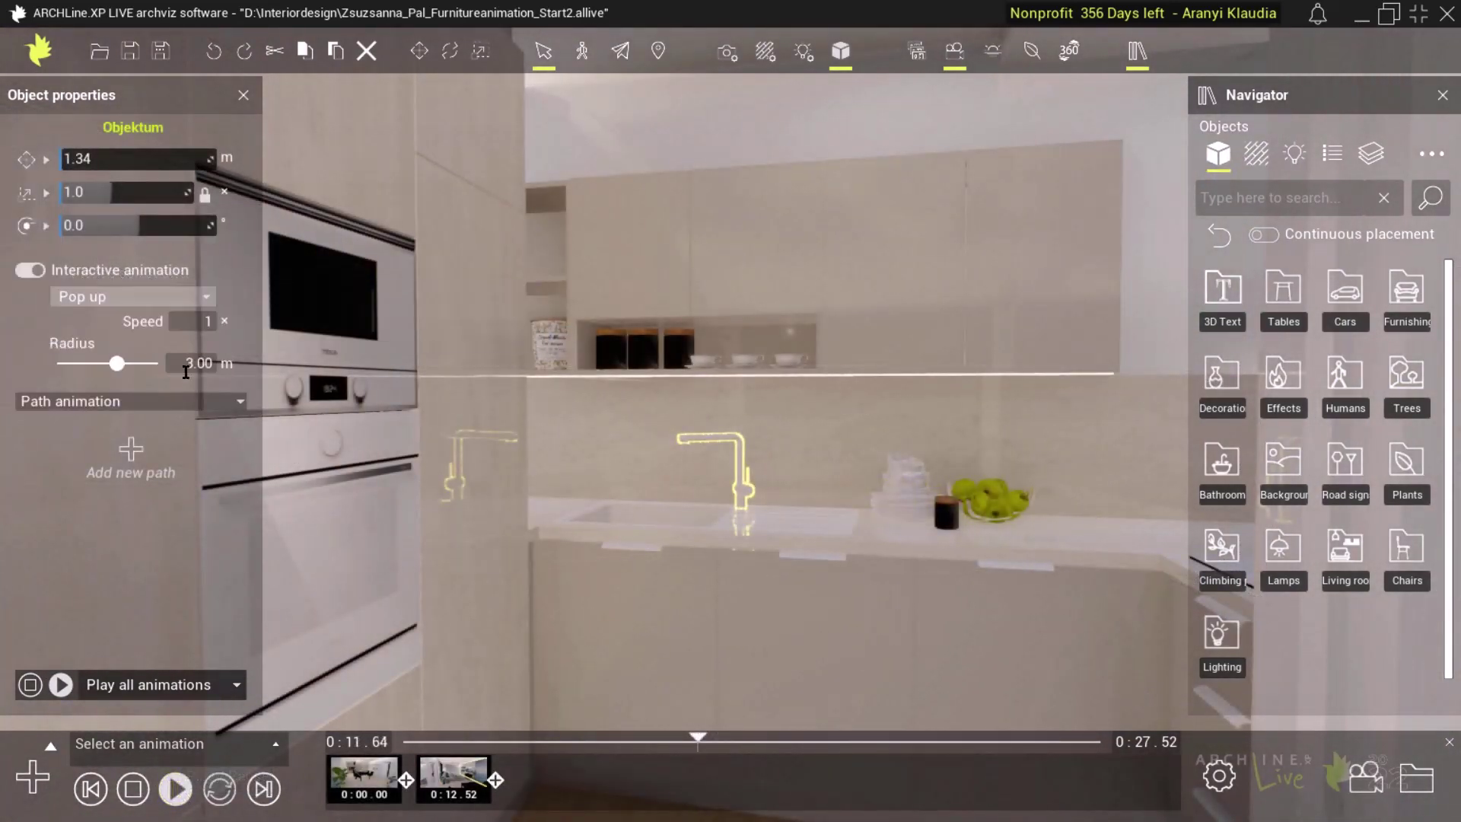
pyautogui.click(133, 789)
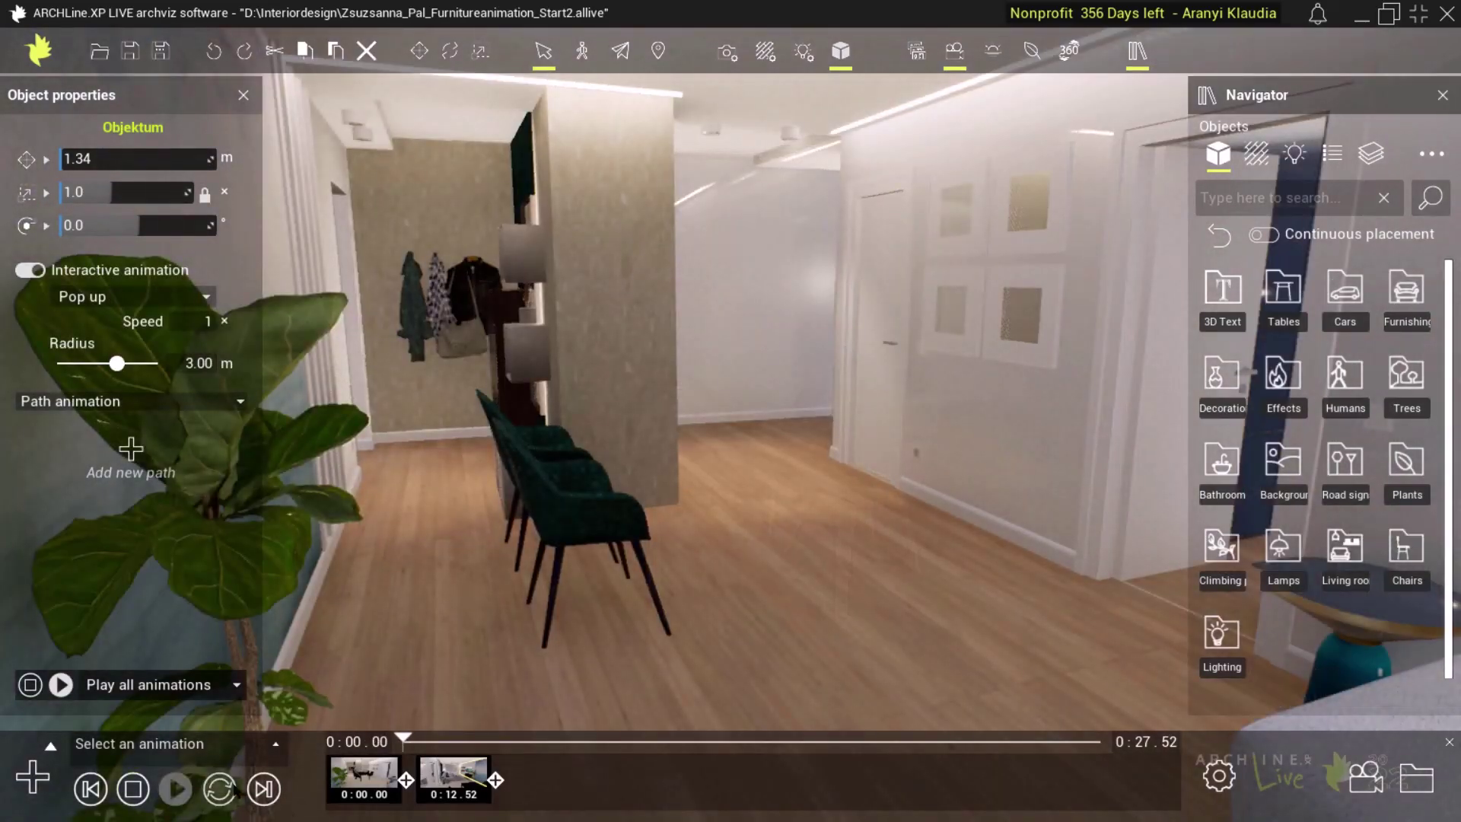
pyautogui.click(235, 791)
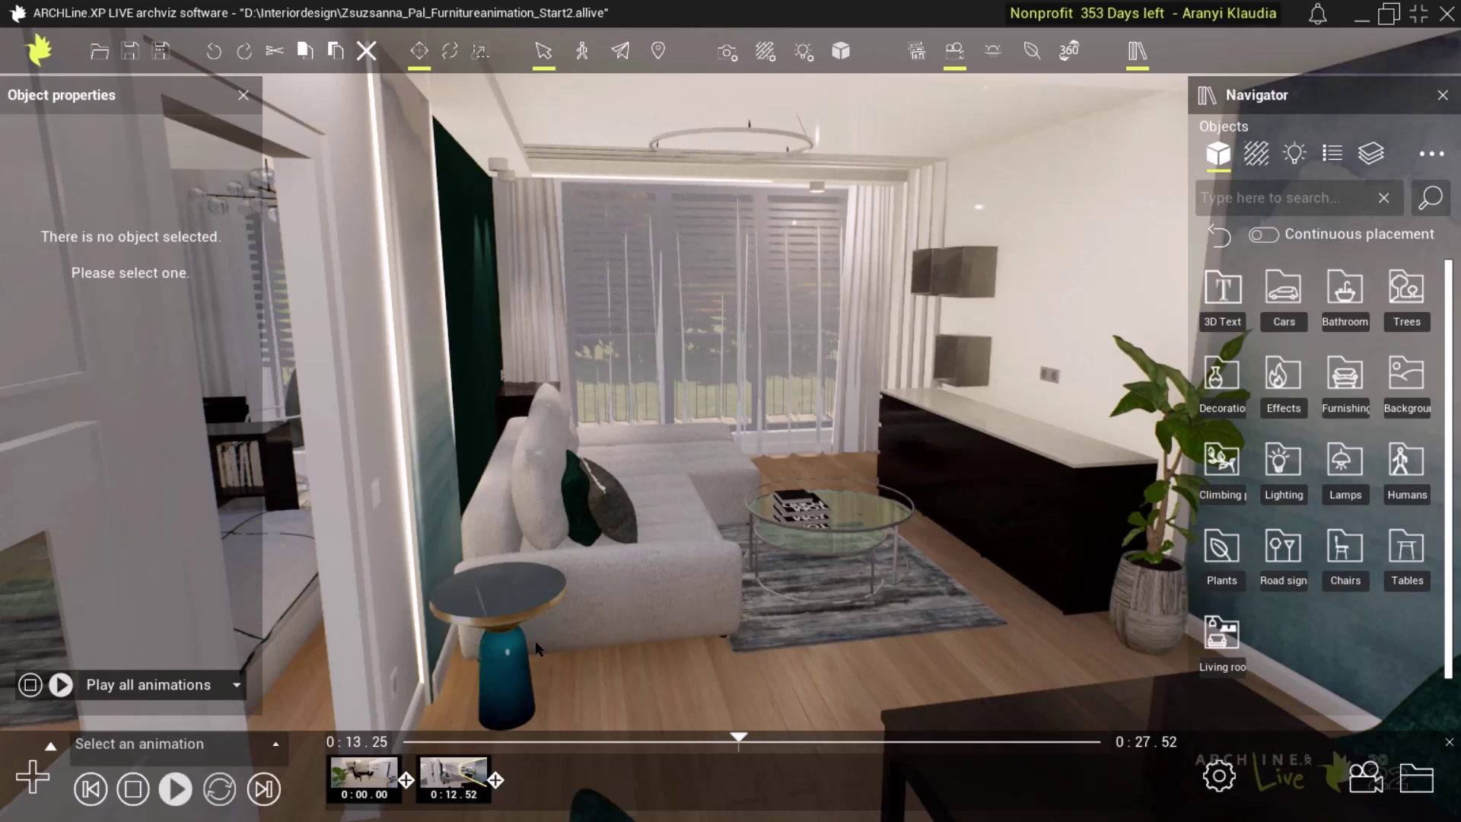
# Set the radius of the interactive animation on the round side table beside the sofa to 4 m.
pyautogui.click(511, 616)
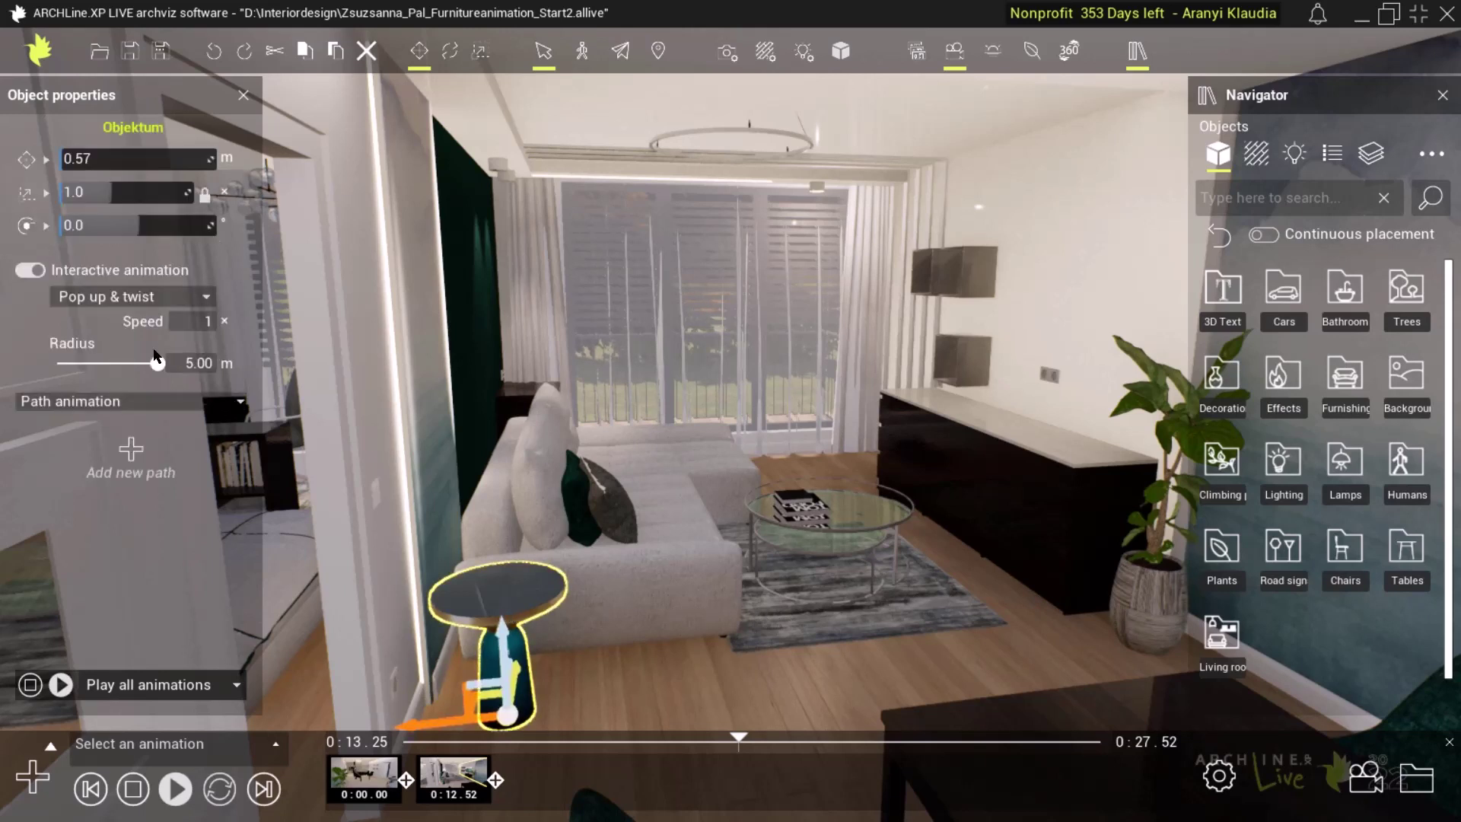
pyautogui.doubleClick(187, 362)
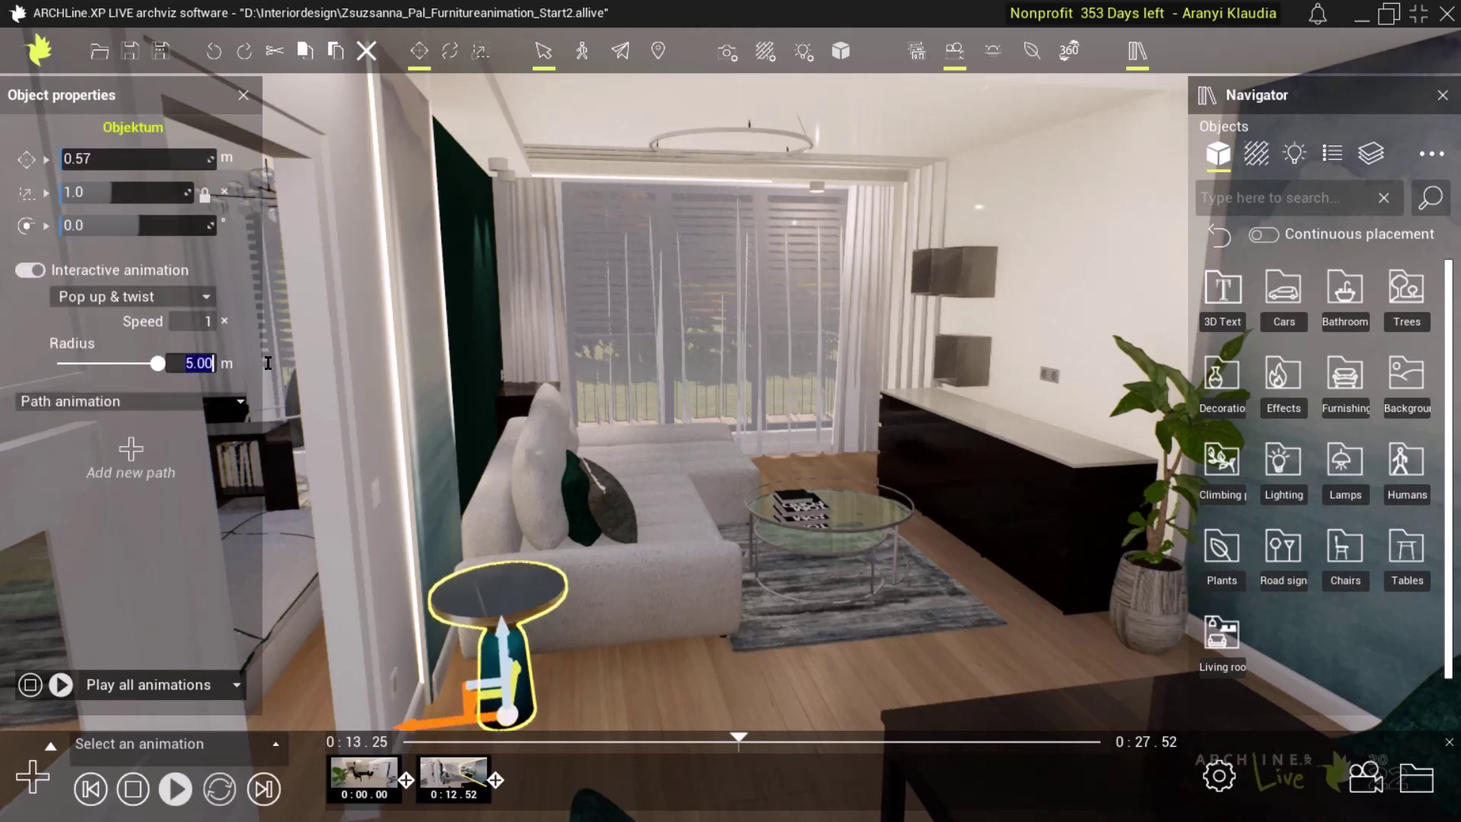
pyautogui.press('Return')
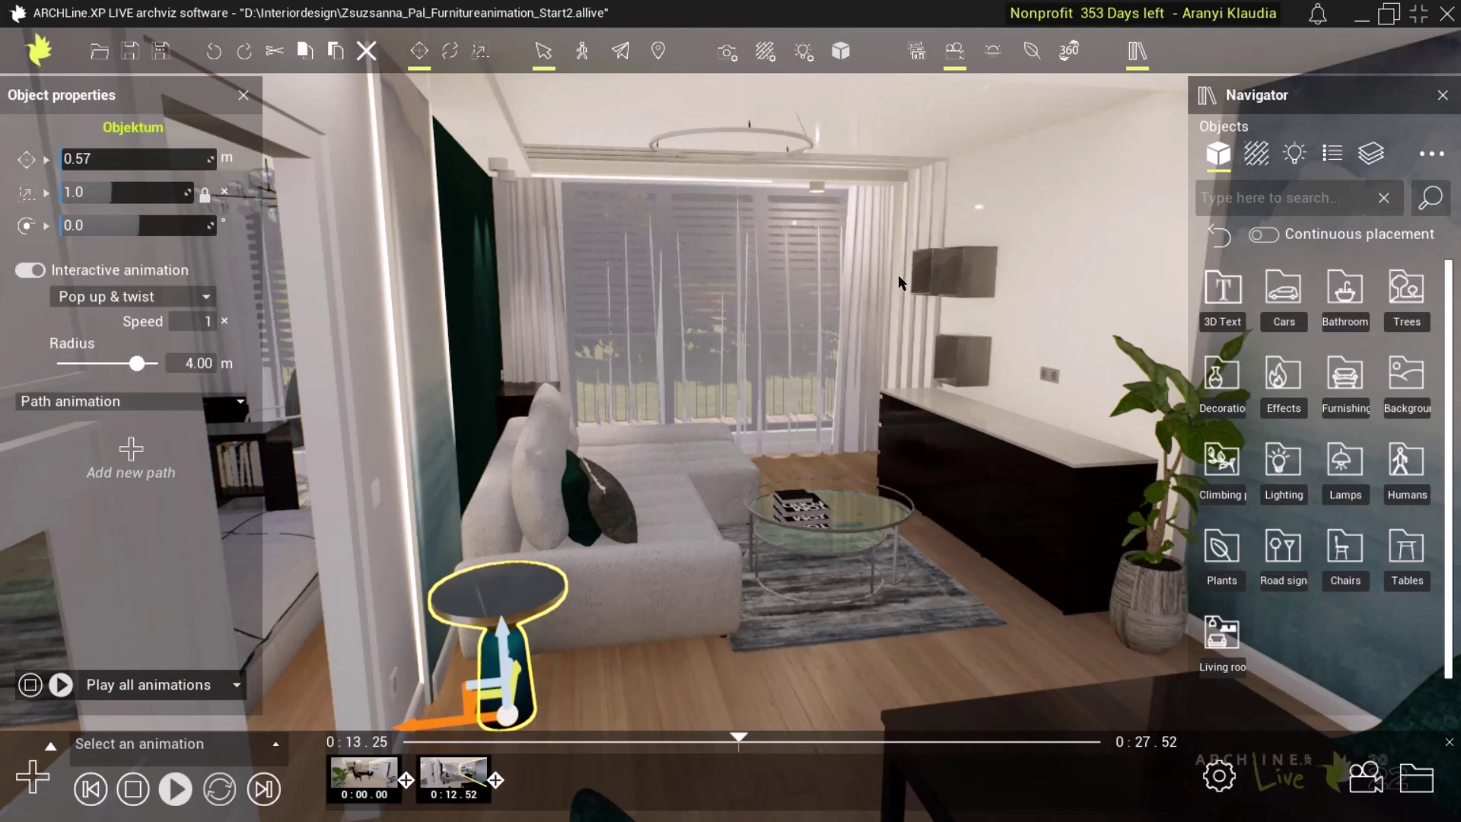
# Enable interactive animation on the dark wall-mounted boxes above the living room sideboard.
pyautogui.click(963, 292)
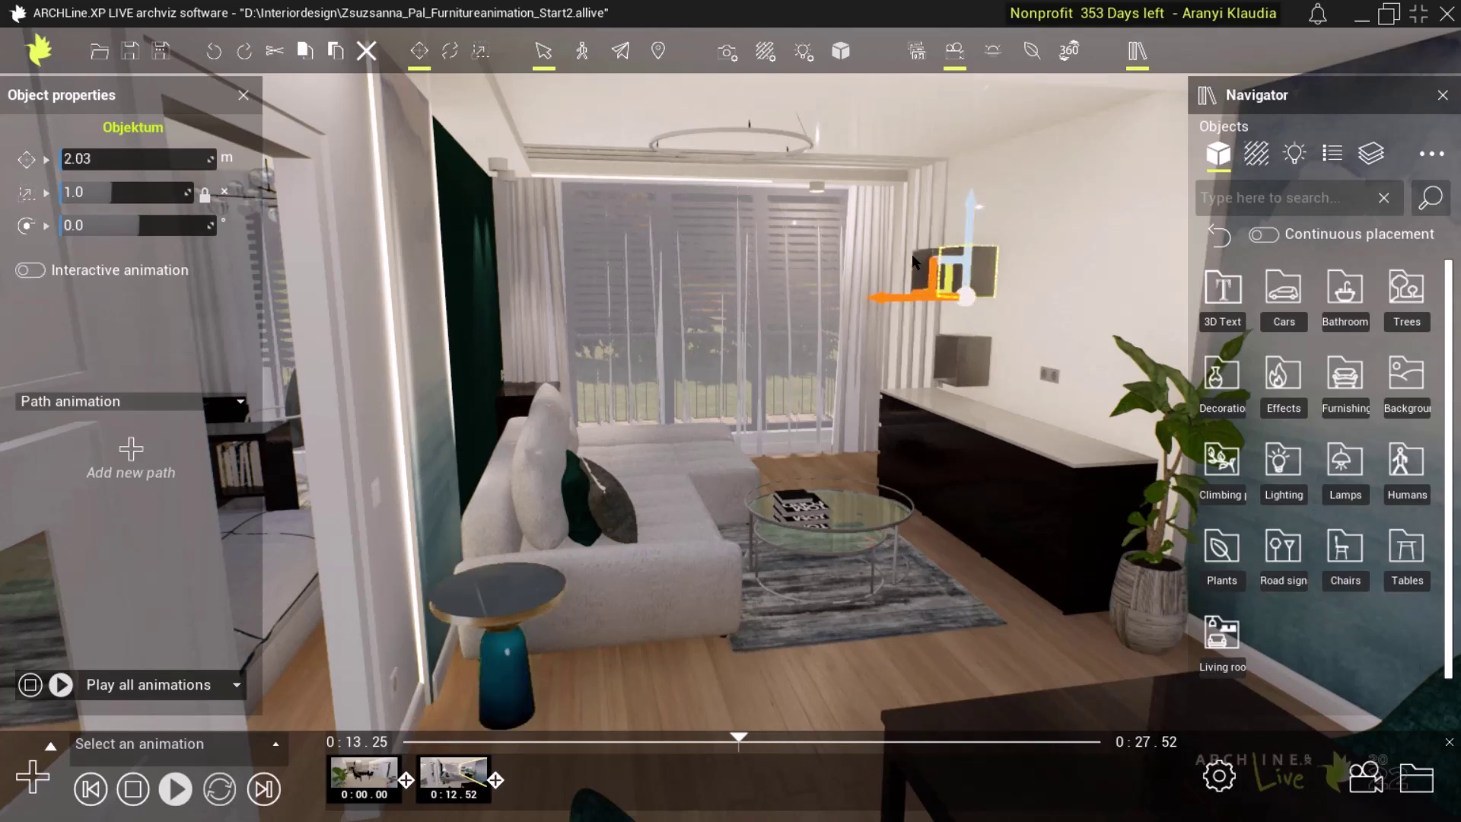
pyautogui.moveTo(985, 268); pyautogui.dragTo(957, 270)
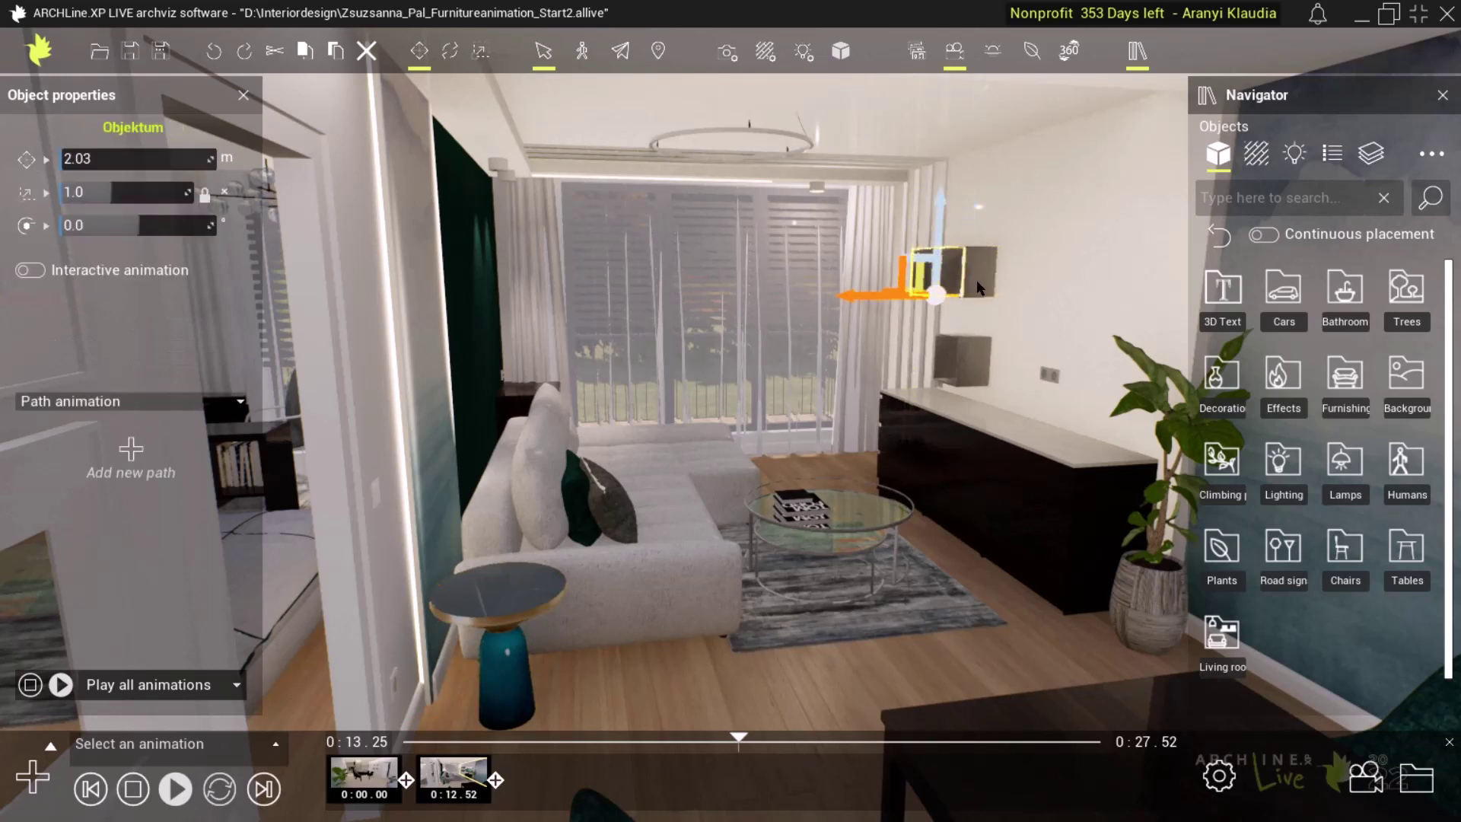
pyautogui.keyDown('ctrl'); pyautogui.click(979, 287); pyautogui.keyUp('ctrl')
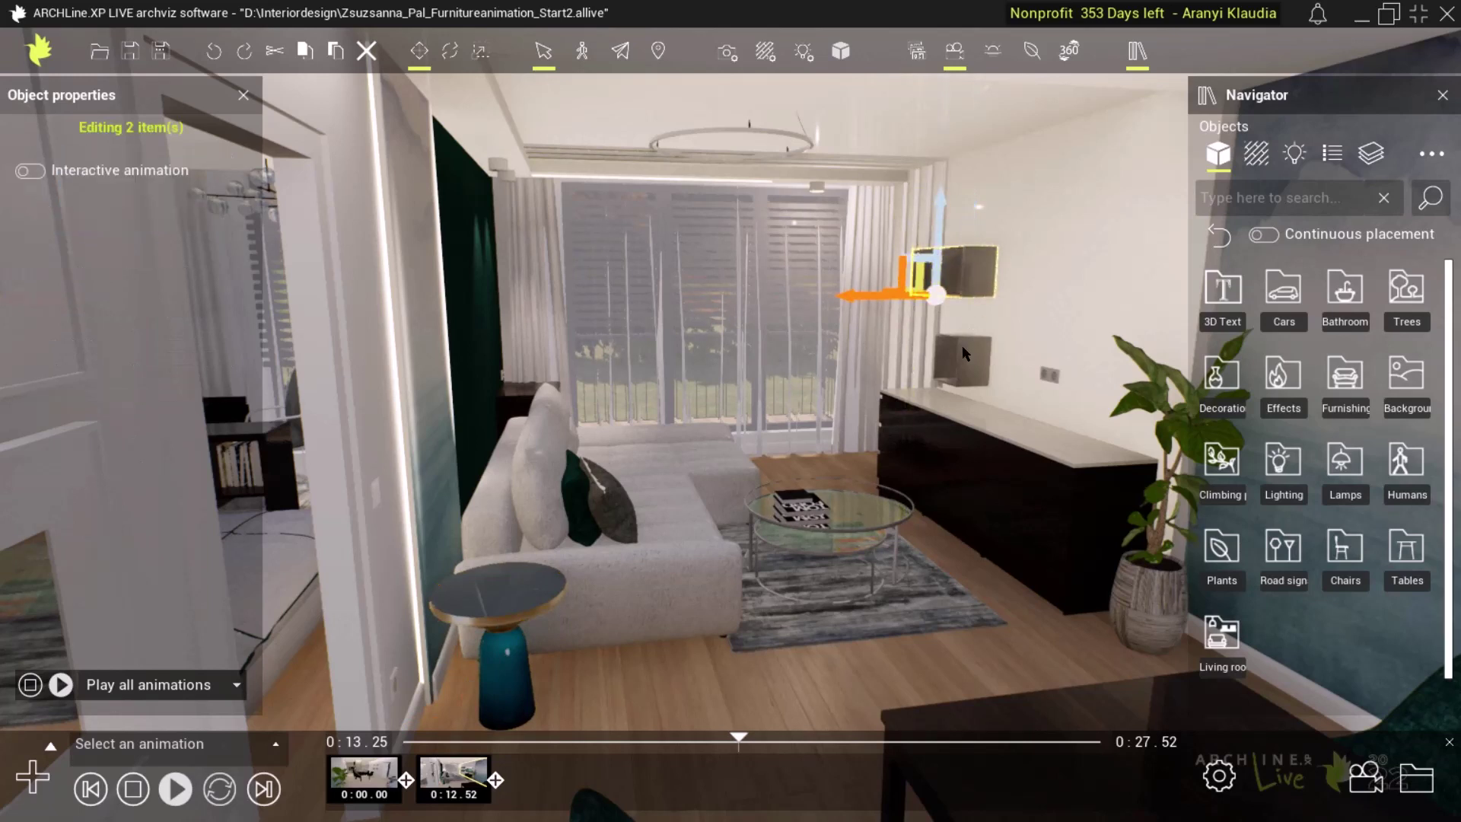
pyautogui.click(42, 171)
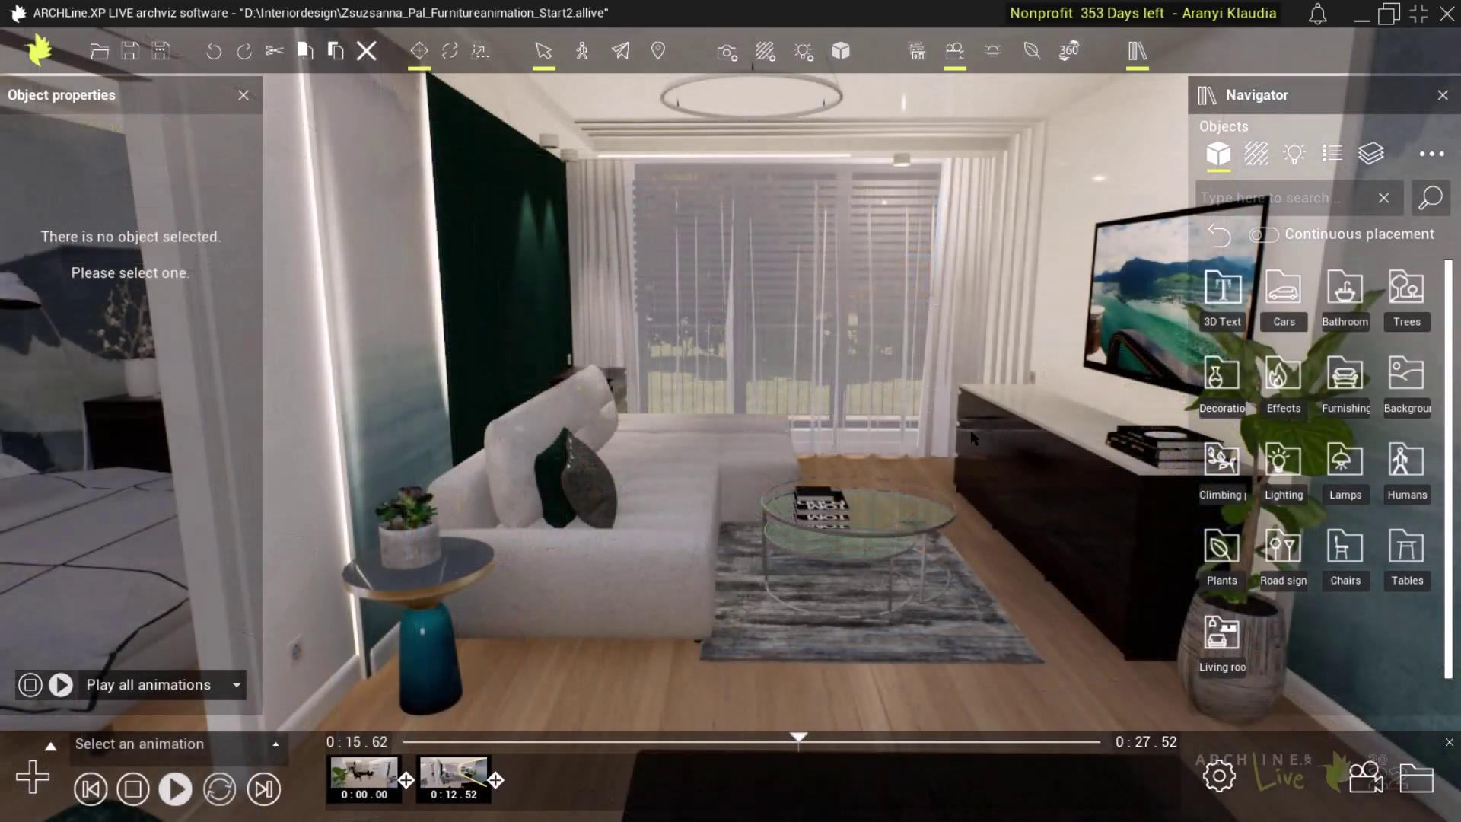
# Enable Pop up interactive animation with a 5 m radius on the three cabinets of the living room sideboard together.
pyautogui.click(972, 437)
pyautogui.keyDown('ctrl'); pyautogui.click(981, 472); pyautogui.keyUp('ctrl')
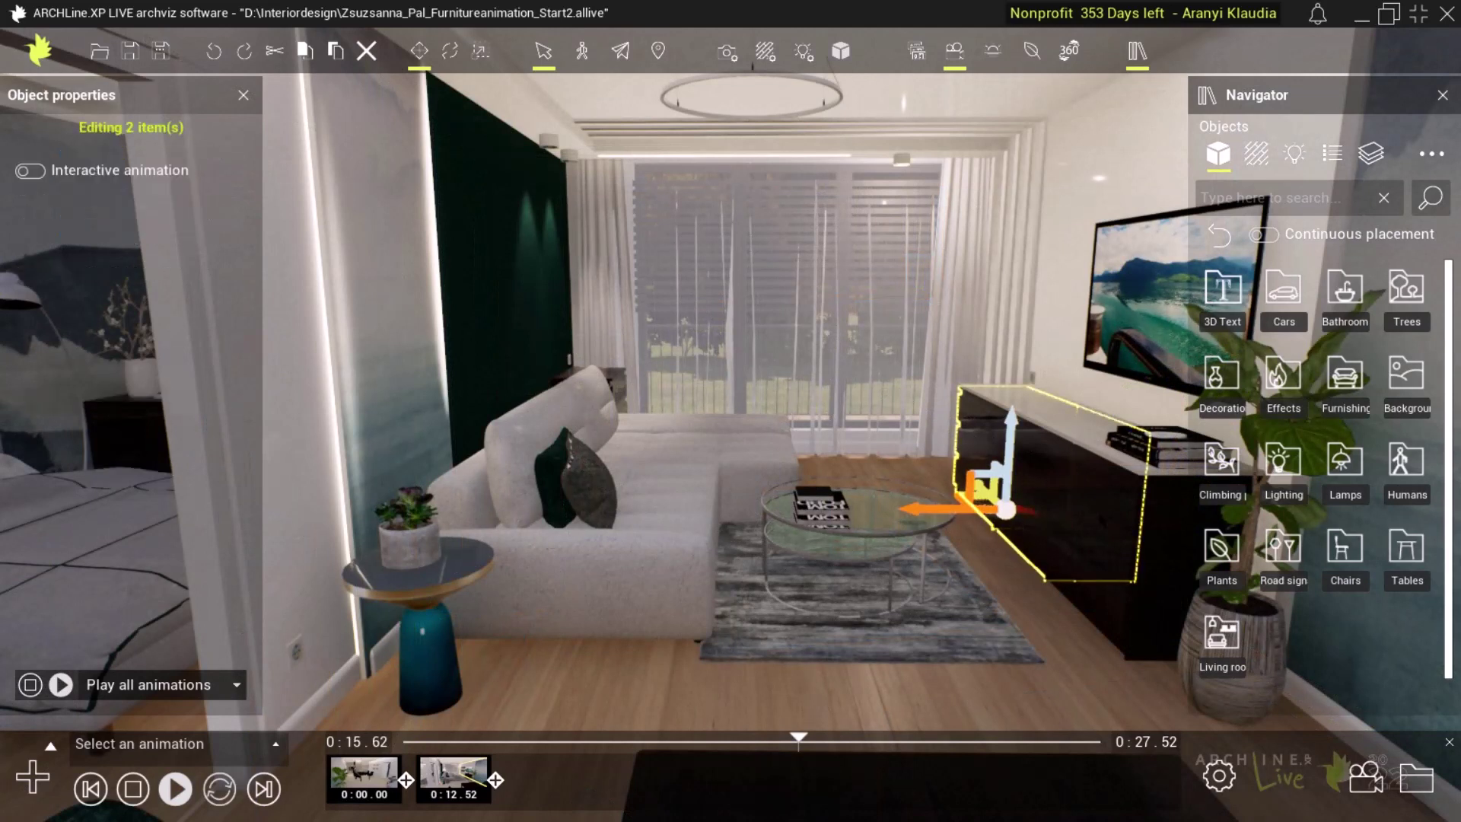
pyautogui.keyDown('ctrl'); pyautogui.click(1010, 542); pyautogui.keyUp('ctrl')
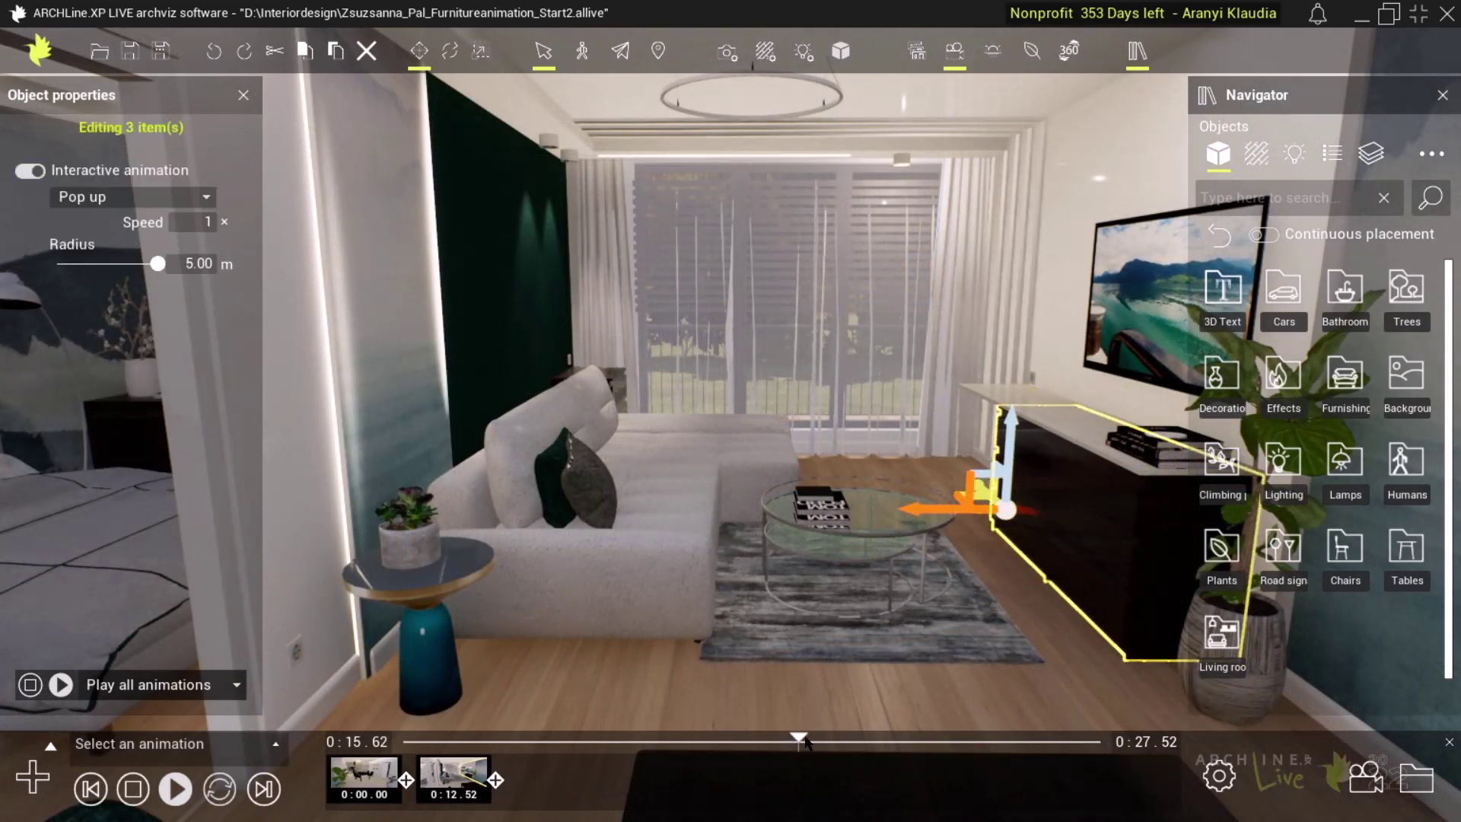
# Set the radius of the interactive animation on the sideboard's far cabinet, nearest the window, to 5.50 m.
pyautogui.moveTo(798, 742); pyautogui.dragTo(827, 729)
pyautogui.click(1033, 482)
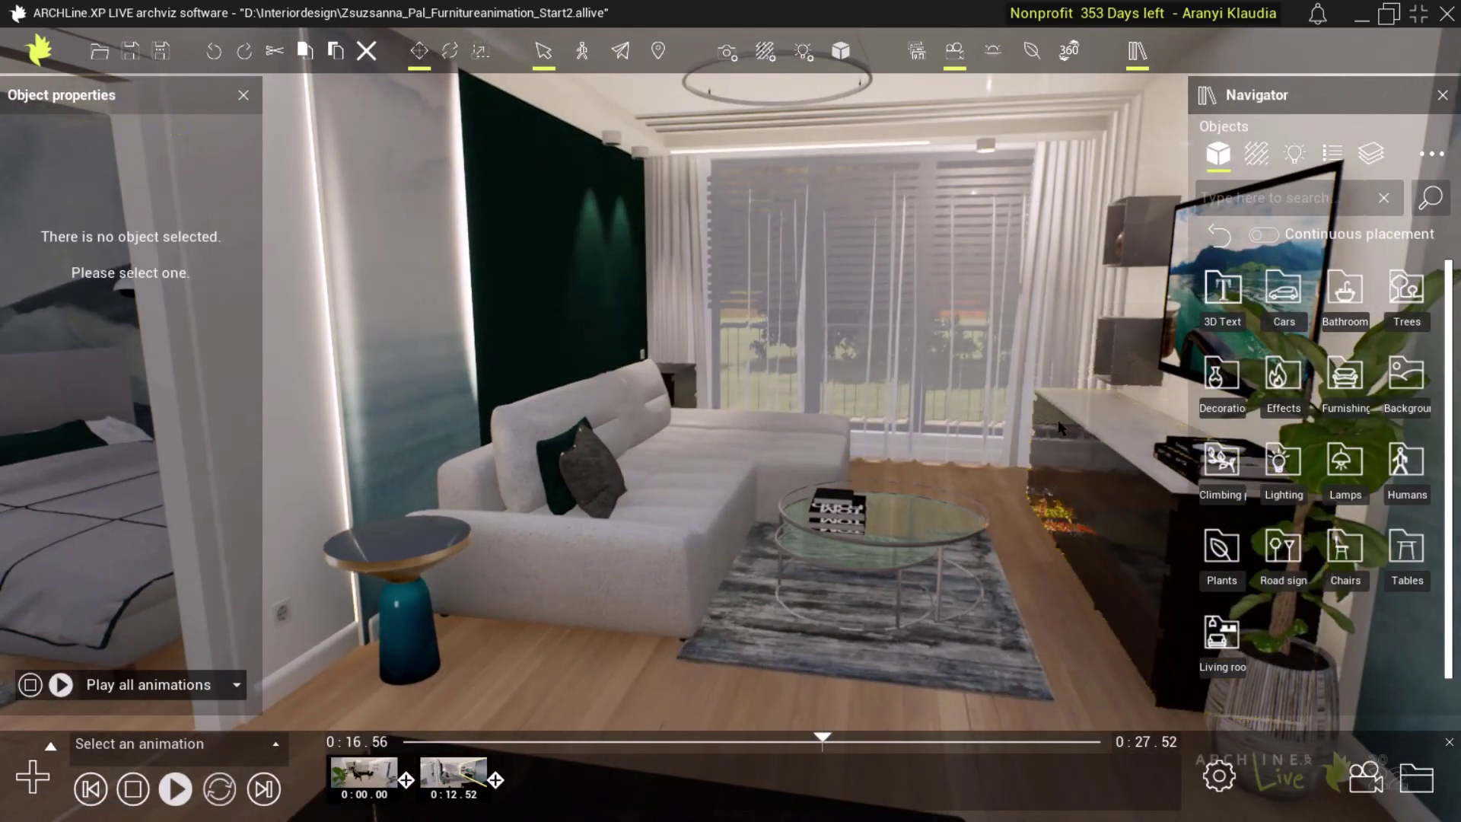
pyautogui.click(1034, 449)
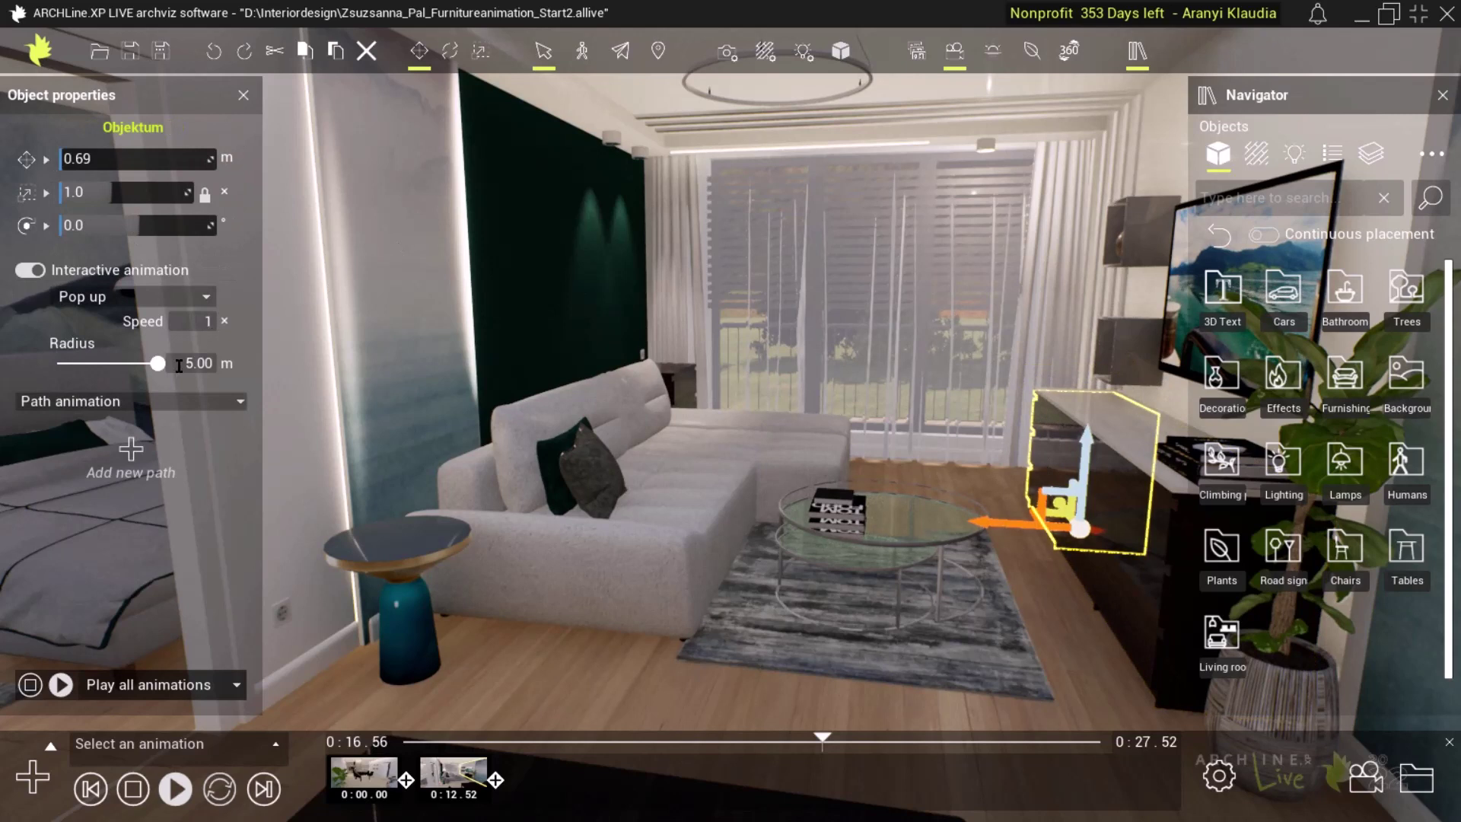
pyautogui.doubleClick(179, 365)
pyautogui.write('5,50')
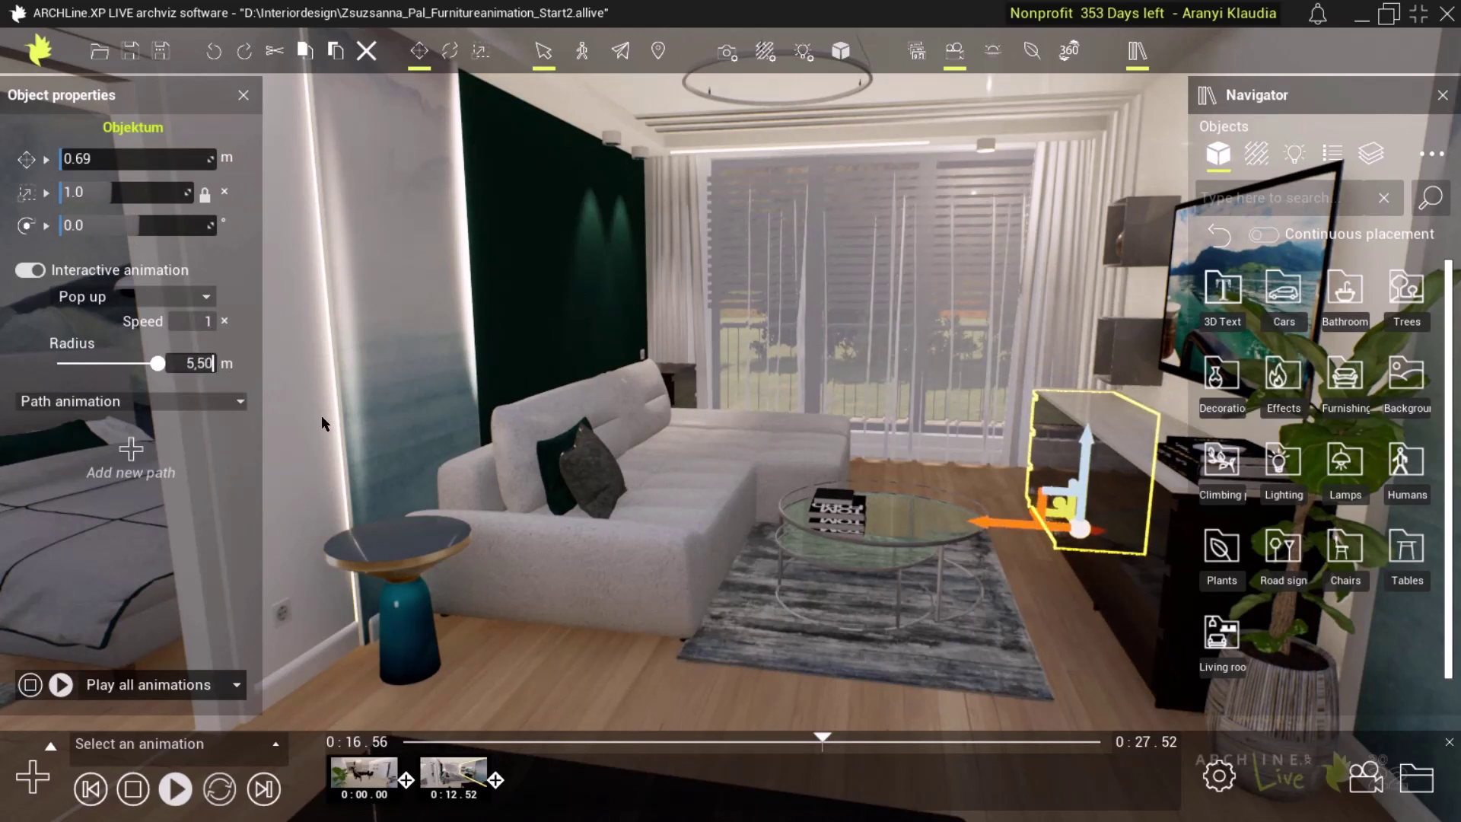
pyautogui.press('Return')
# Set the interactive animation radius to 4.70 m on the sideboard's middle cabinet and 3.90 m on its nearest cabinet.
pyautogui.hotkey('ctrl', 'z')
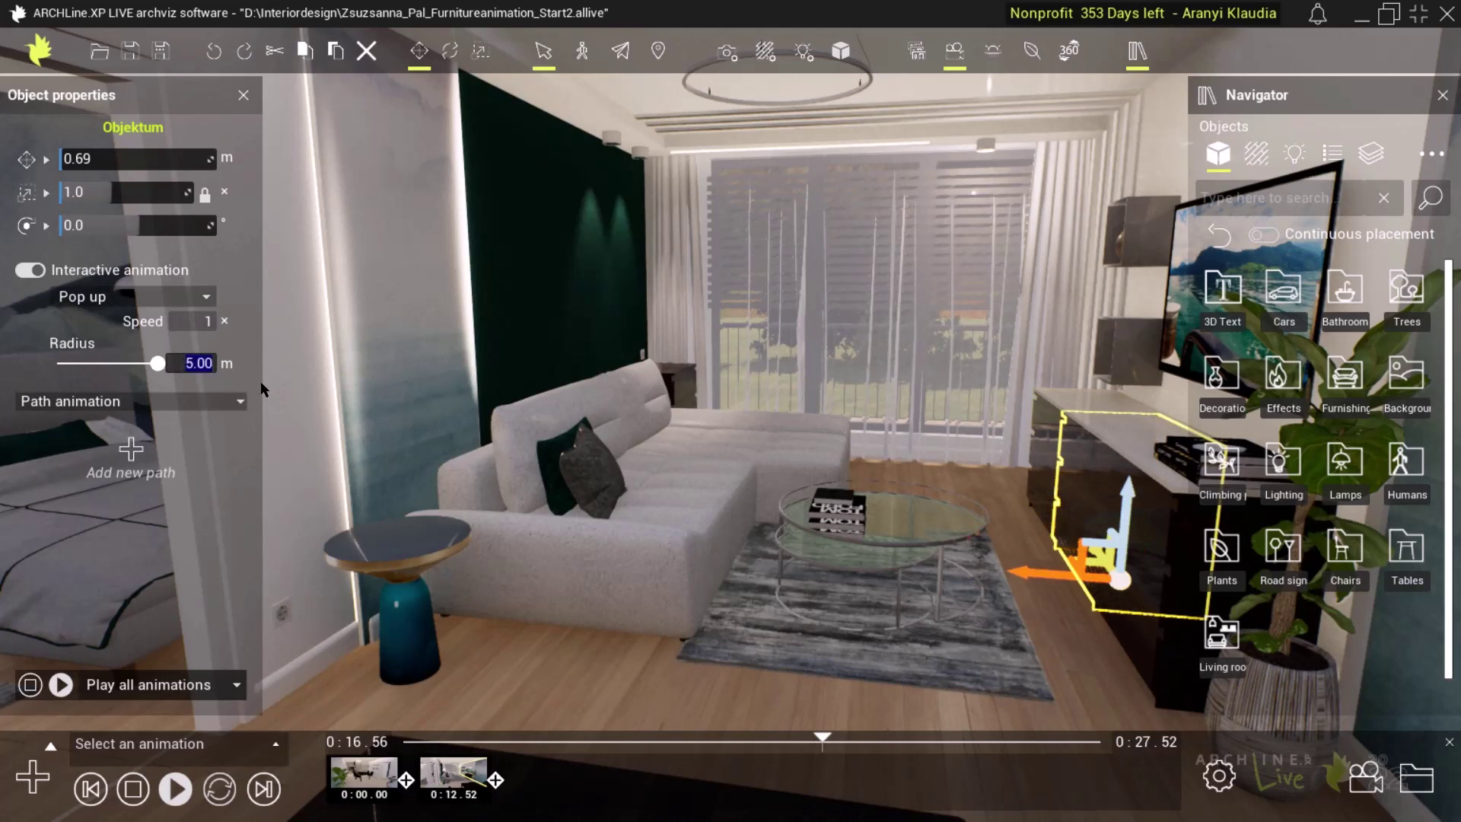
pyautogui.write('4,7')
pyautogui.press('Return')
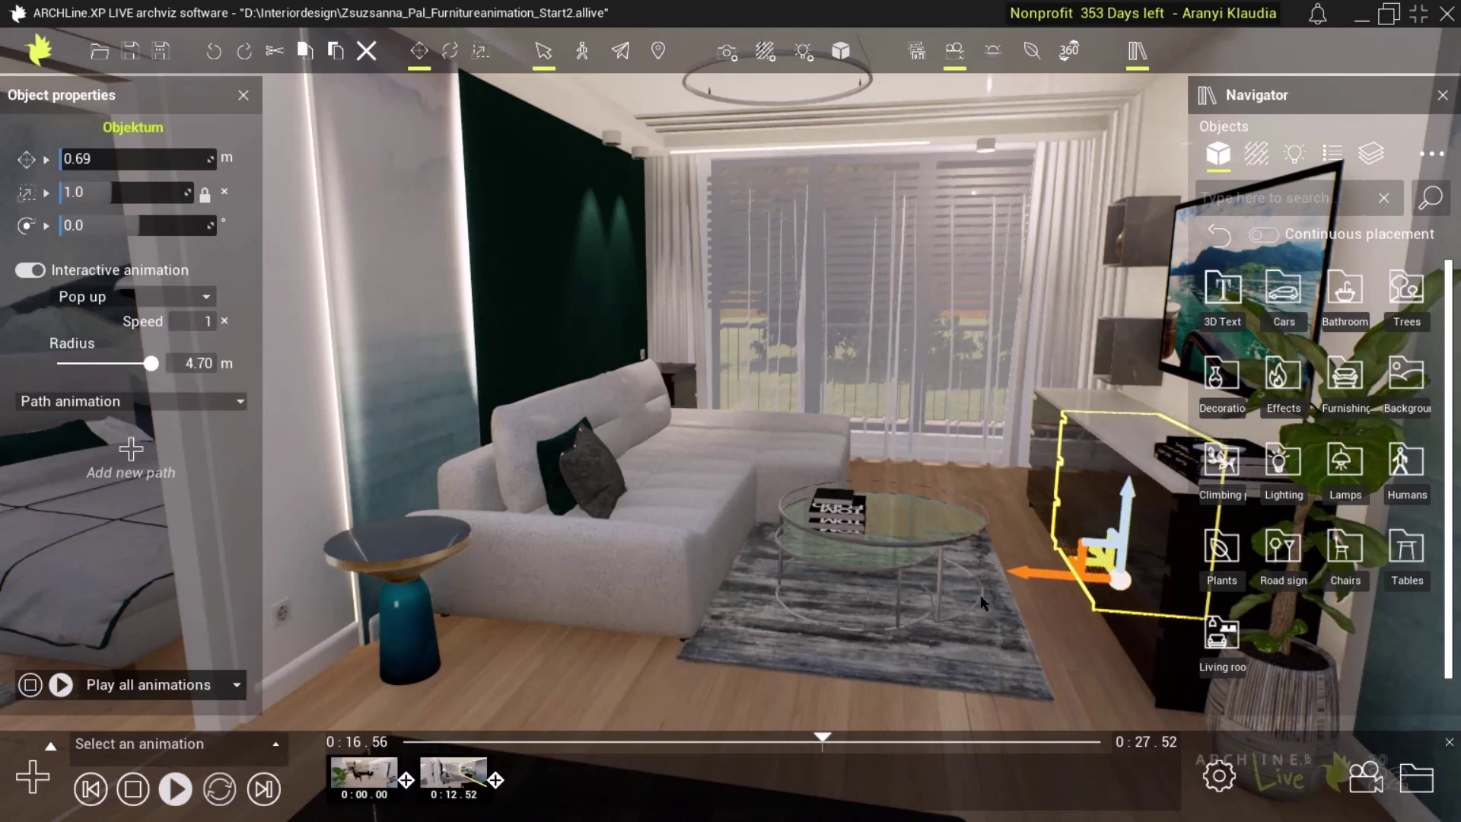
pyautogui.hotkey('ctrl', 'z')
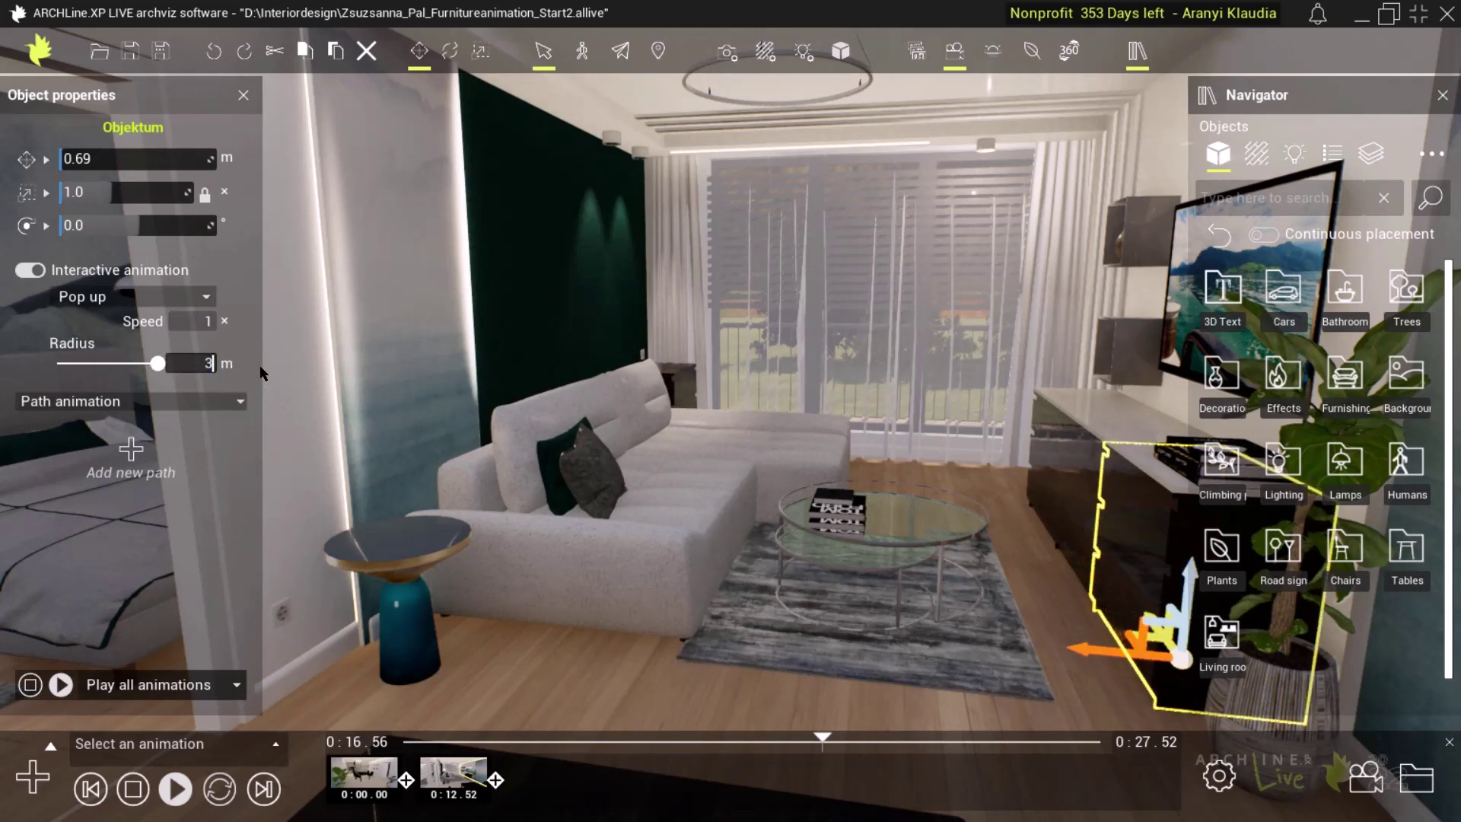
pyautogui.press('Return')
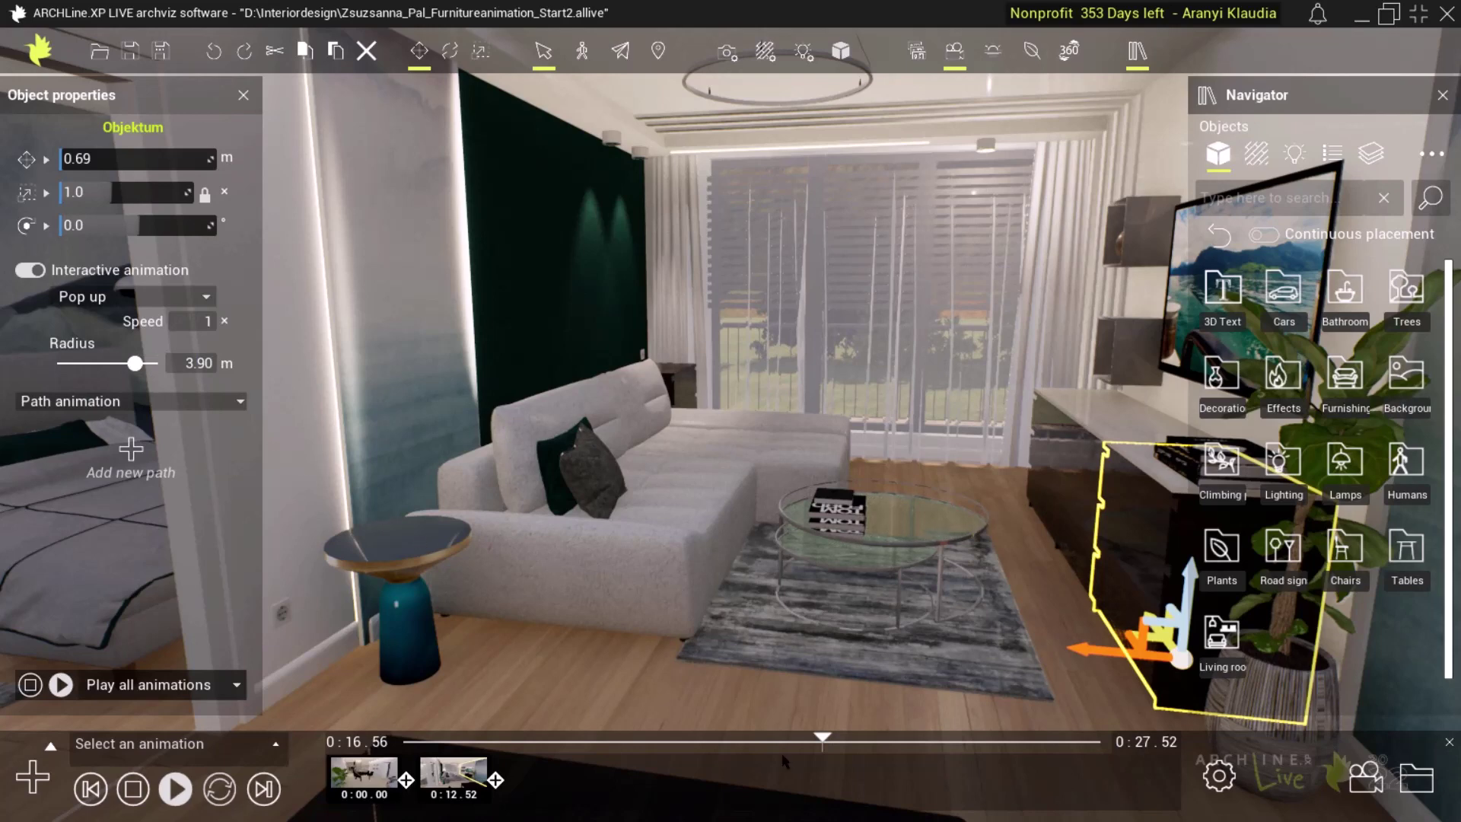
# Replay the camera animation through the living room to check how the sideboard cabinets appear.
pyautogui.moveTo(822, 745); pyautogui.dragTo(805, 742)
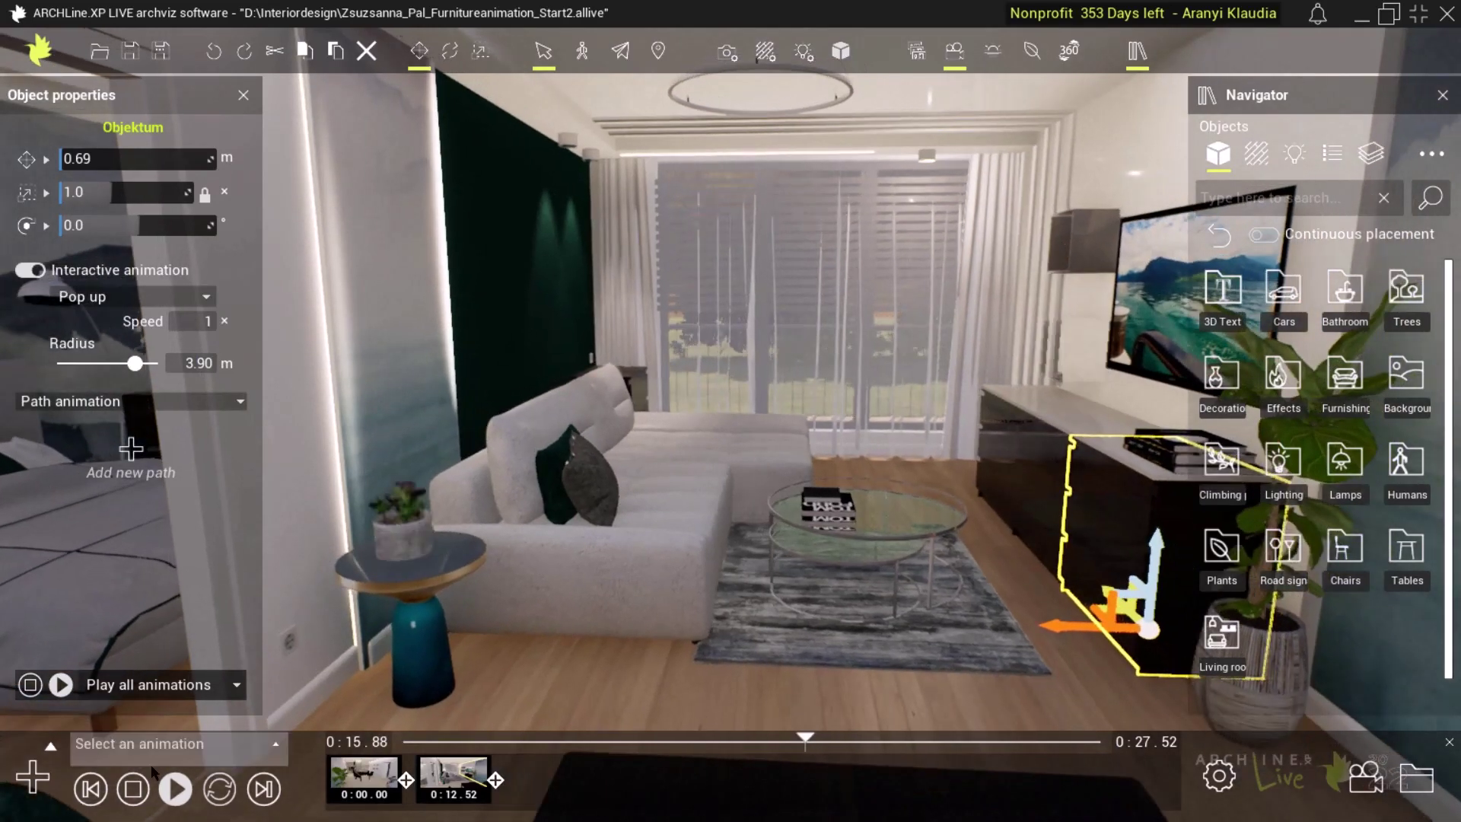
pyautogui.click(176, 789)
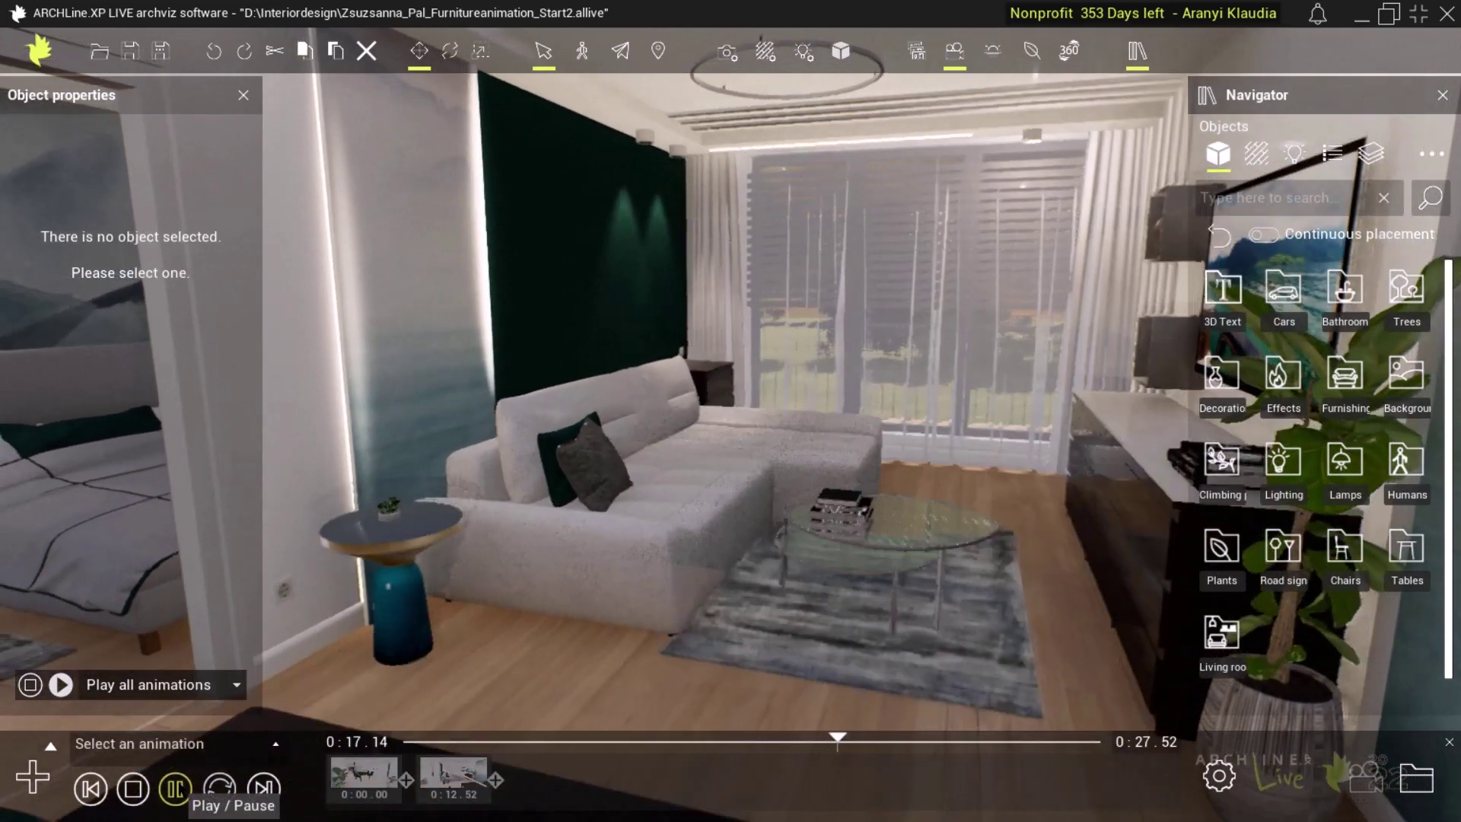
pyautogui.moveTo(847, 740); pyautogui.dragTo(764, 742)
pyautogui.click(175, 790)
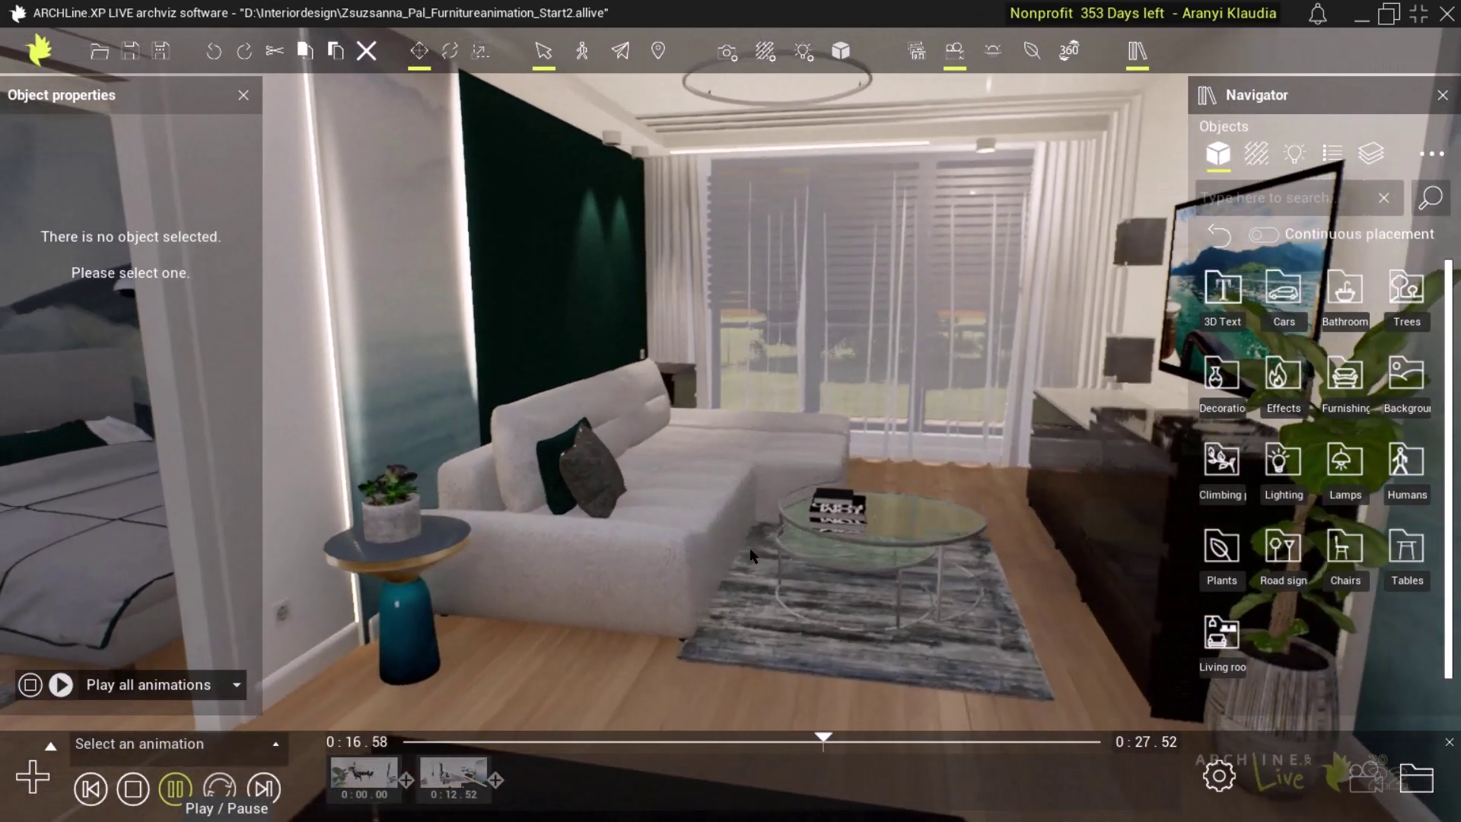
pyautogui.click(175, 789)
# Enable Pop up interactive animation with a 4.60 m radius on the sideboard's white top and 3.70 m on the large potted plant.
pyautogui.click(1118, 427)
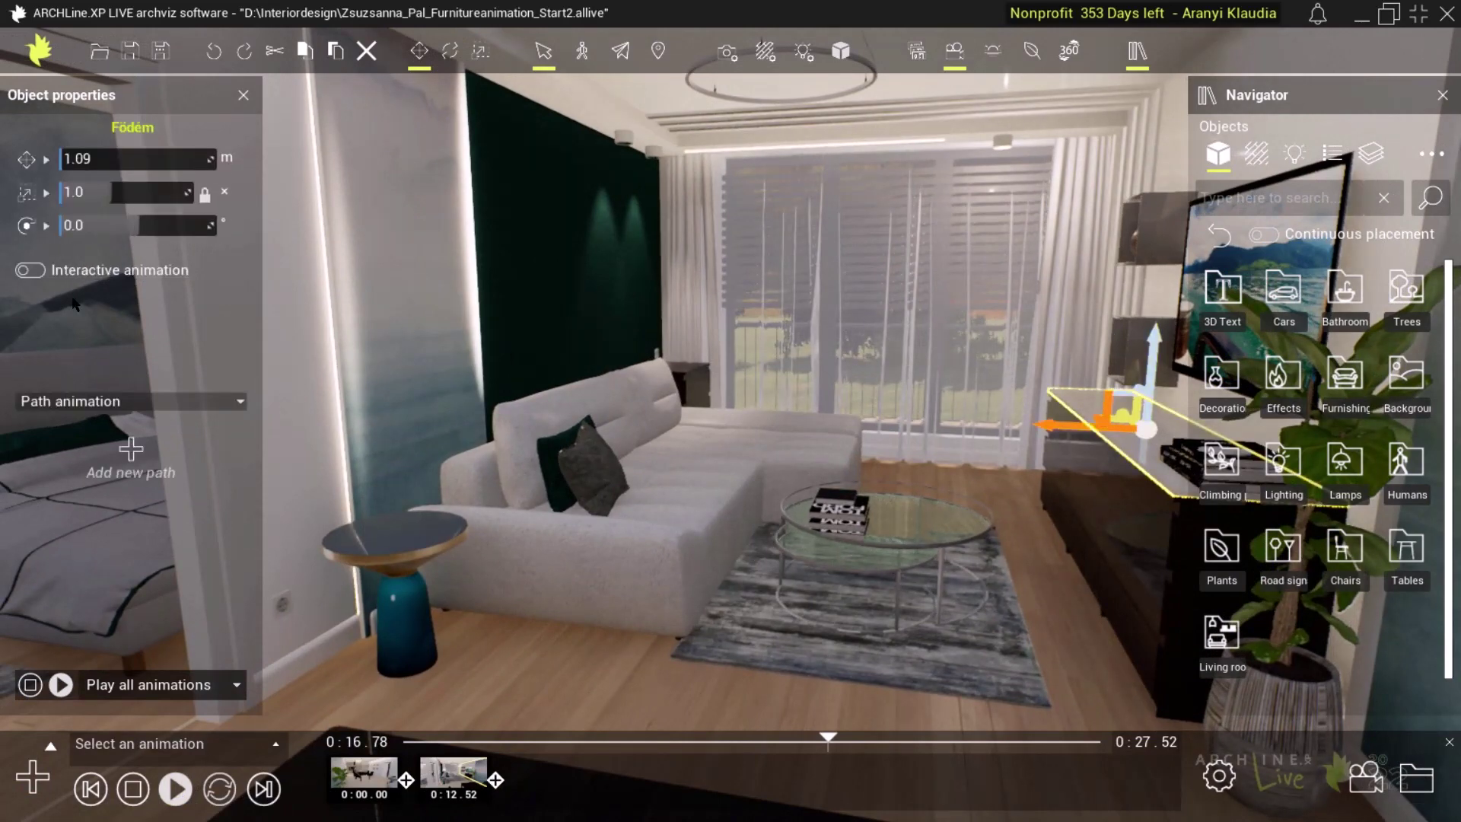
pyautogui.click(34, 271)
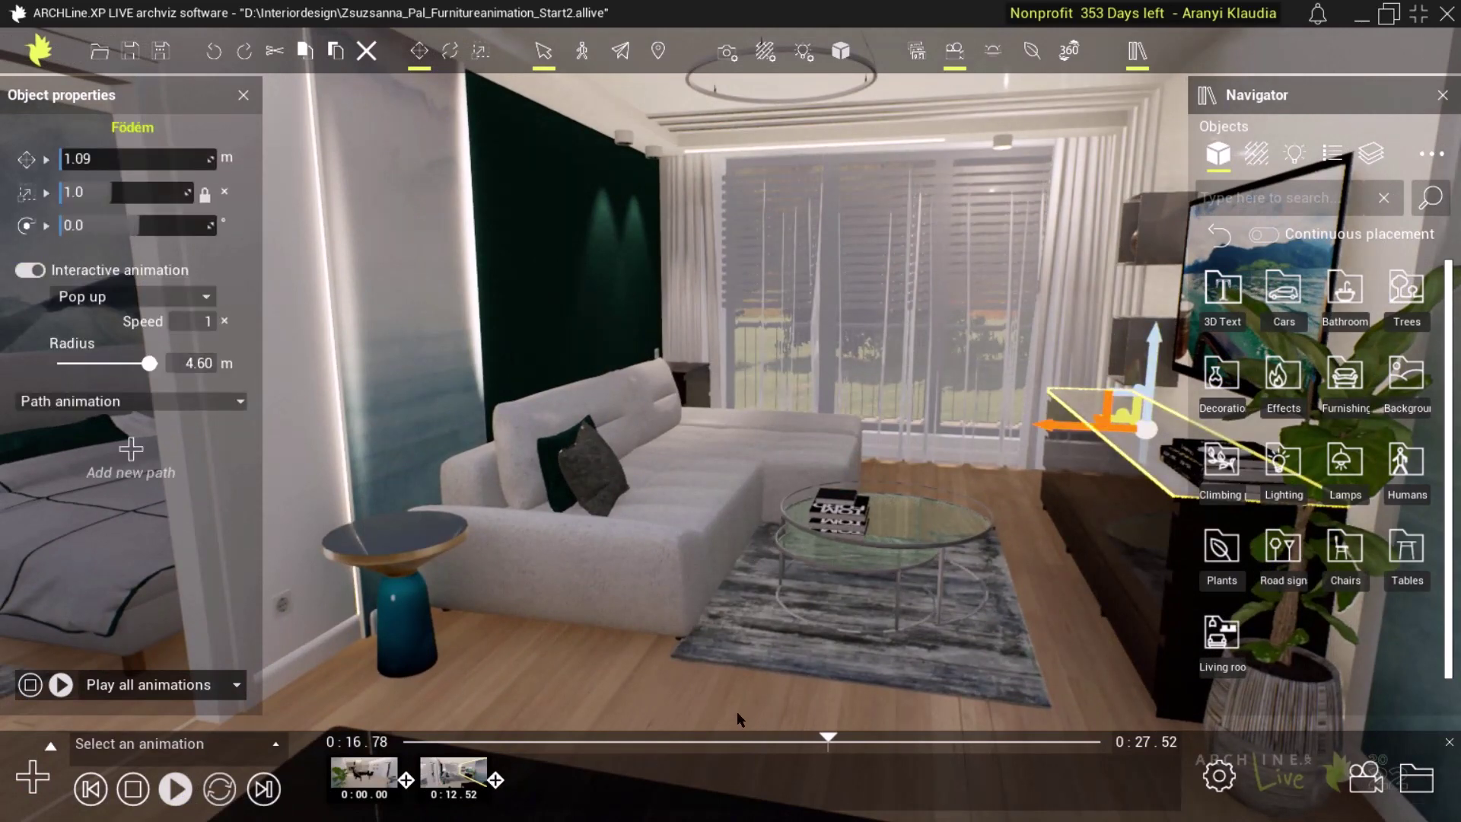
pyautogui.moveTo(827, 741); pyautogui.dragTo(783, 742)
pyautogui.click(1189, 612)
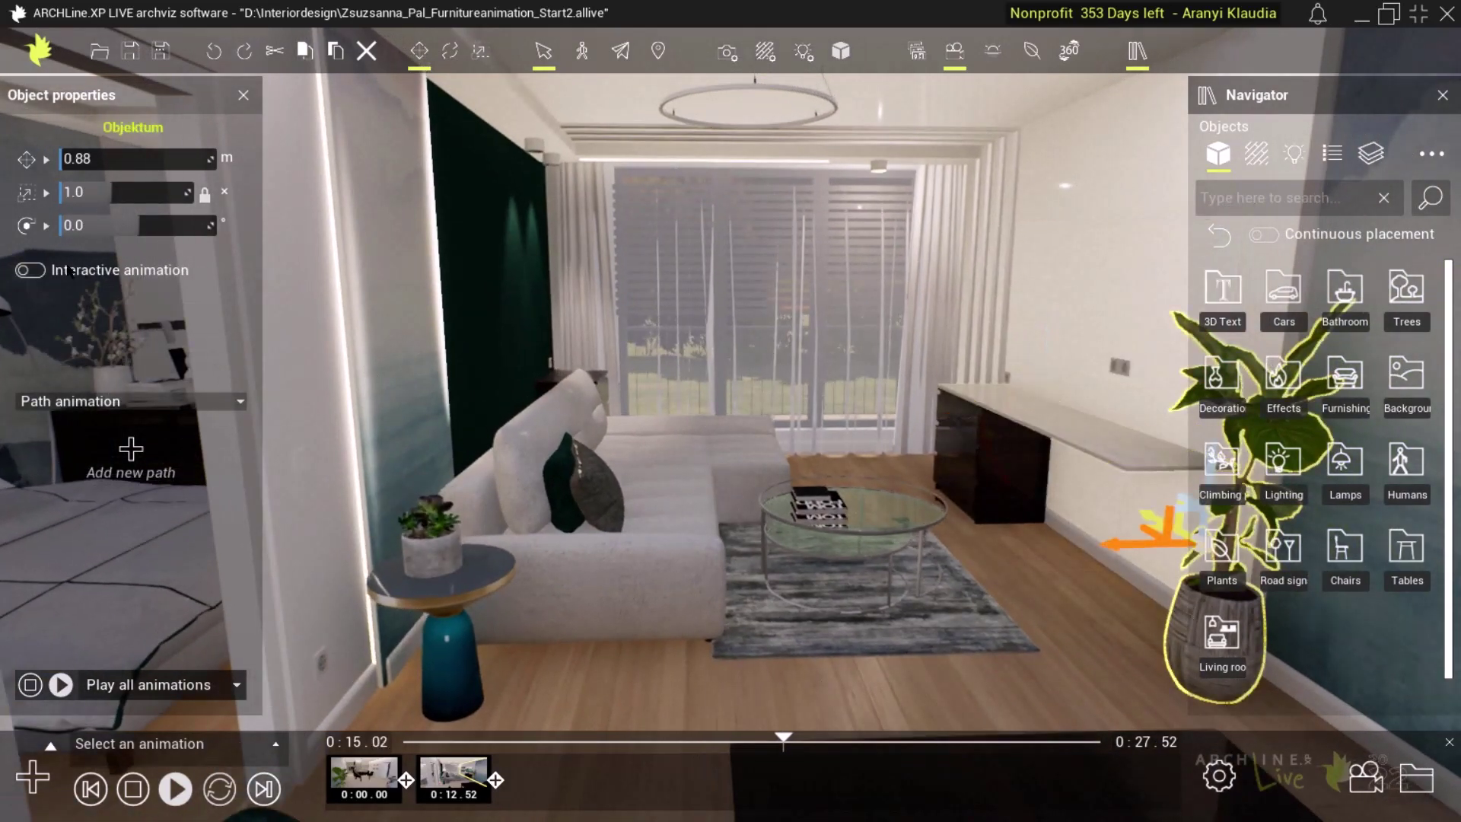
pyautogui.click(35, 272)
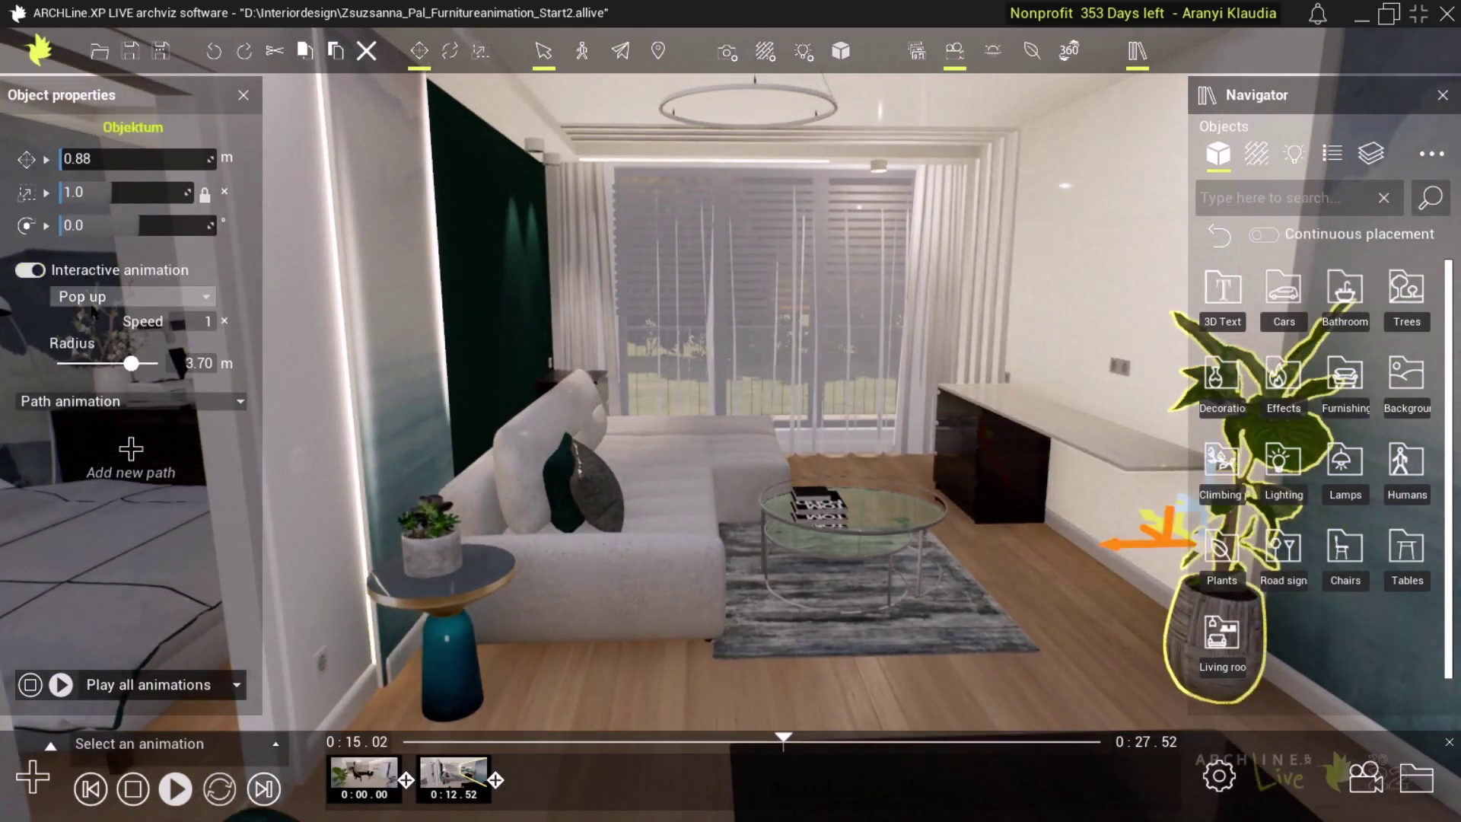
# Enable Drop interactive animation with a 4 m radius on the living room rug.
pyautogui.click(794, 629)
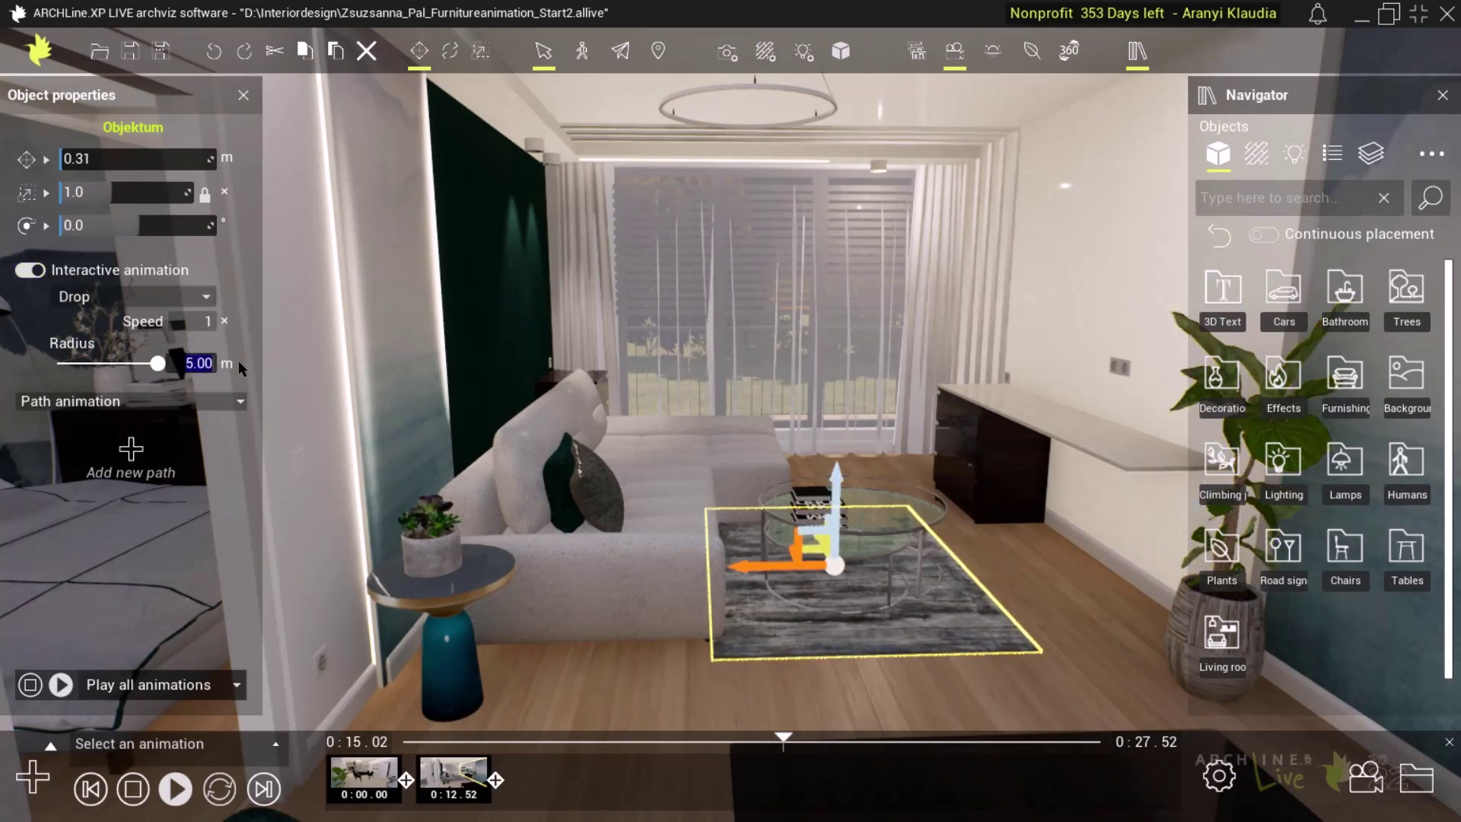
pyautogui.write('4')
pyautogui.press('Return')
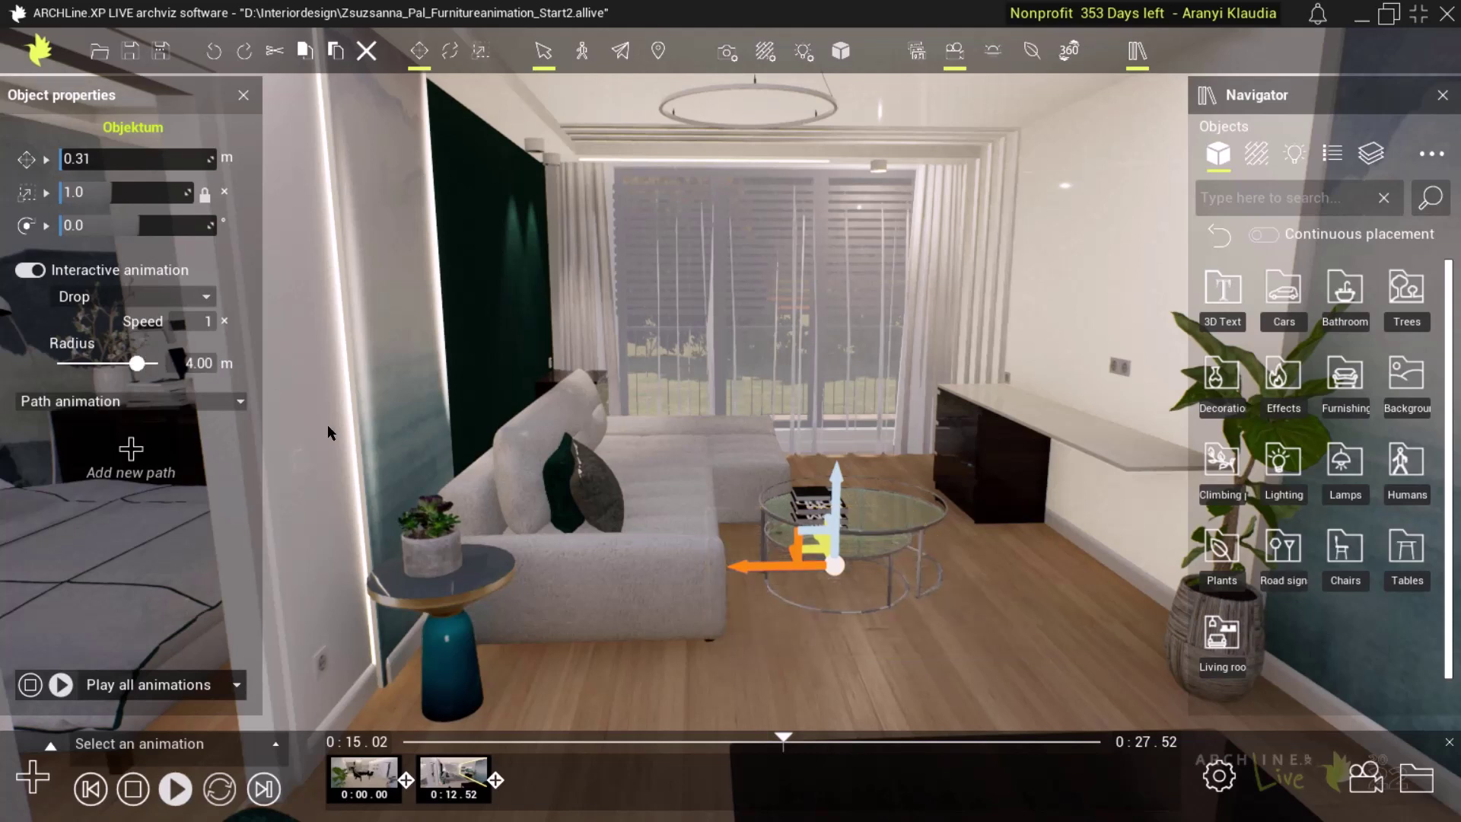
# Enable Pop up & twist interactive animation with a 3.40 m radius on the round glass coffee table.
pyautogui.click(913, 549)
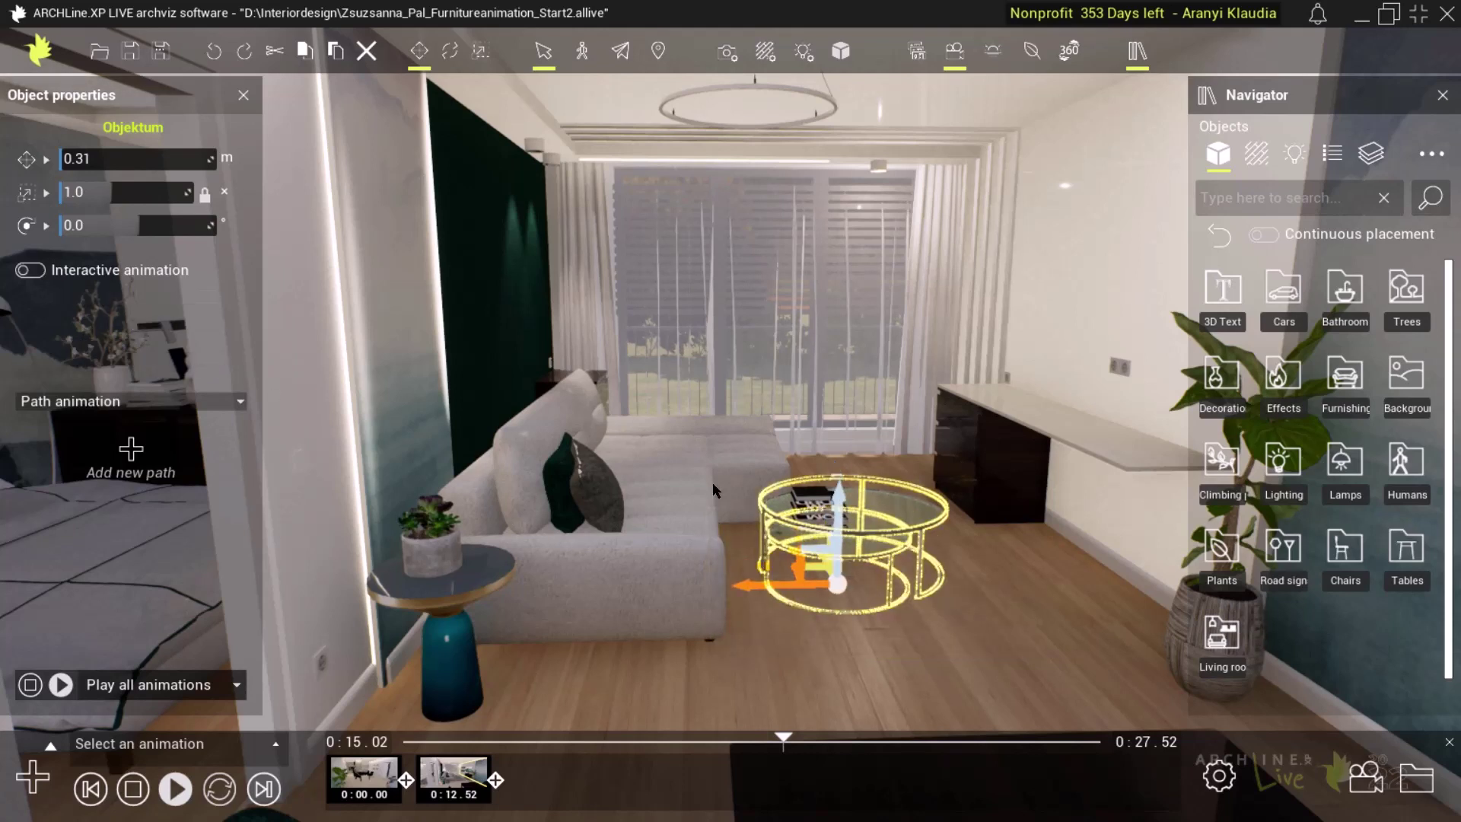
pyautogui.click(28, 272)
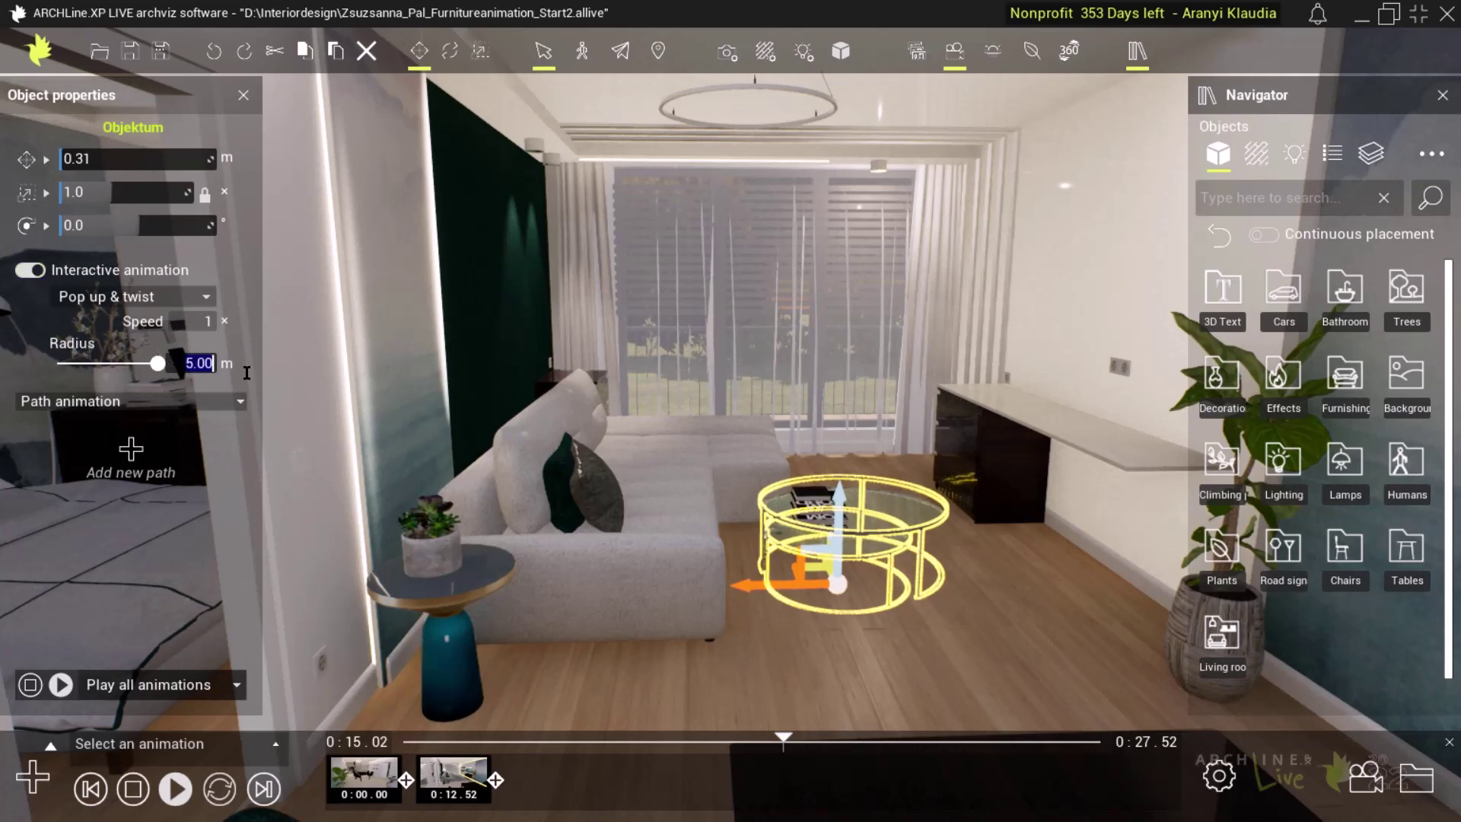
pyautogui.press('Return')
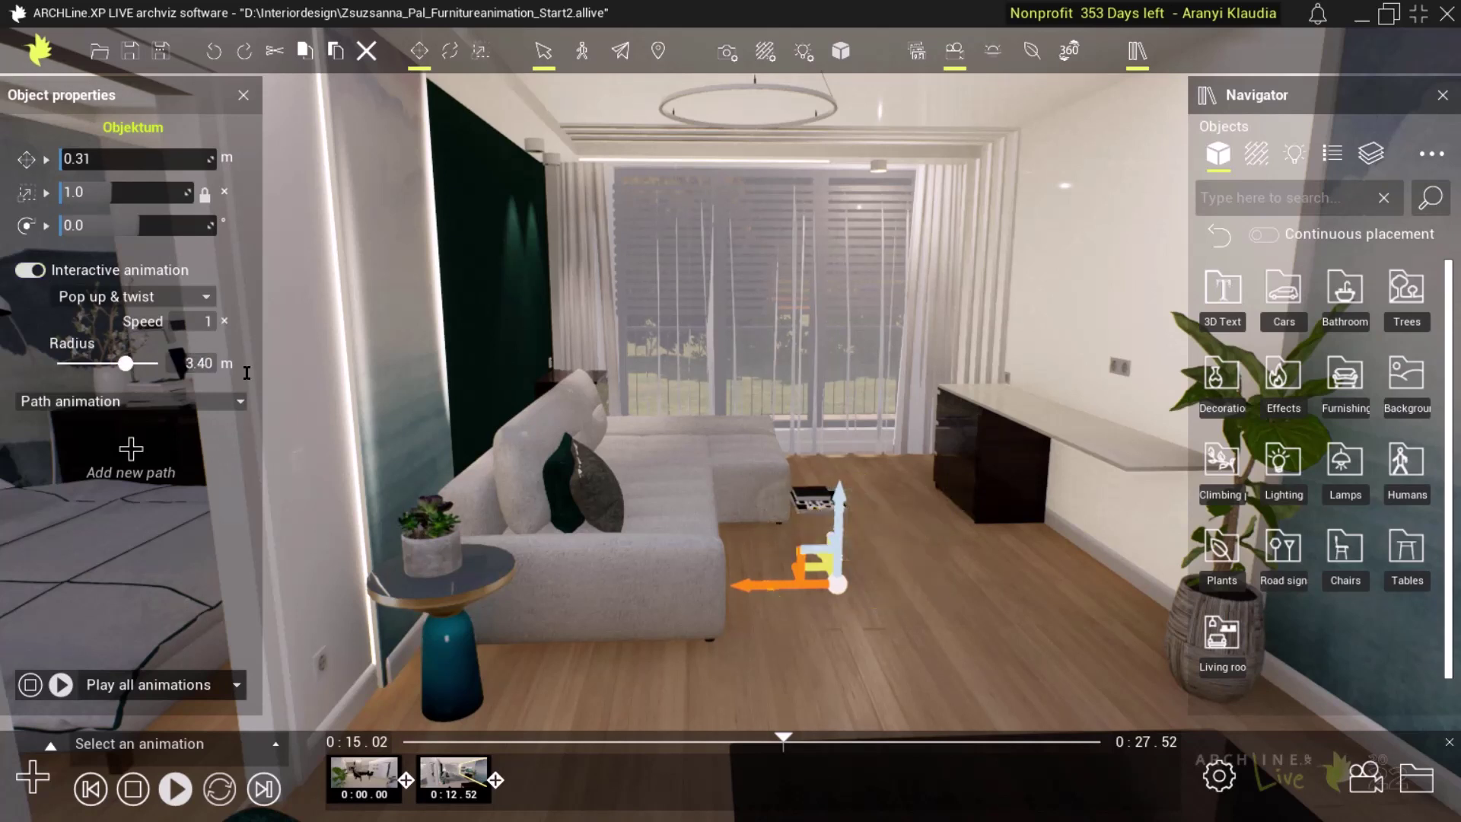
# Play the camera animation on to the sofa view and enable Pop up interactive animation with a 4.20 m radius on the sofa.
pyautogui.click(179, 790)
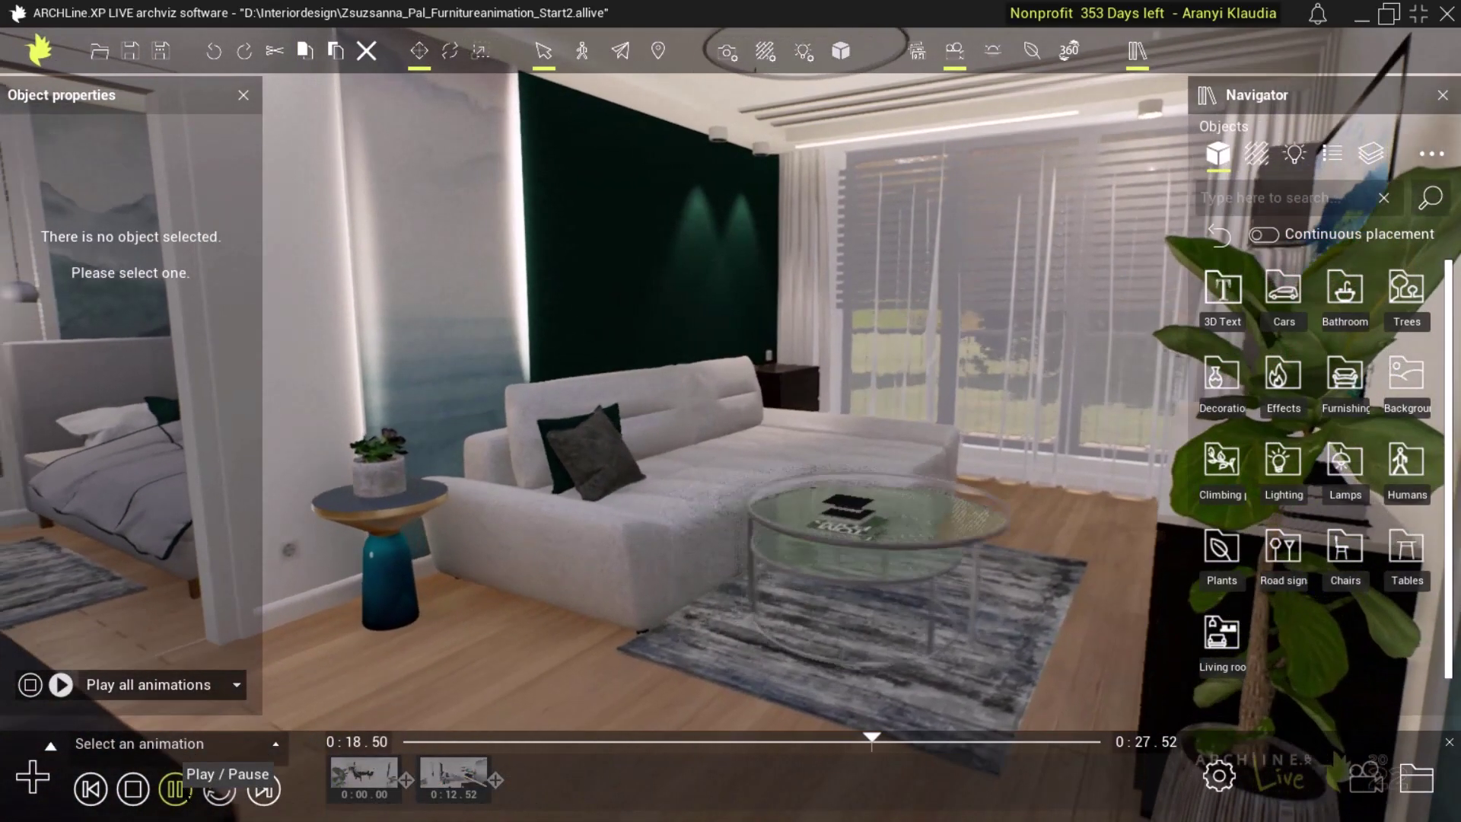
pyautogui.click(638, 535)
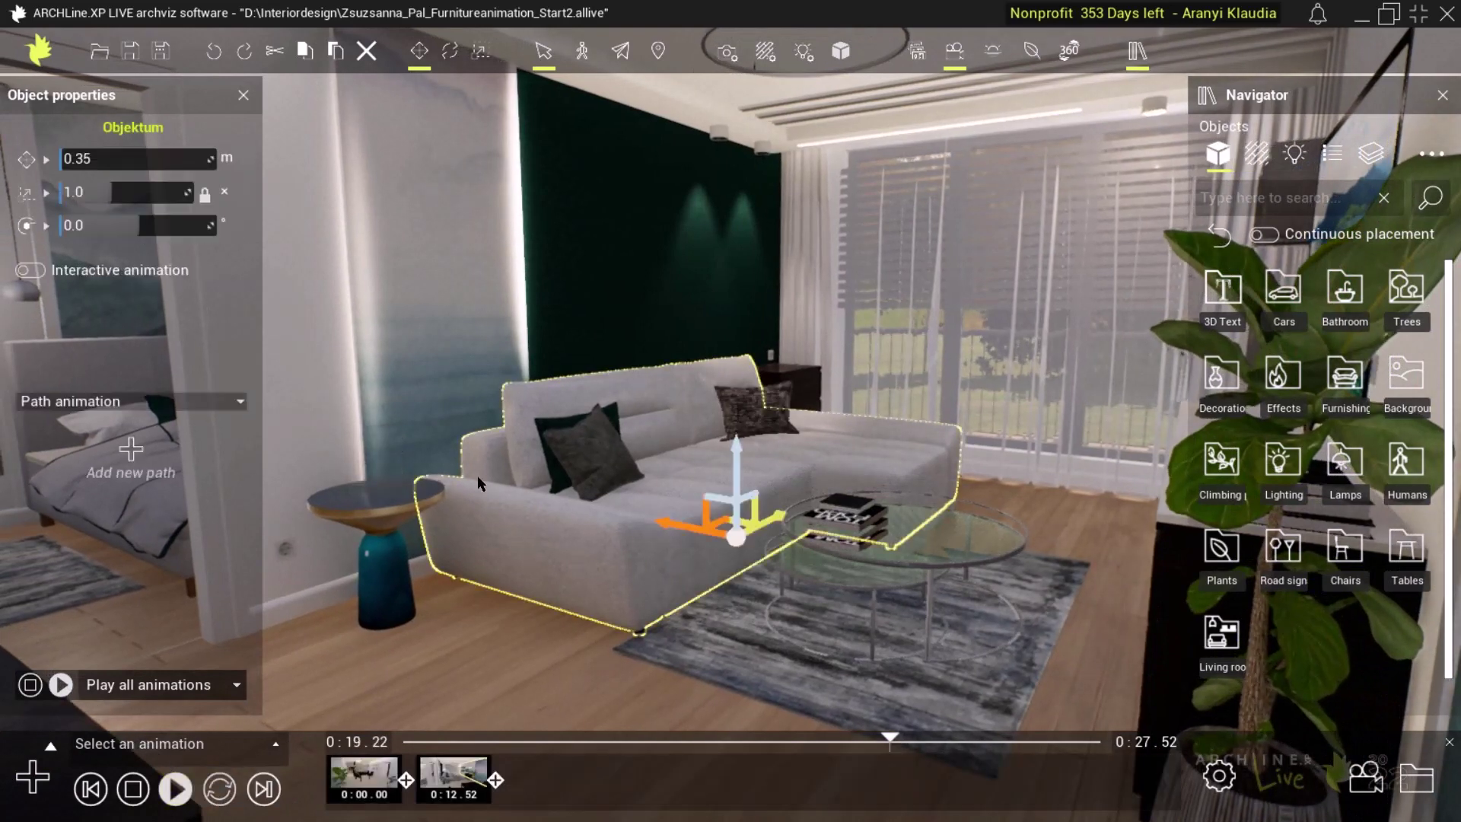
pyautogui.click(29, 271)
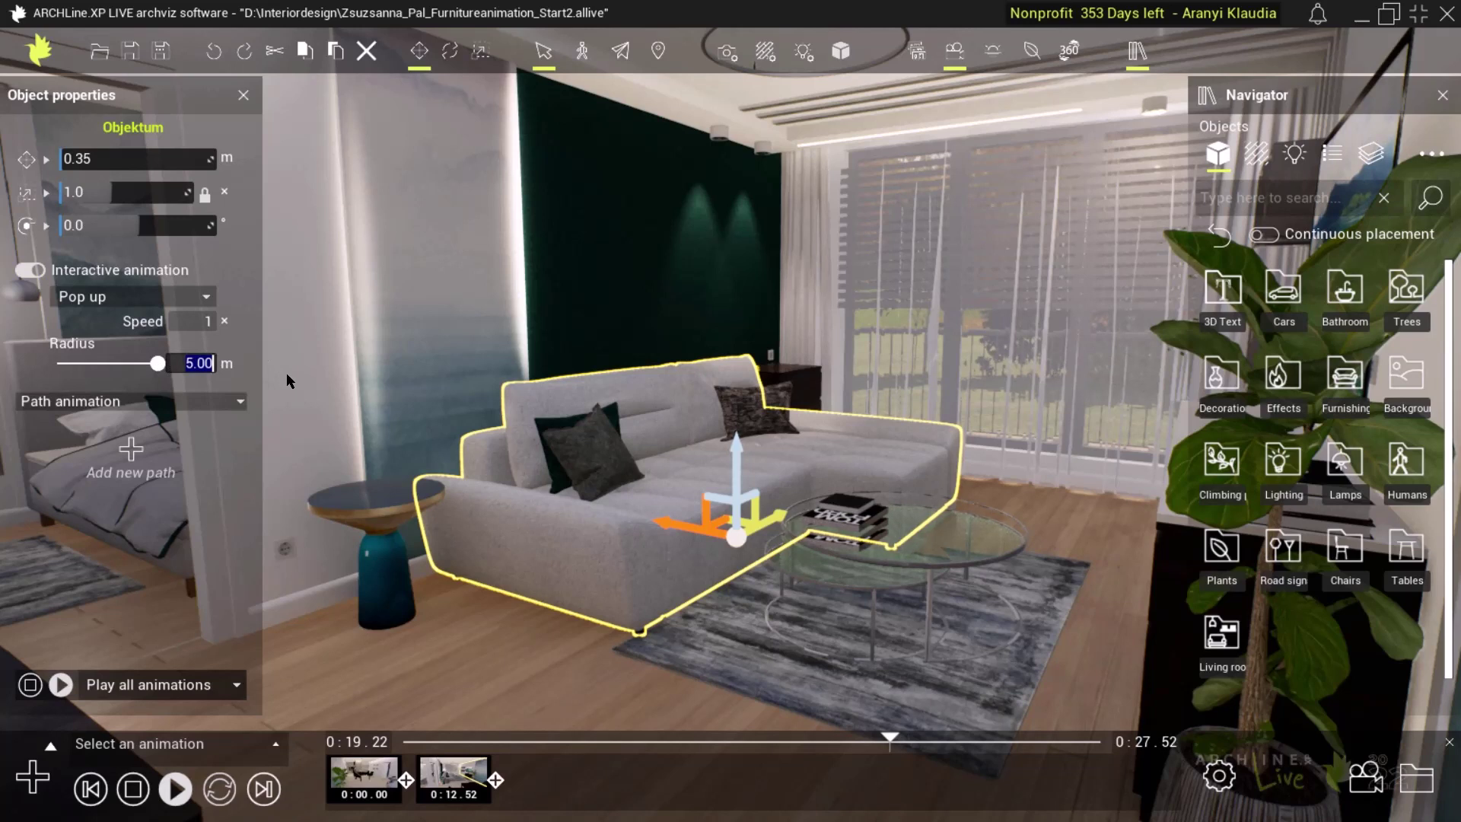
pyautogui.write('4,20')
pyautogui.press('Return')
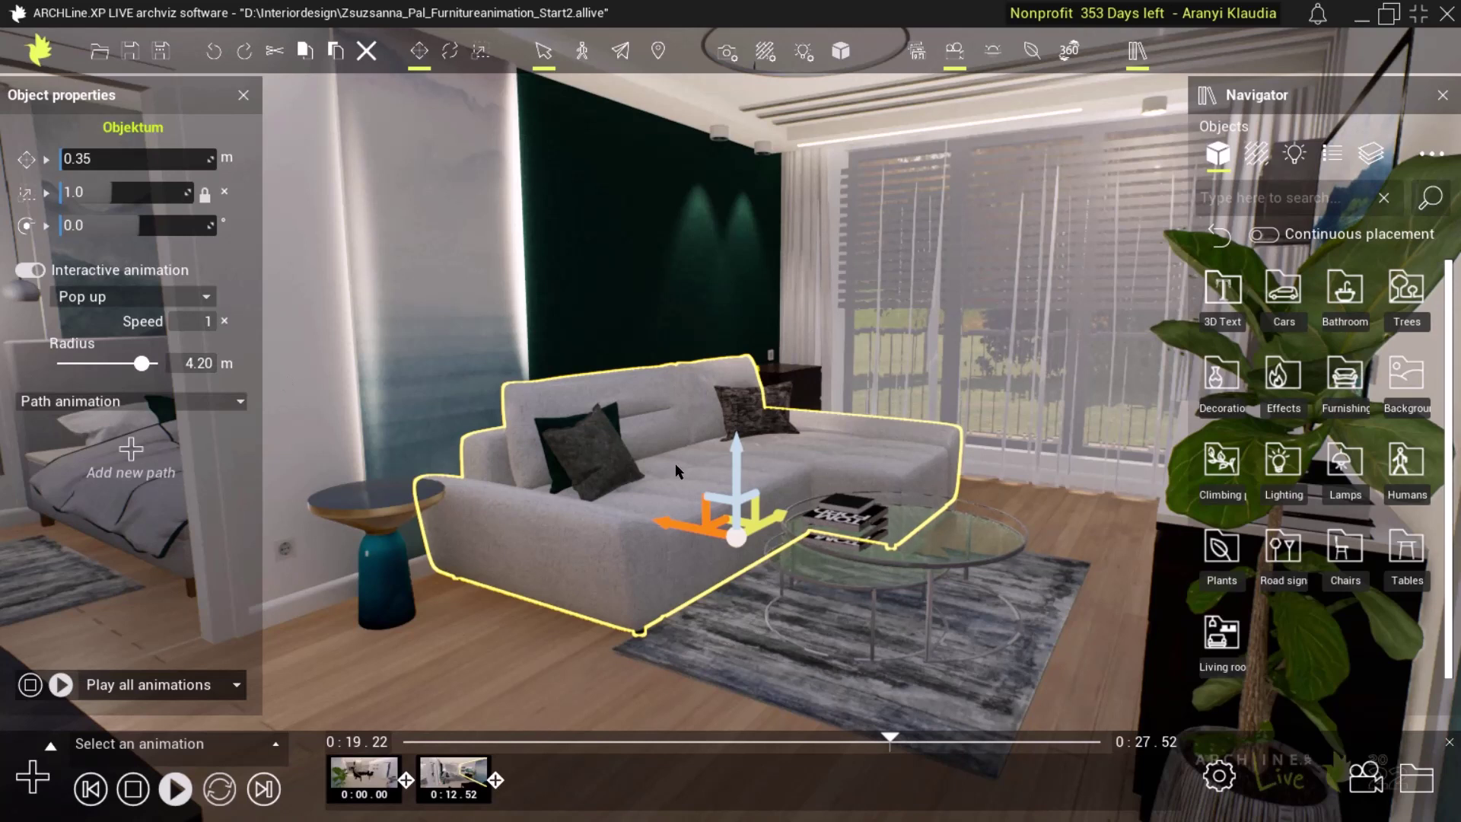
# Enable interactive animation on the grey cushion at the sofa's near end and Pop up with a 3.45 m radius on the dark green one.
pyautogui.click(614, 456)
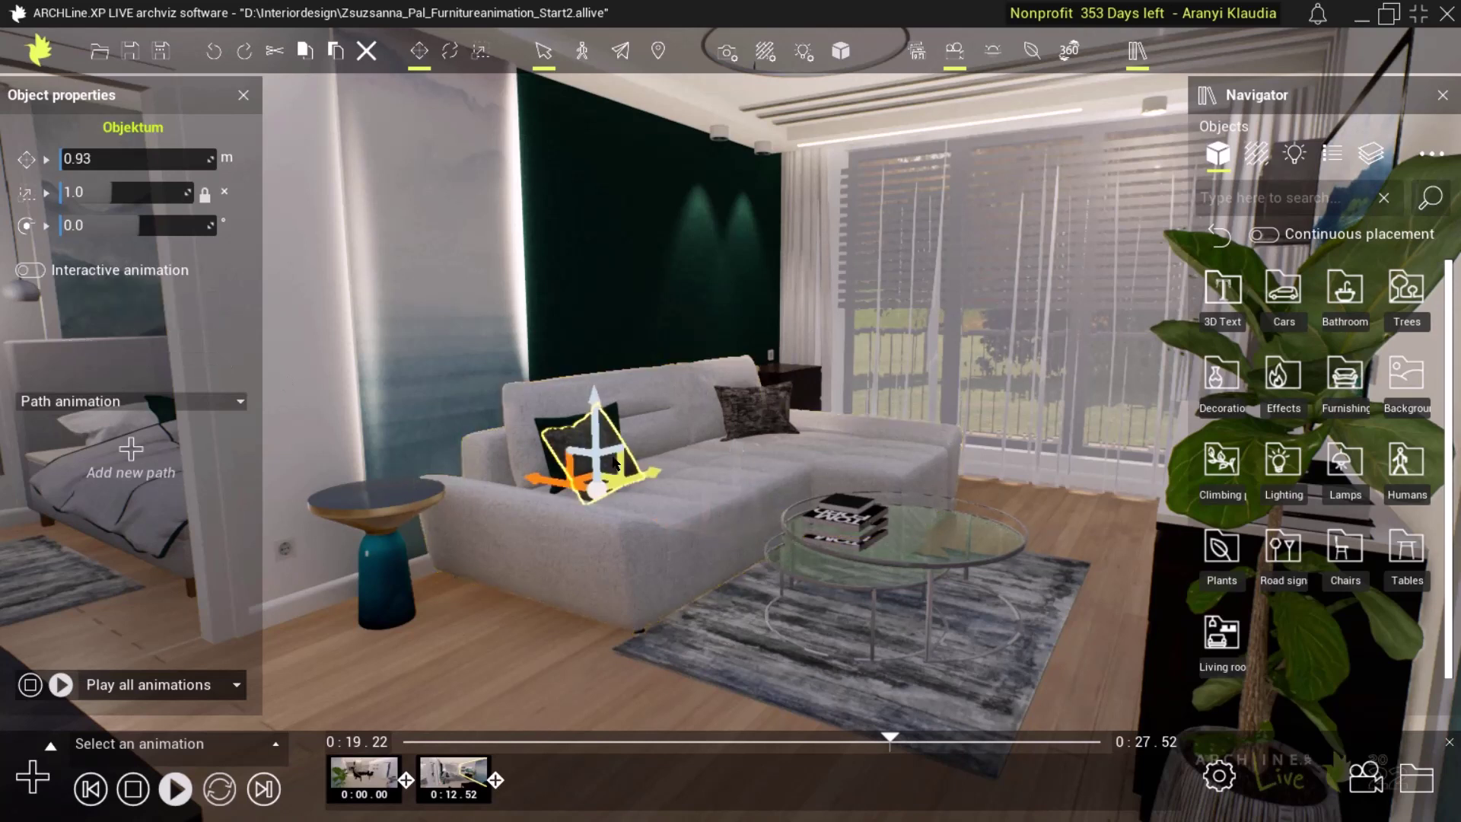
pyautogui.click(31, 270)
pyautogui.click(30, 270)
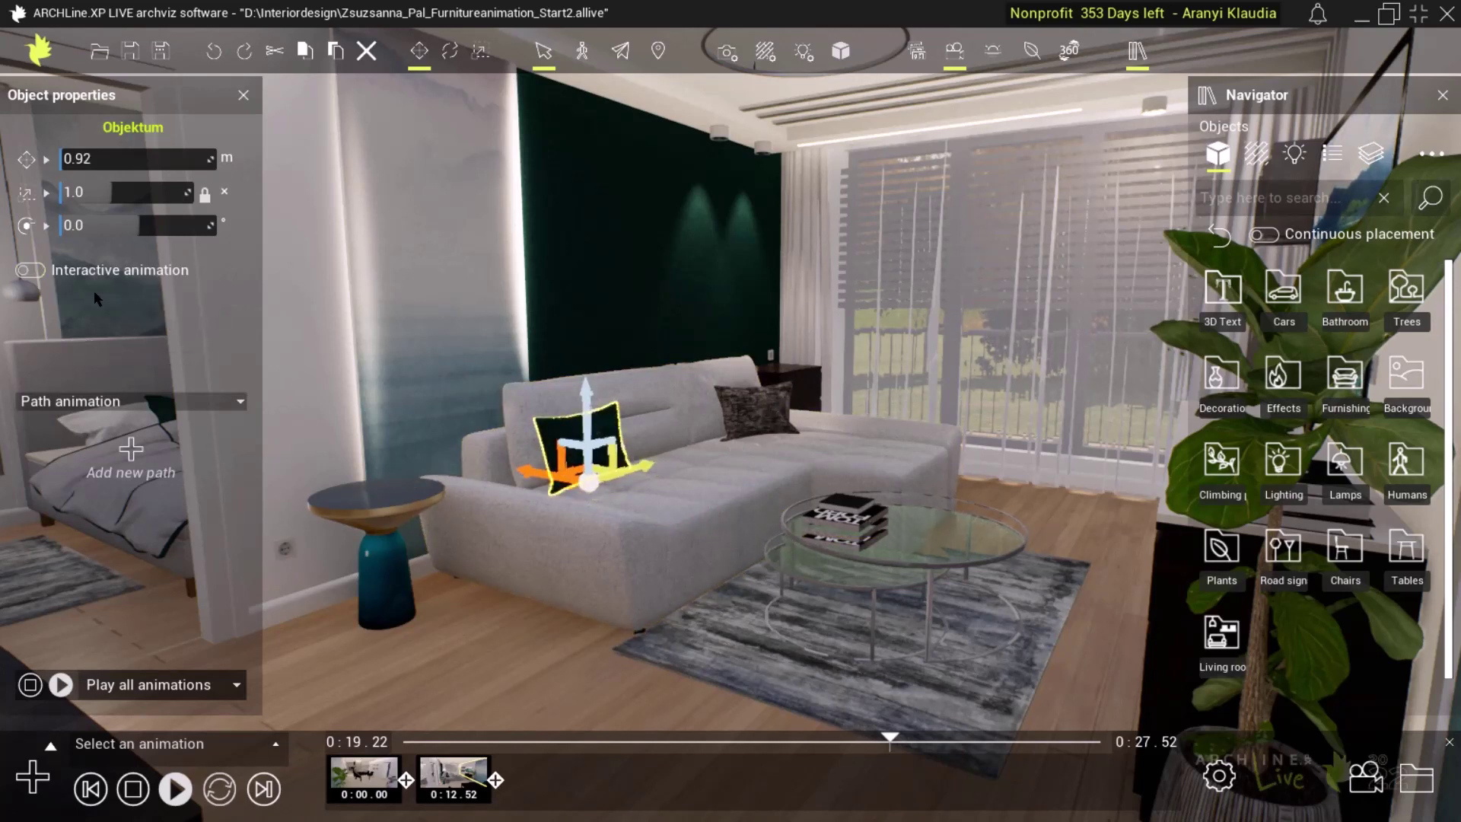
pyautogui.click(30, 270)
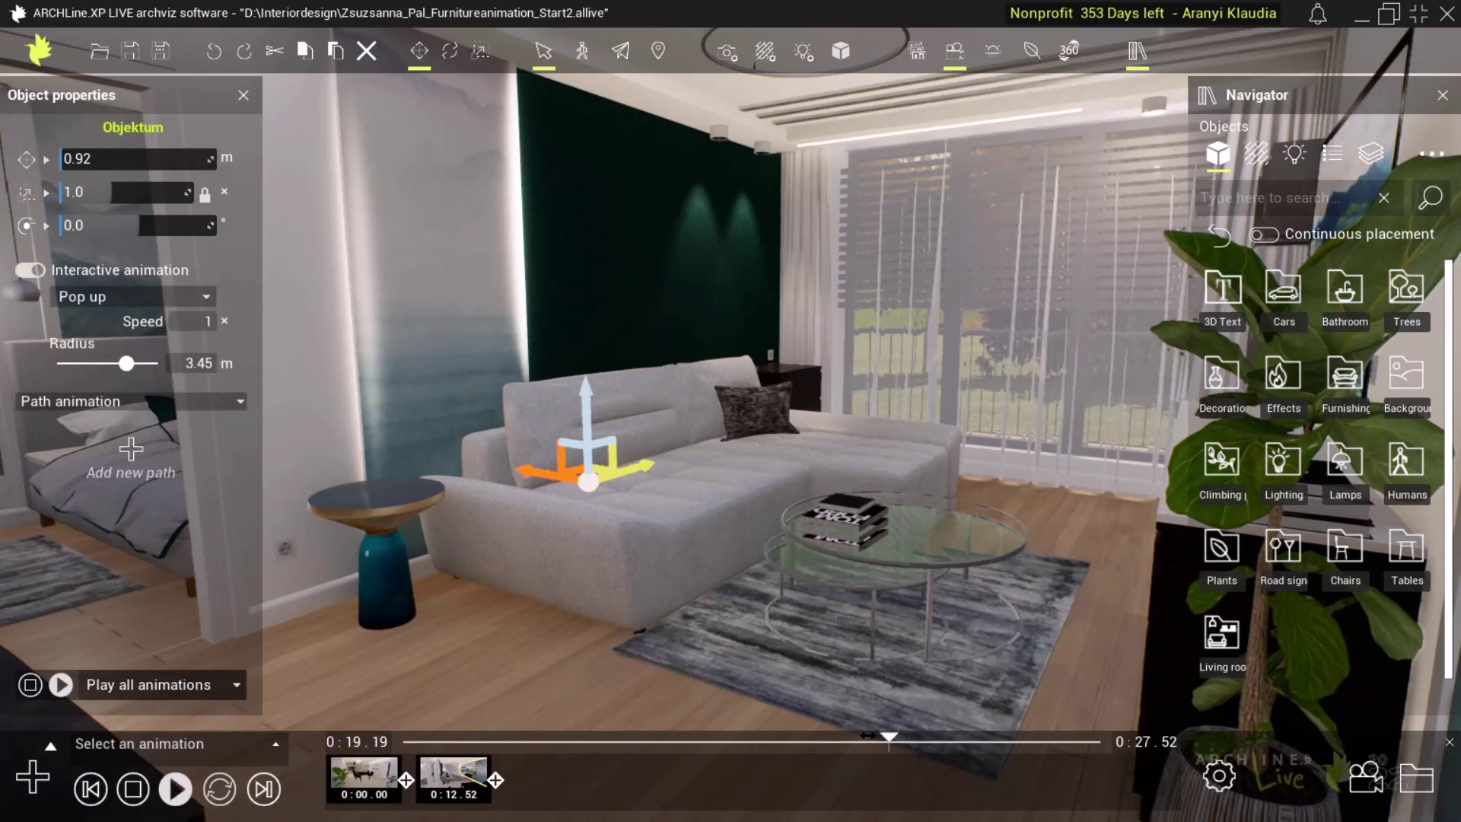
# Enable Drop interactive animation with a 5.75 m radius on the small dark cabinet in the far corner behind the sofa.
pyautogui.moveTo(890, 744); pyautogui.dragTo(802, 744)
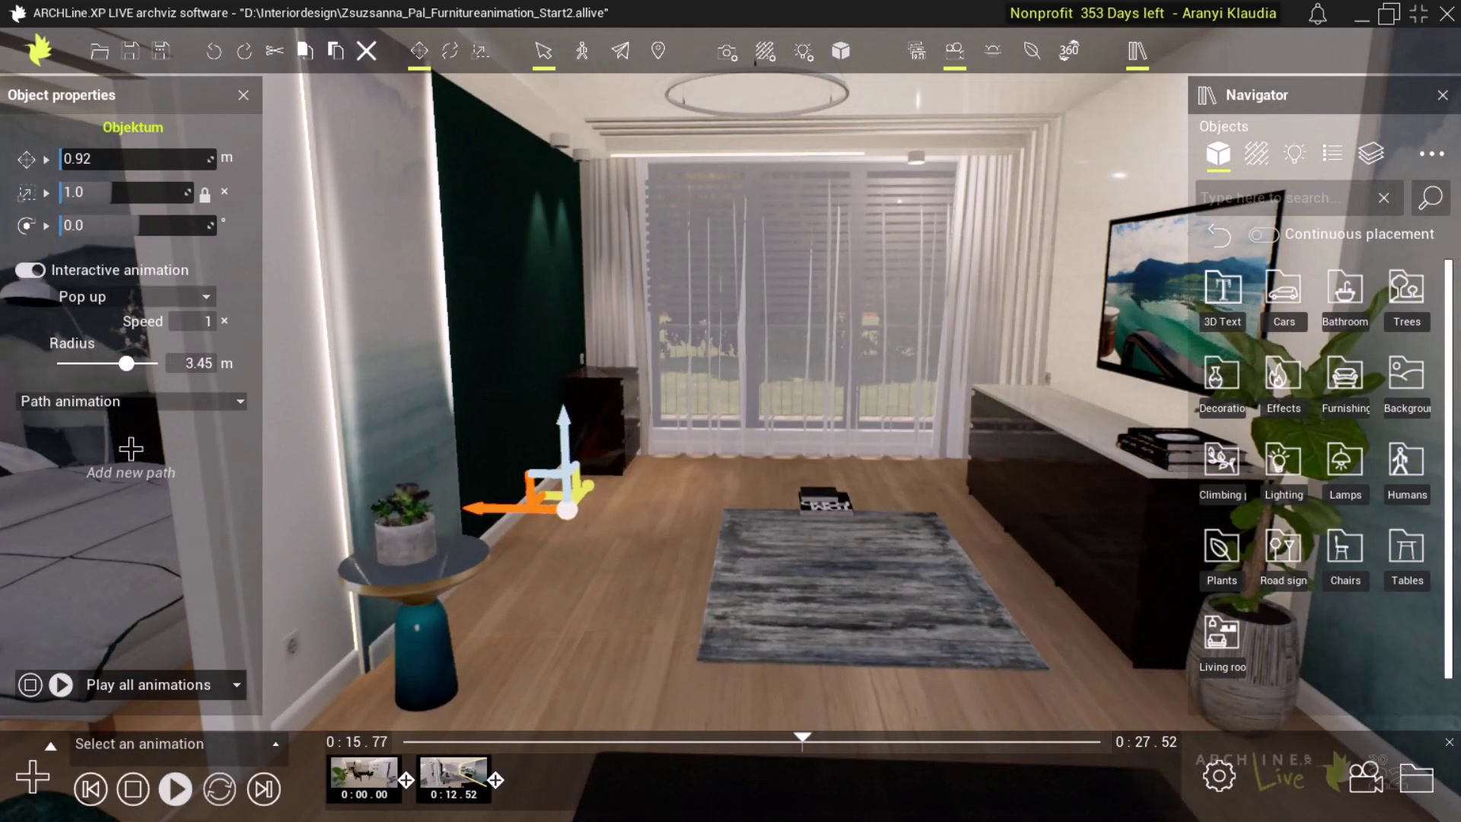
pyautogui.click(630, 455)
pyautogui.click(37, 271)
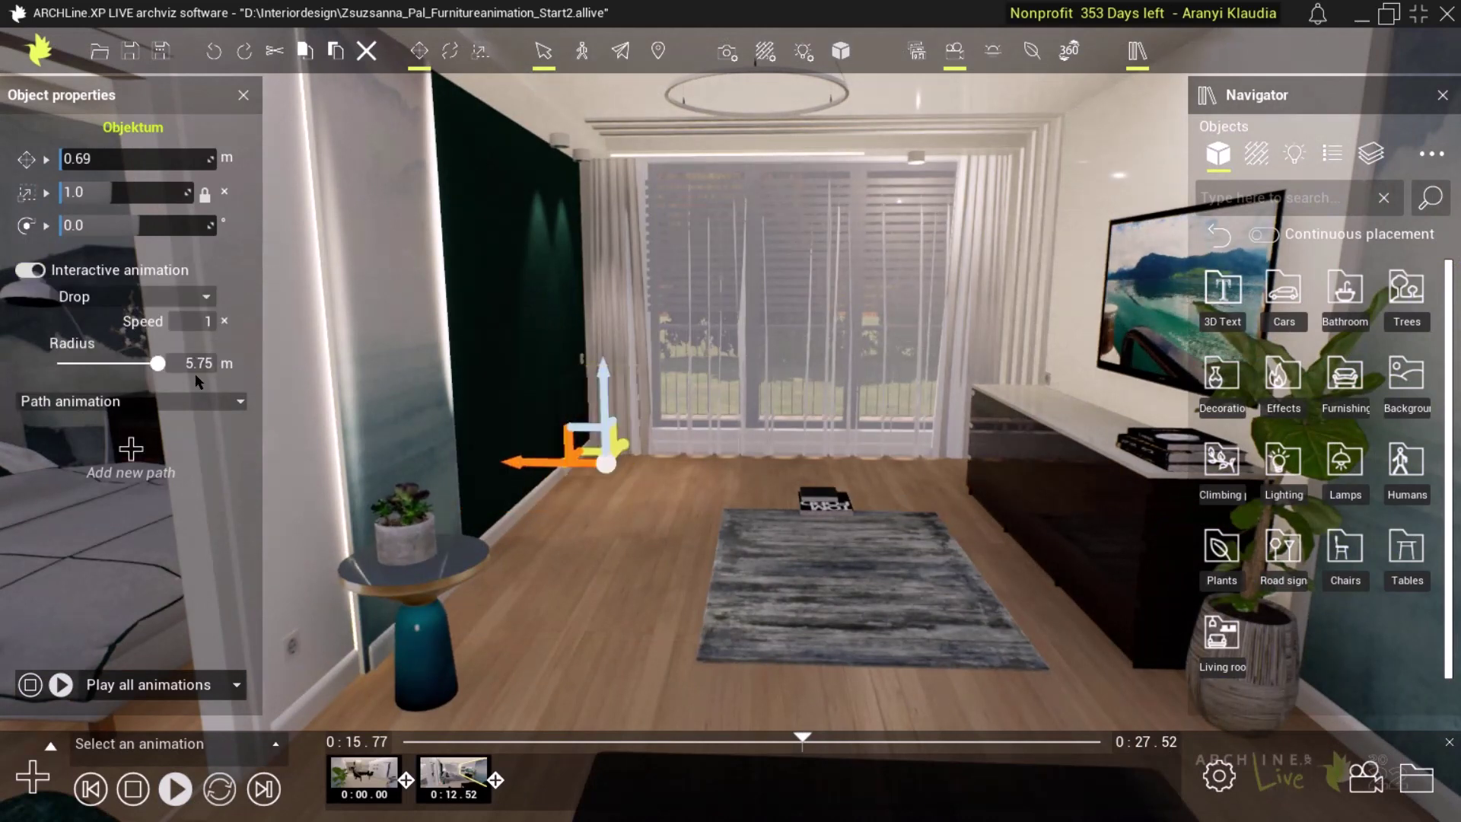
# Play the camera animation on to the coffee table view and enable Pop up interactive animation on the two stacked books together.
pyautogui.click(830, 508)
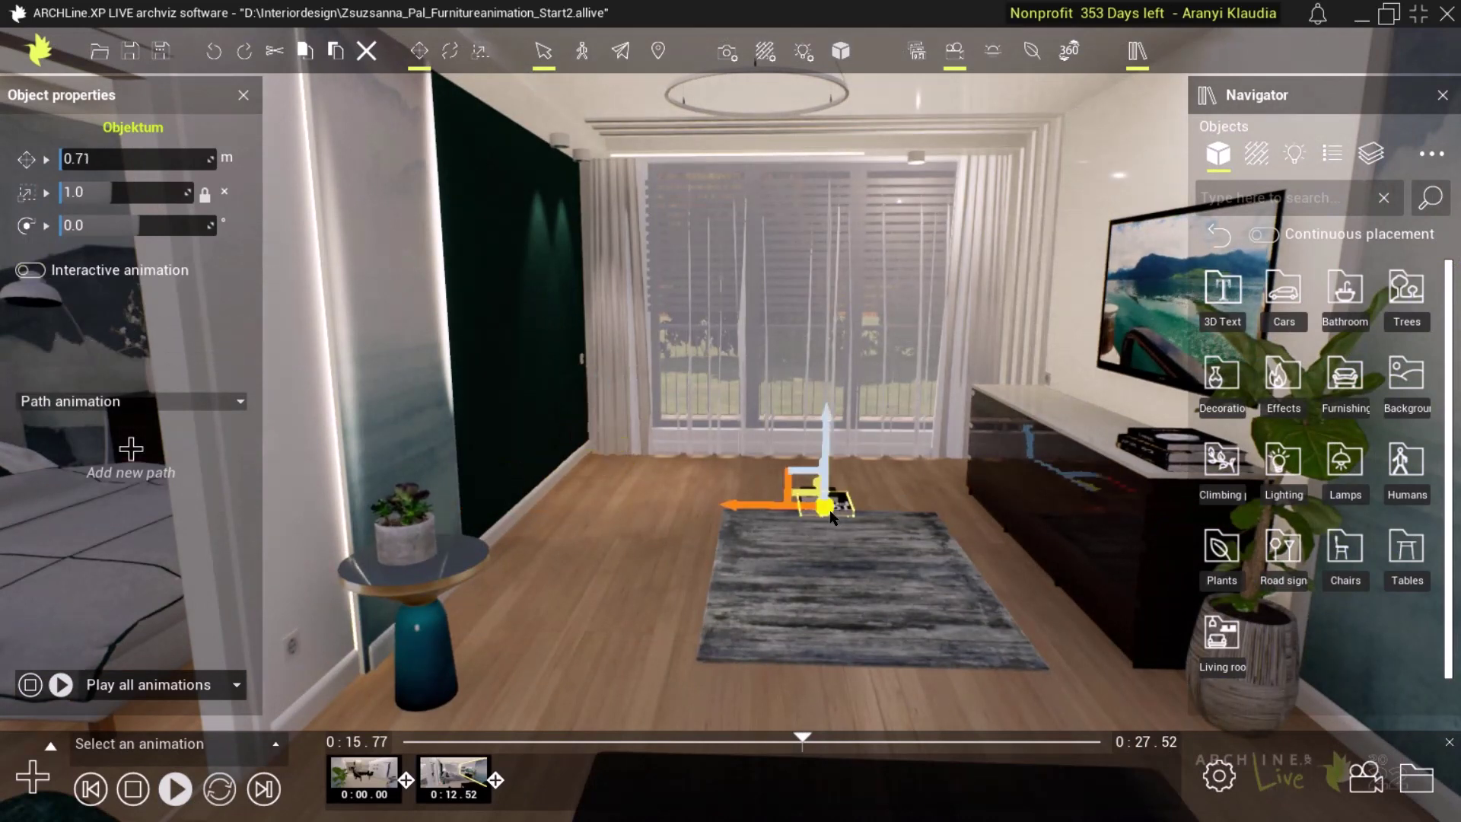
pyautogui.press('Escape')
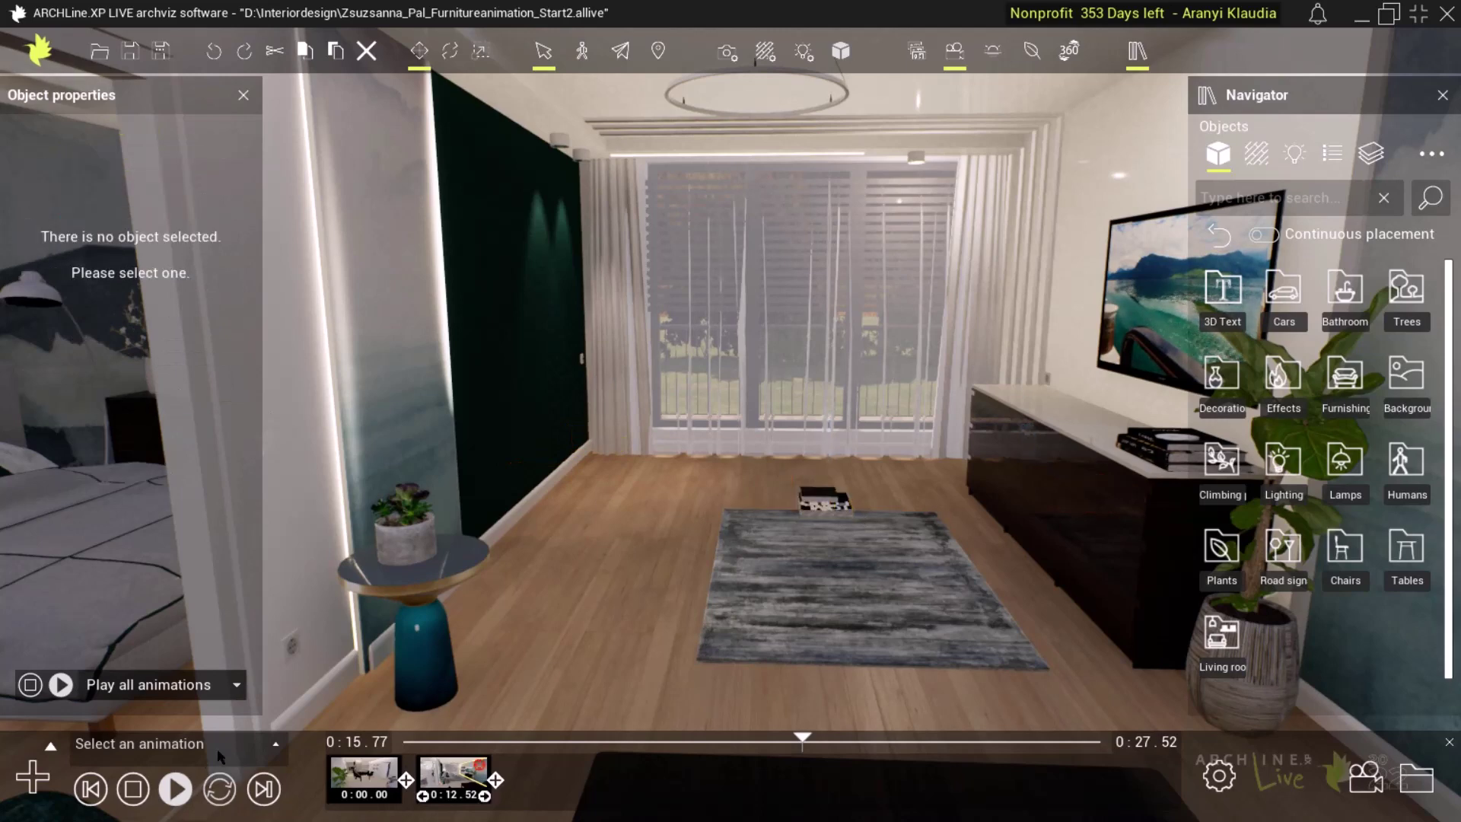
pyautogui.click(176, 792)
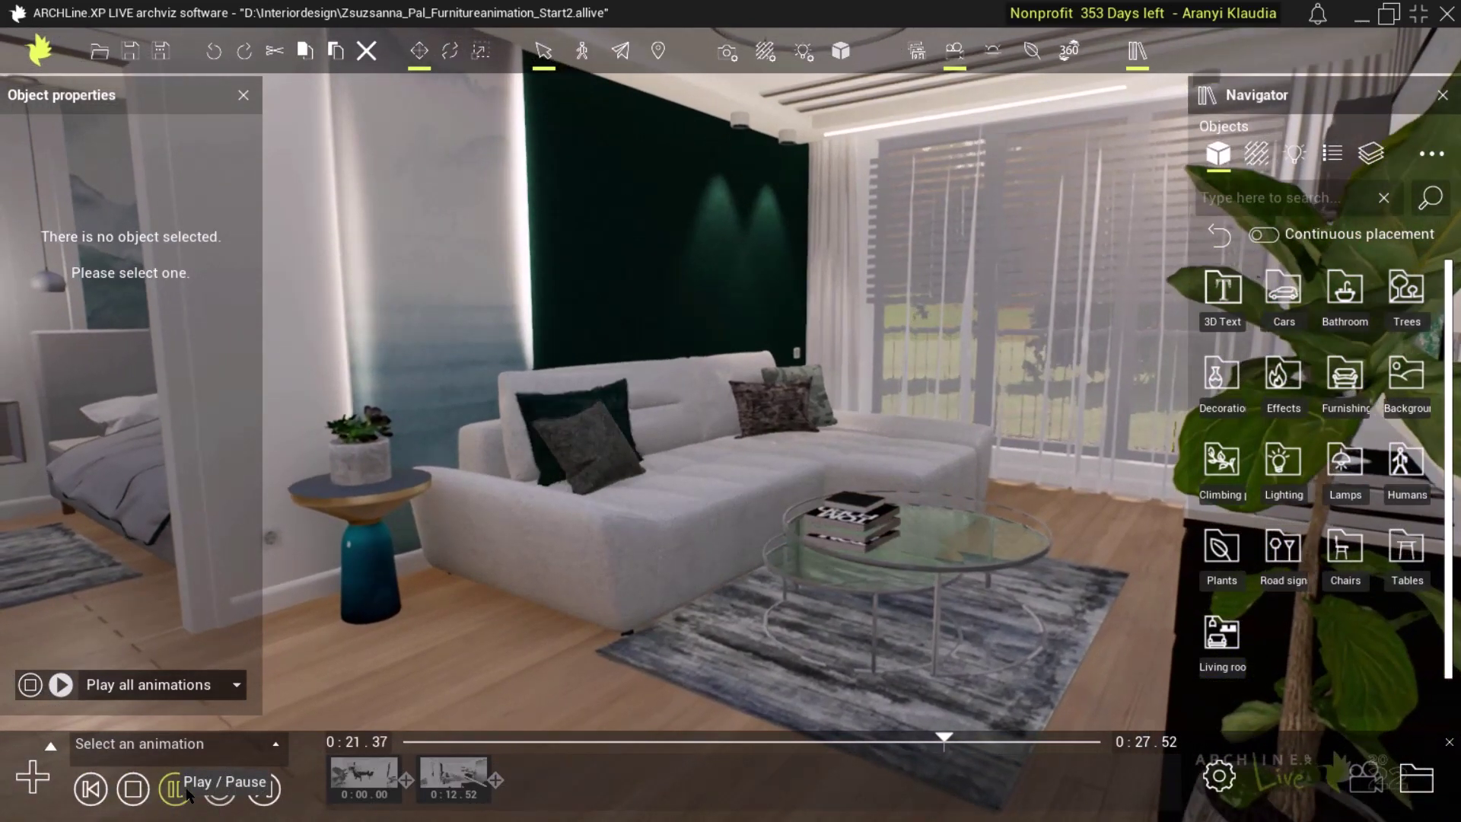
pyautogui.click(179, 792)
pyautogui.click(870, 522)
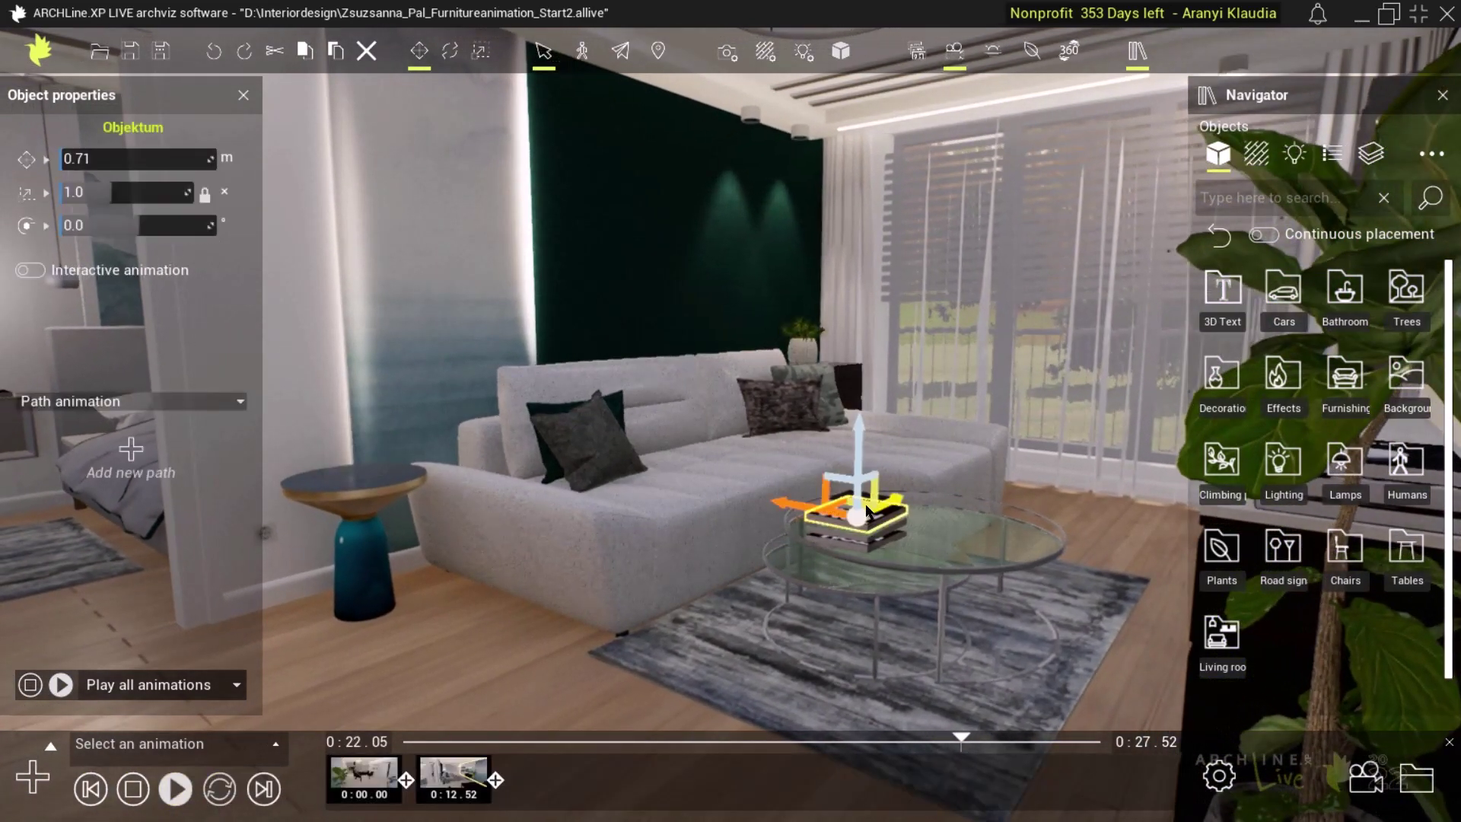
pyautogui.keyDown('shift'); pyautogui.click(874, 503); pyautogui.keyUp('shift')
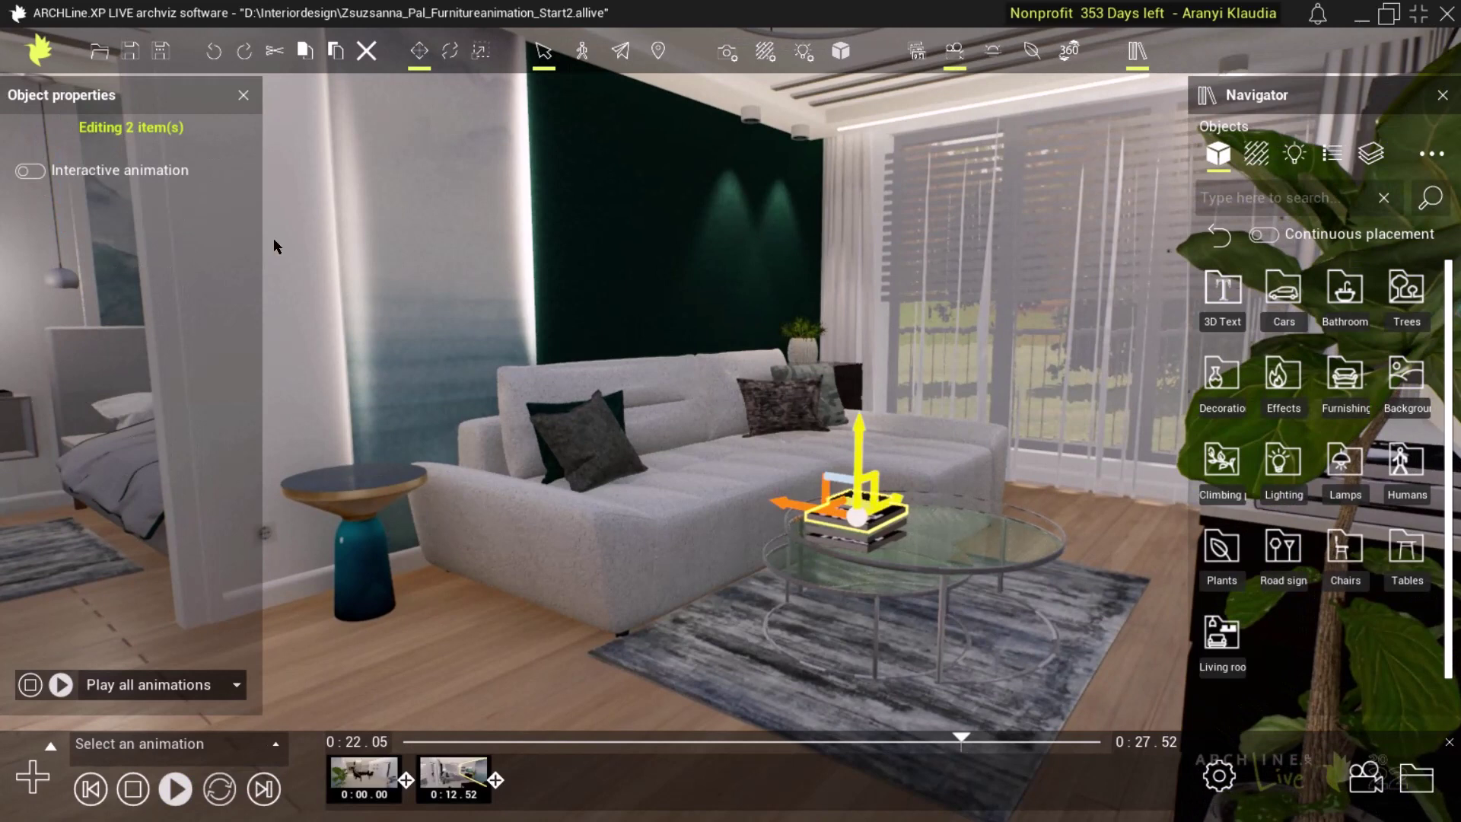
pyautogui.click(30, 171)
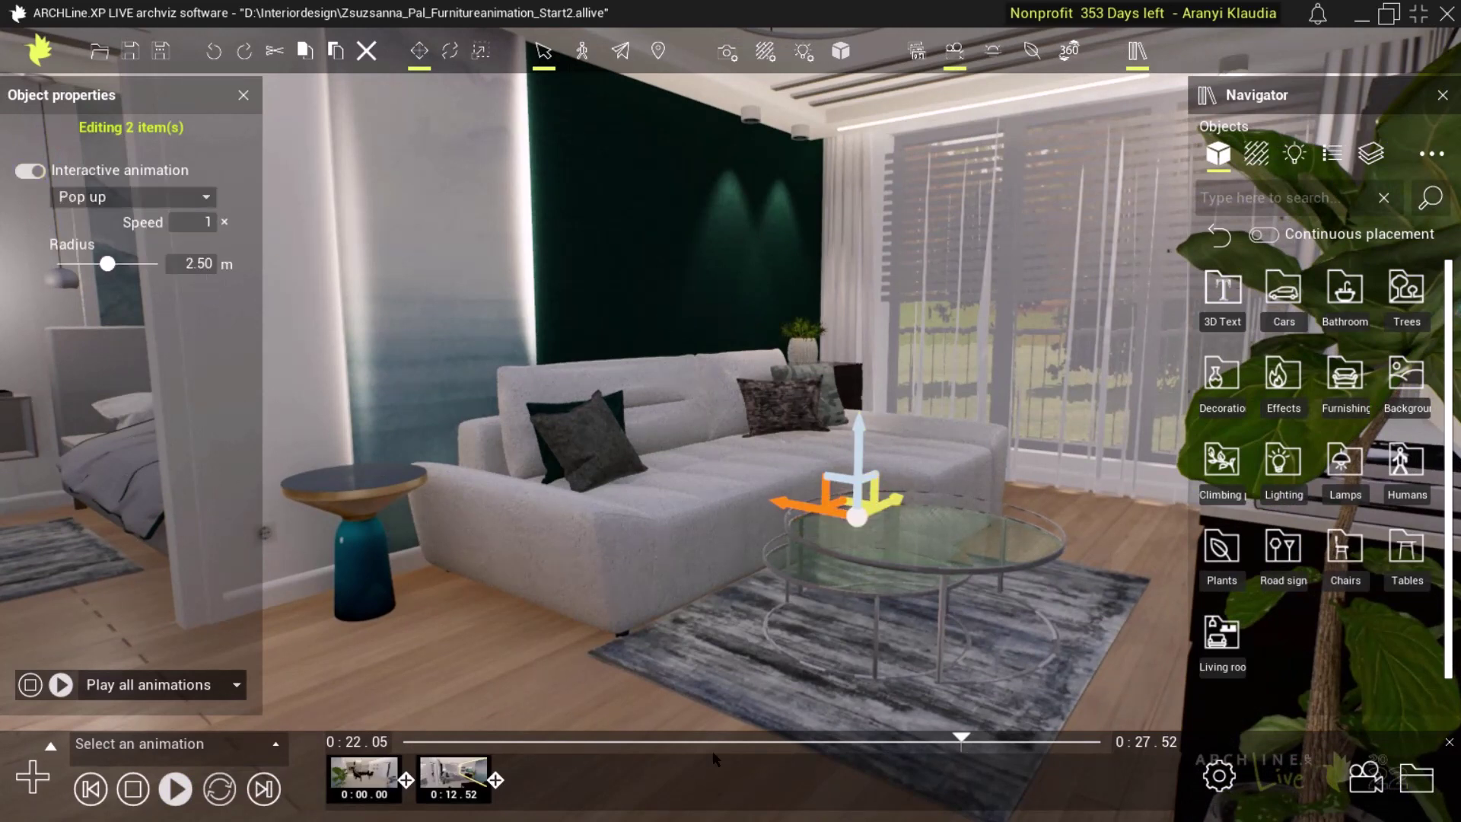
# Play the camera animation near its end, rewind it to the start and review the complete interior walk.
pyautogui.click(175, 791)
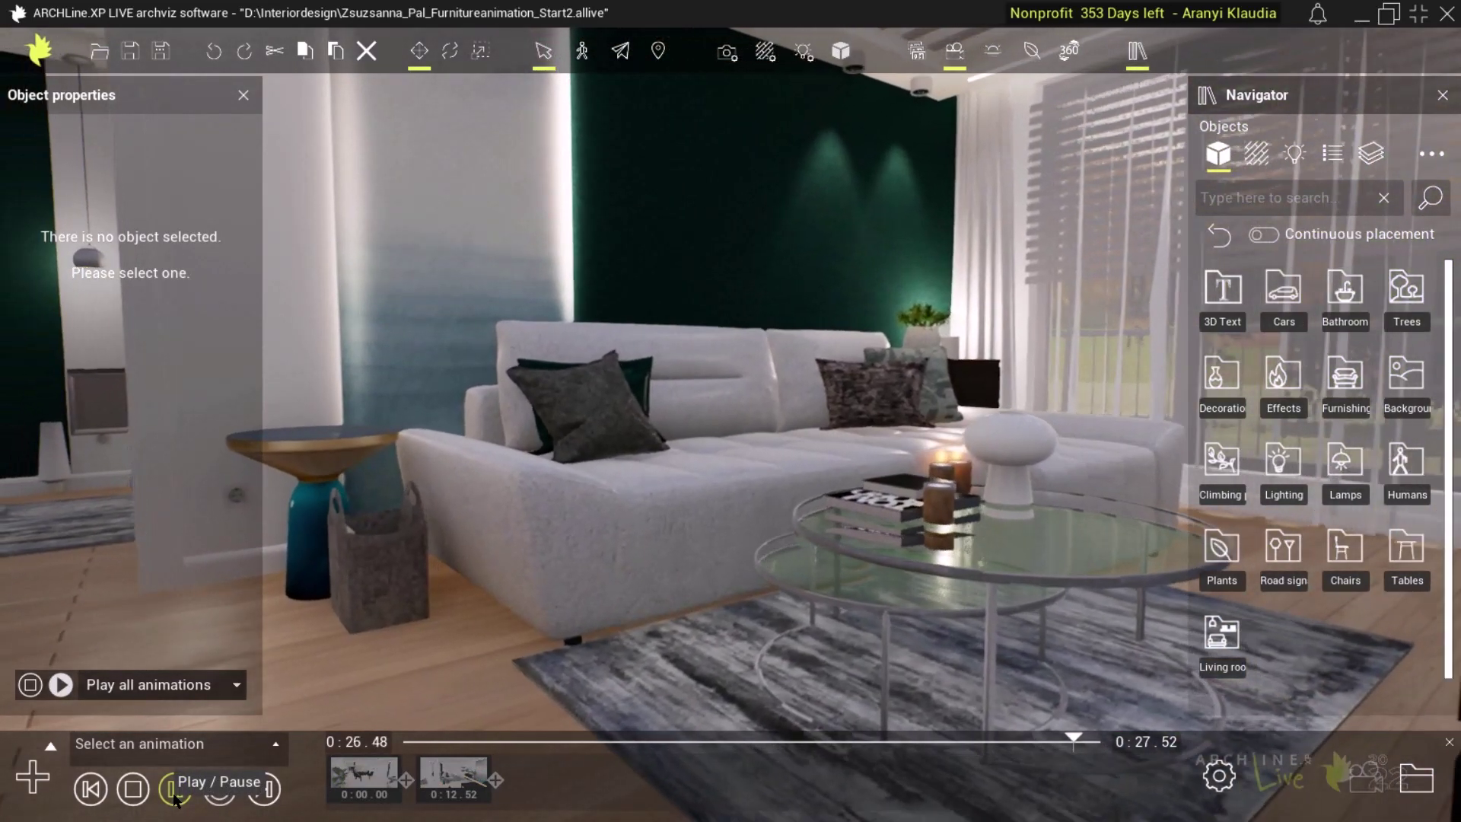
pyautogui.click(175, 791)
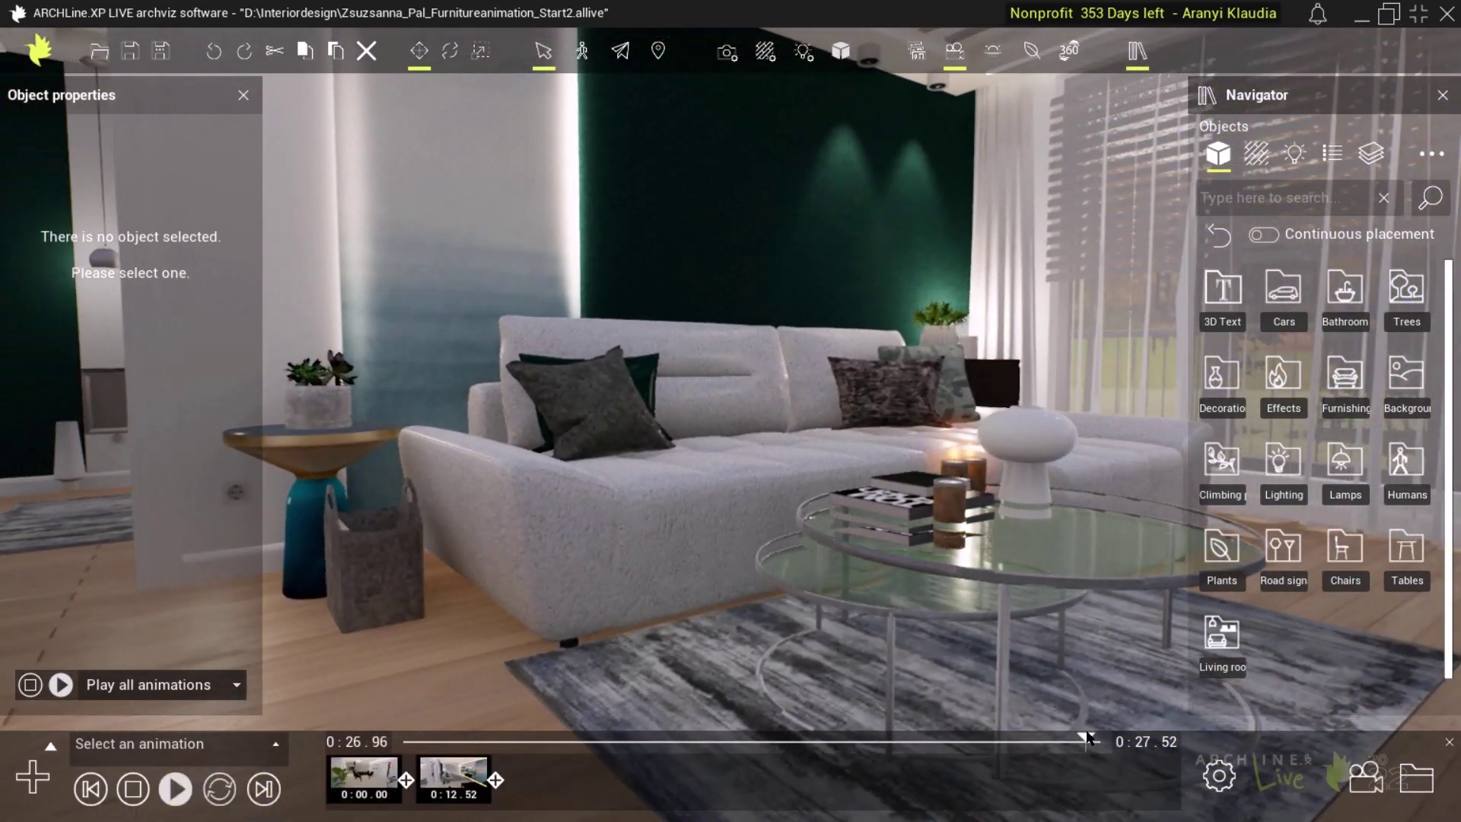
pyautogui.moveTo(1015, 741); pyautogui.dragTo(403, 742)
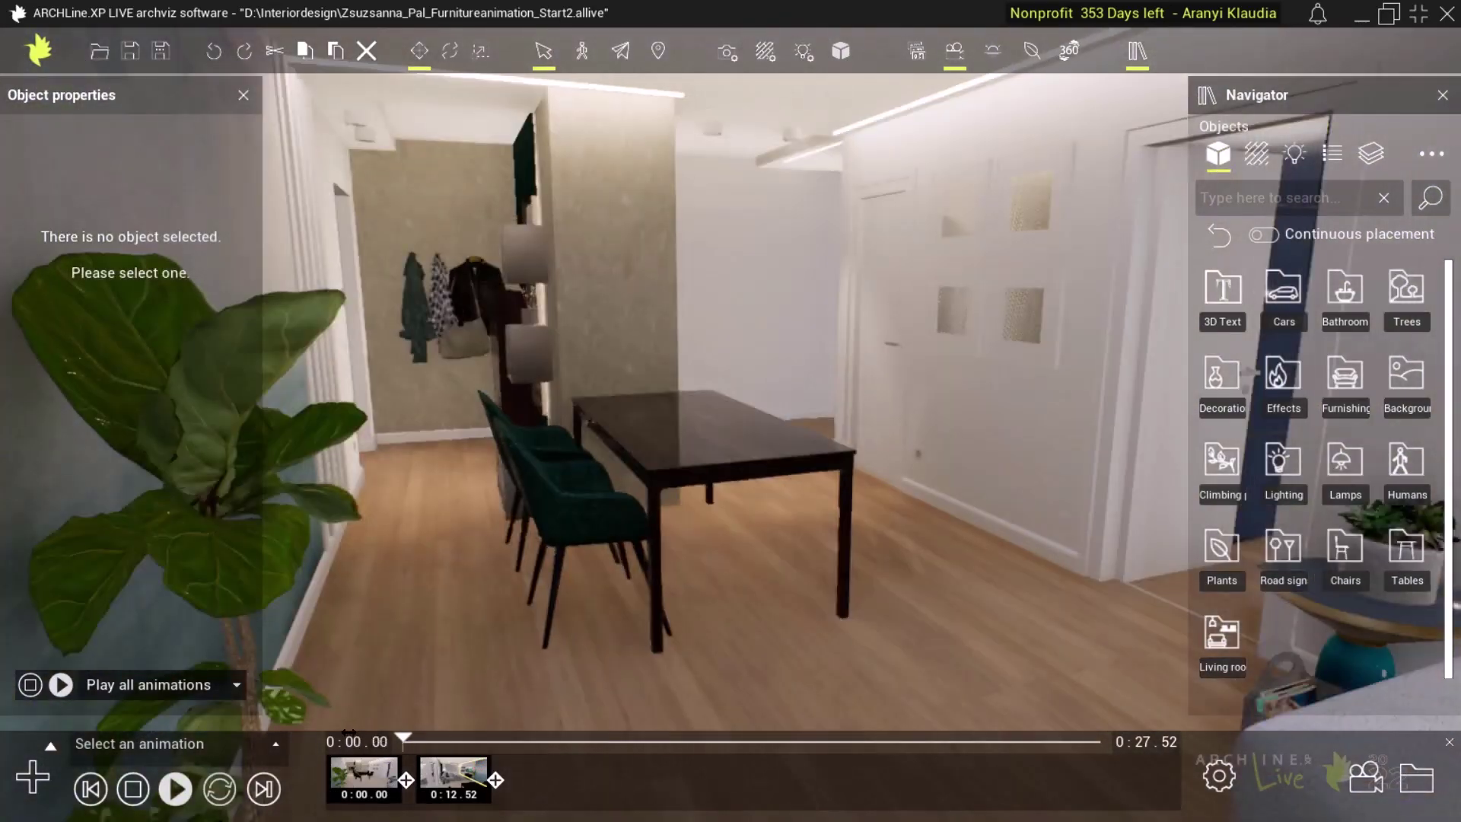
pyautogui.click(176, 790)
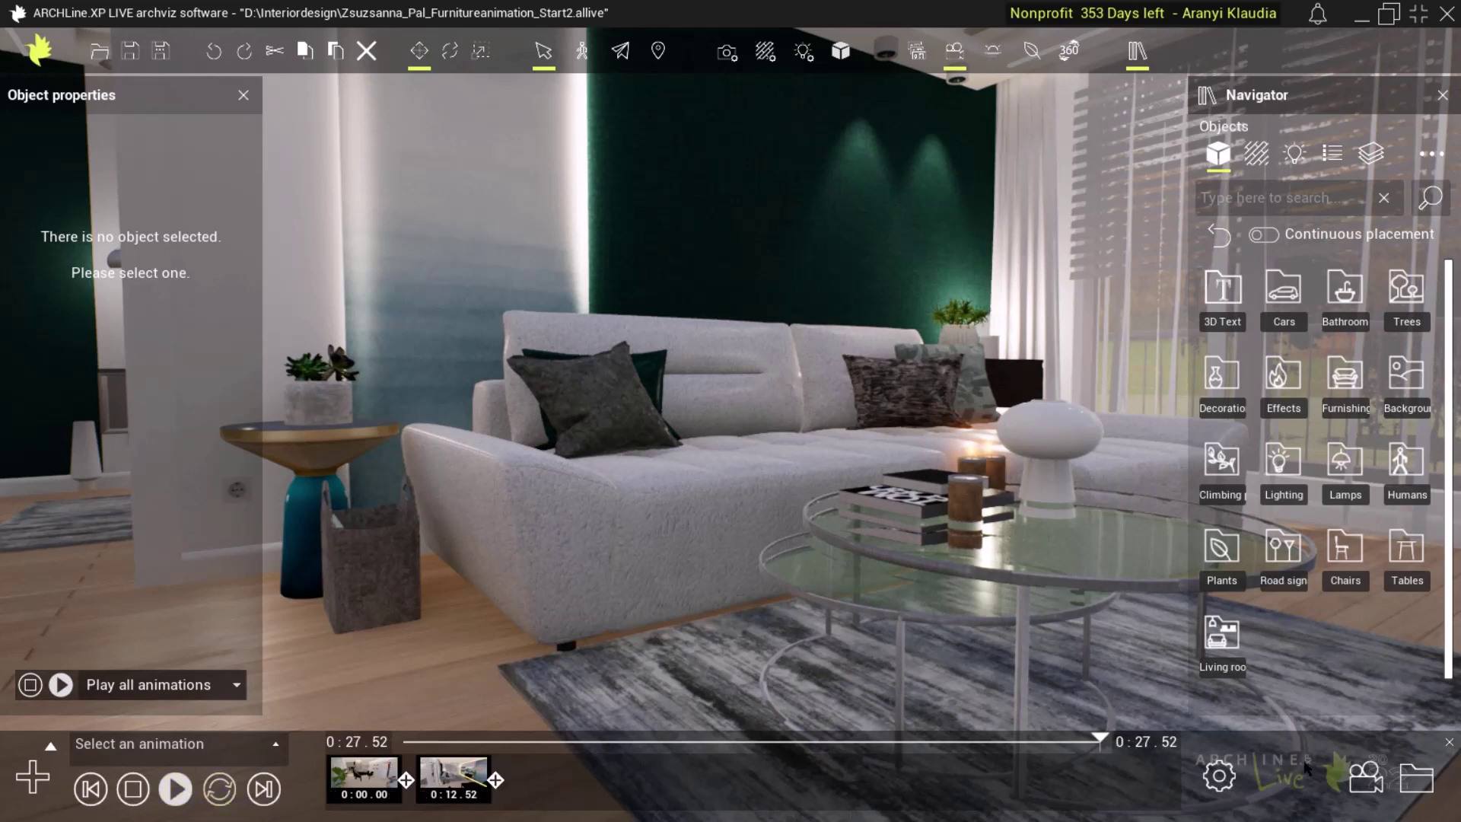
# Generate a video file of the camera animation without sound and open its output folder in a maximised window.
pyautogui.click(1357, 779)
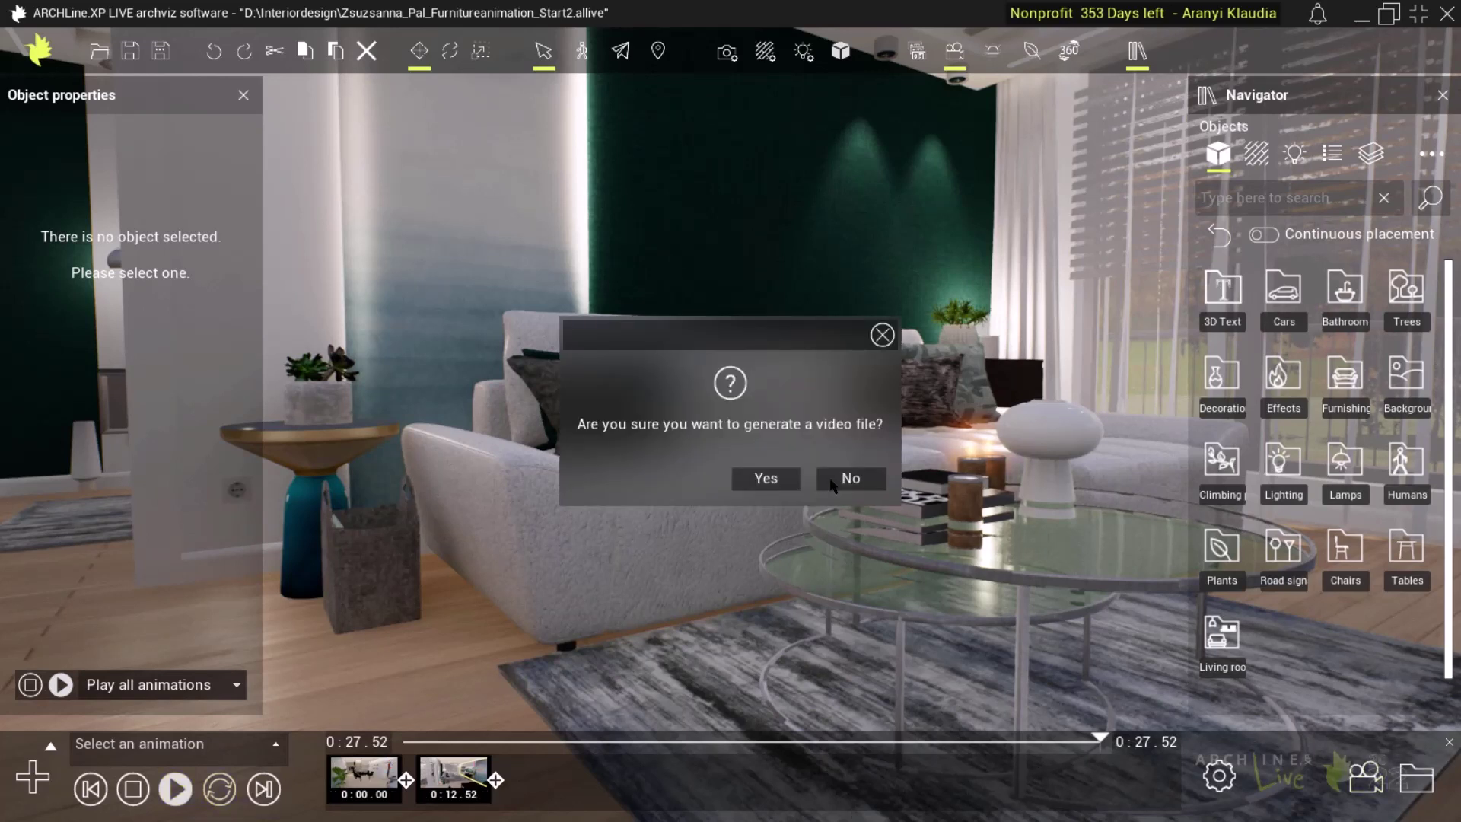
pyautogui.click(754, 487)
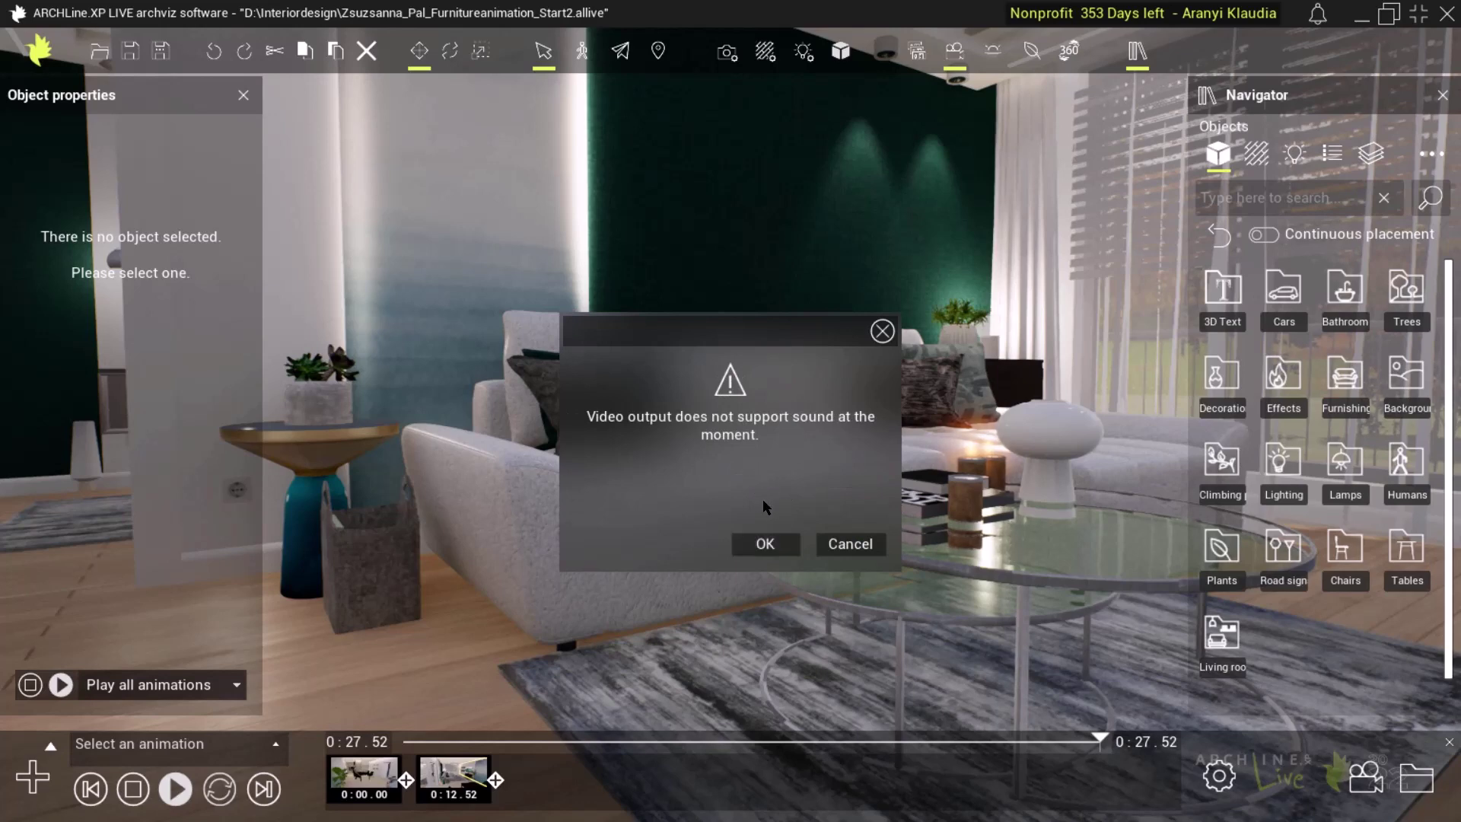
pyautogui.click(764, 545)
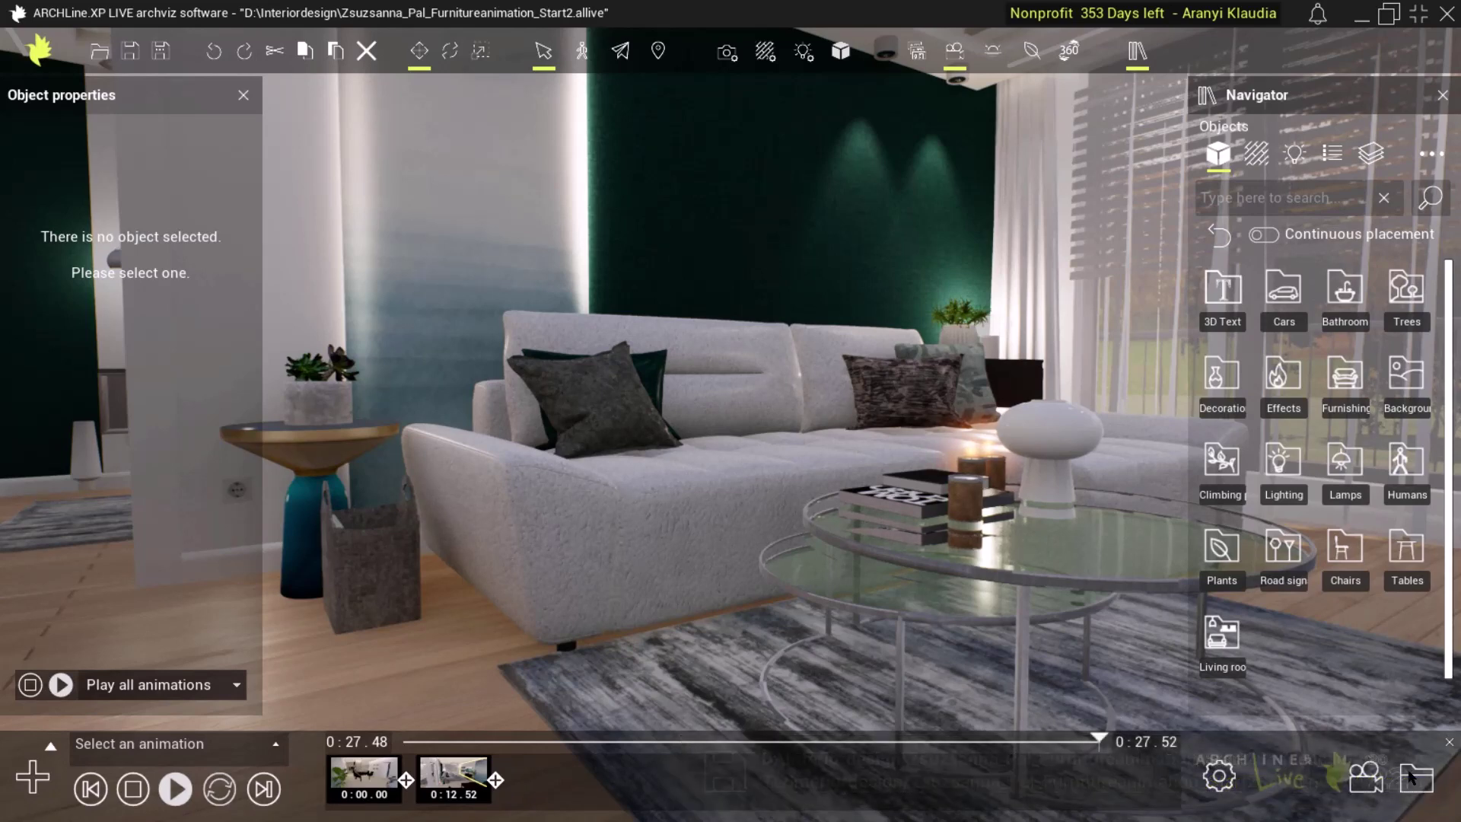
pyautogui.click(1416, 779)
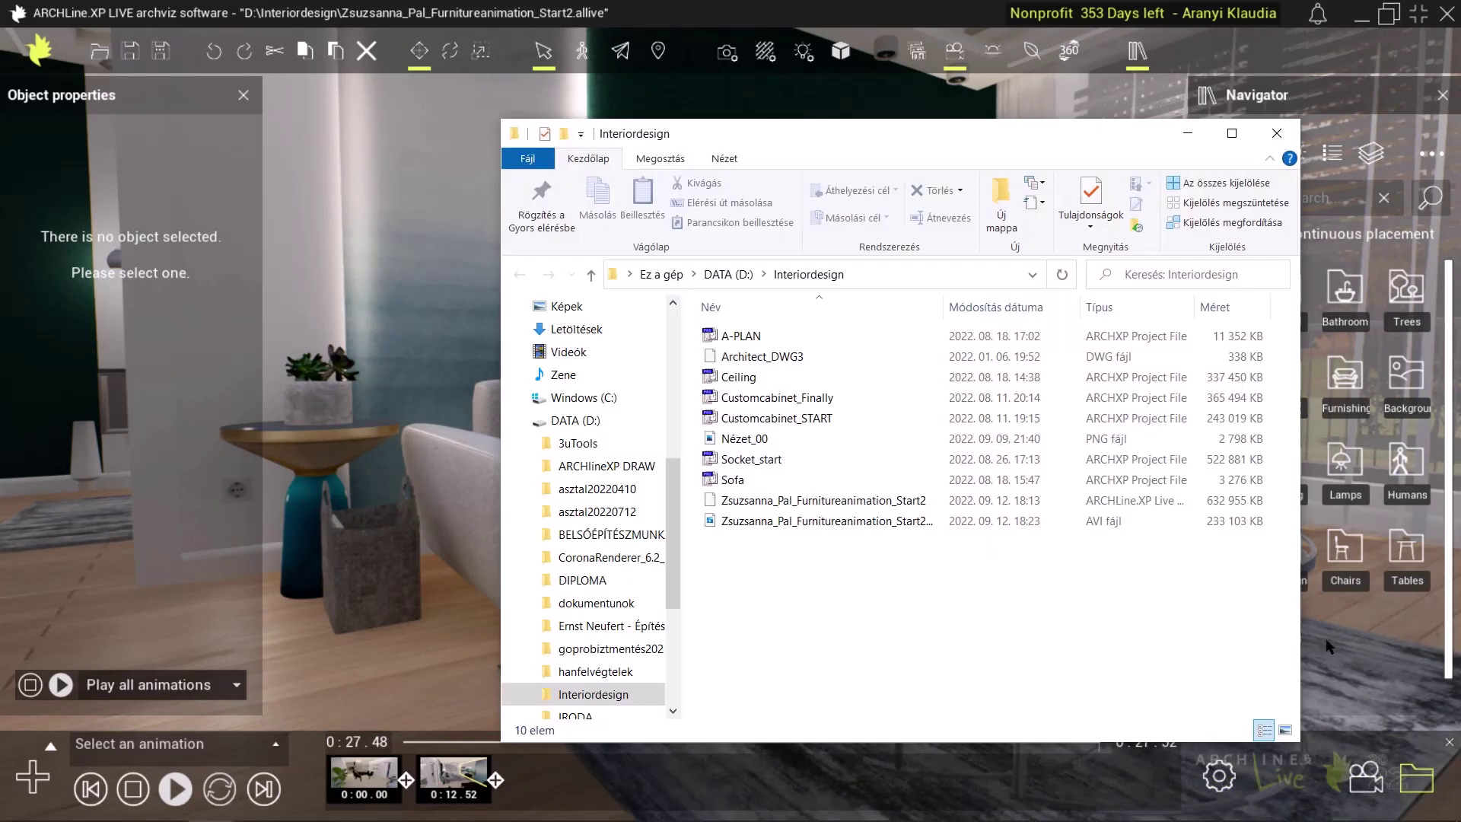
pyautogui.click(1233, 134)
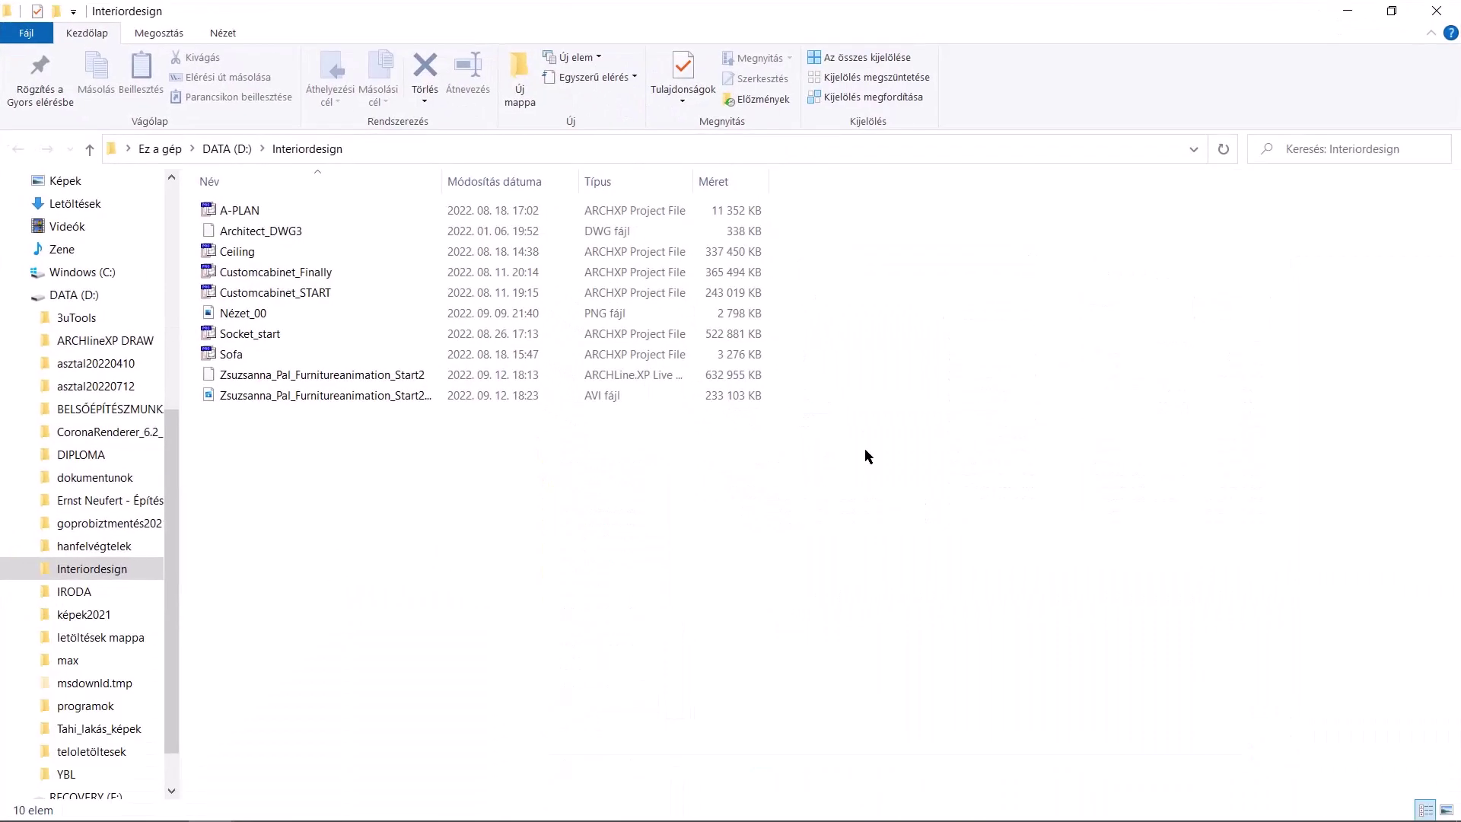